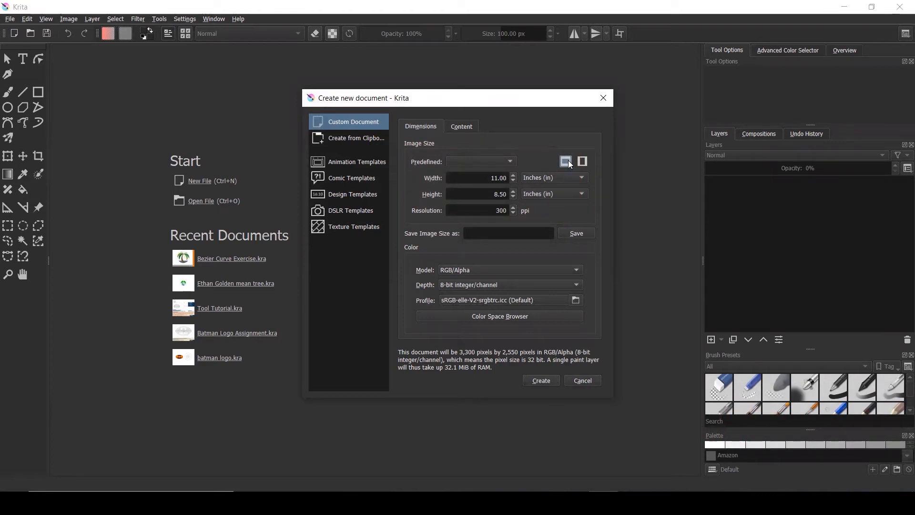
# Create a landscape document 11 by 8.5 inches at 300 ppi in RGB/Alpha with 8-bit integer depth.
pyautogui.click(535, 384)
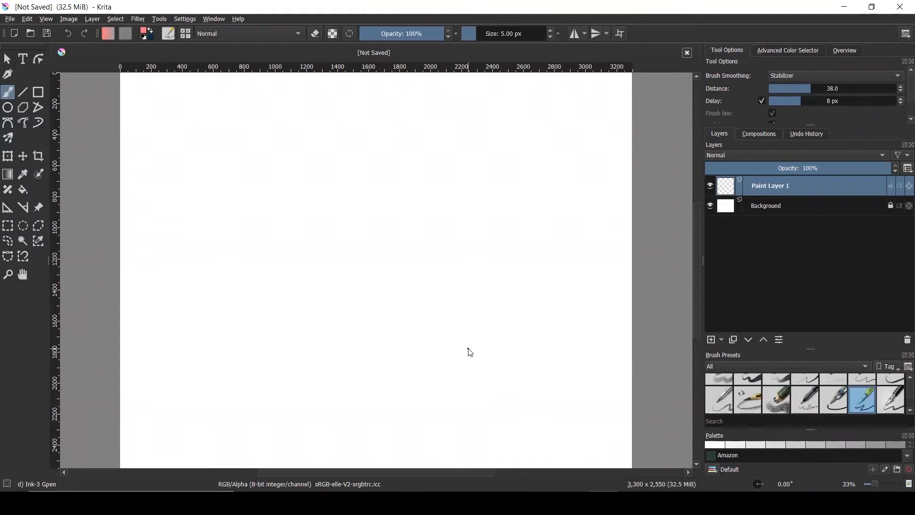
# Explore the blank canvas by zooming in and out and panning, ending with the whole page in view.
pyautogui.scroll(-4, 479, 345)
pyautogui.scroll(1, 479, 344)
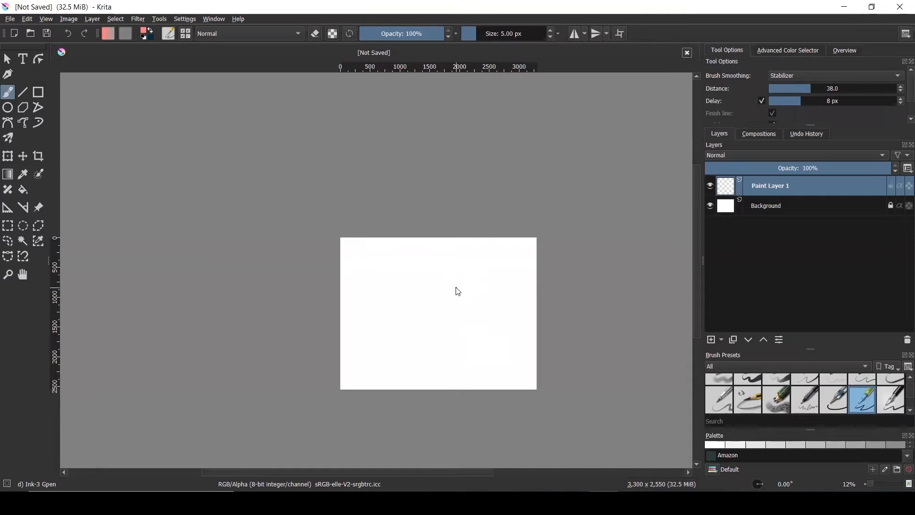
pyautogui.scroll(3, 459, 292)
pyautogui.scroll(-2, 459, 291)
pyautogui.scroll(4, 459, 295)
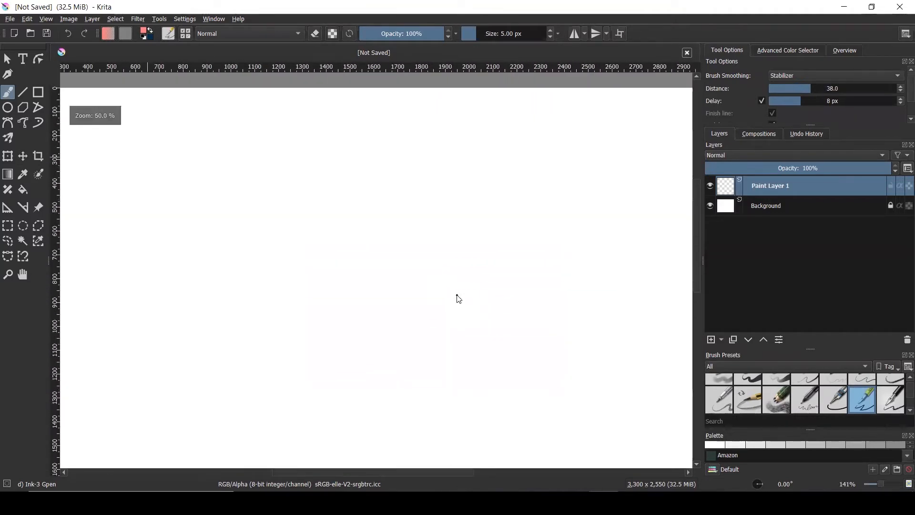
pyautogui.scroll(-4, 459, 298)
pyautogui.scroll(2, 459, 299)
pyautogui.scroll(-4, 460, 301)
pyautogui.scroll(1, 460, 301)
pyautogui.scroll(1, 457, 321)
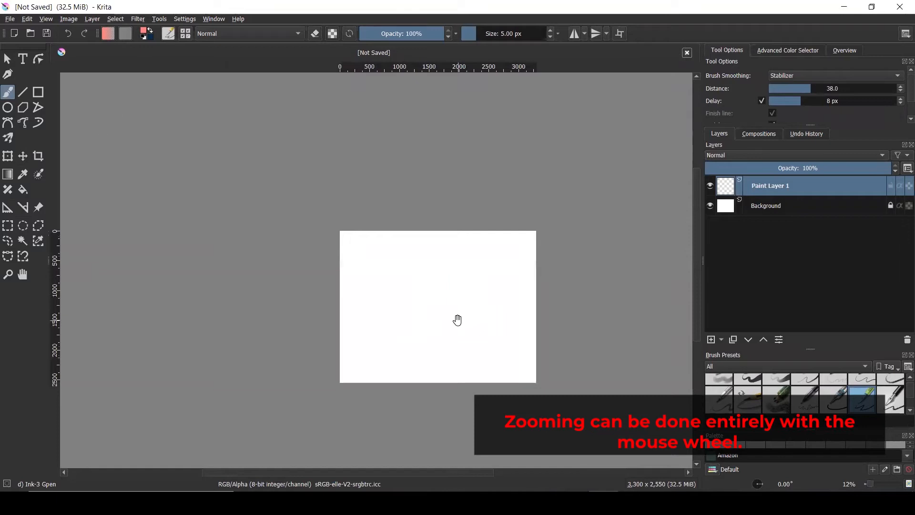
pyautogui.moveTo(455, 321); pyautogui.dragTo(421, 313)
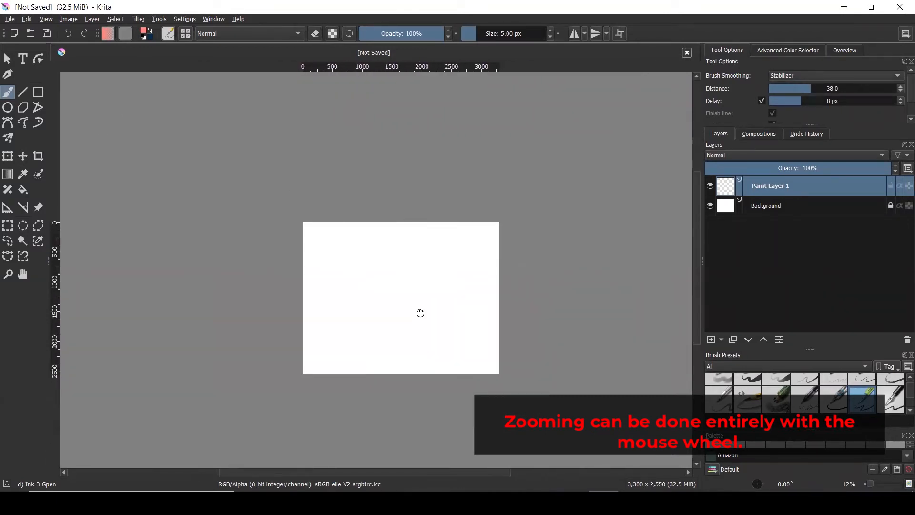
pyautogui.moveTo(420, 313)
pyautogui.mouseDown()
pyautogui.moveTo(522, 298)
pyautogui.moveTo(410, 321)
pyautogui.moveTo(485, 325)
pyautogui.moveTo(515, 282)
pyautogui.moveTo(484, 321)
pyautogui.moveTo(470, 319)
pyautogui.moveTo(469, 298)
pyautogui.moveTo(410, 294)
pyautogui.moveTo(348, 382)
pyautogui.moveTo(301, 351)
pyautogui.moveTo(457, 317)
pyautogui.moveTo(531, 317)
pyautogui.moveTo(423, 330)
pyautogui.mouseUp()
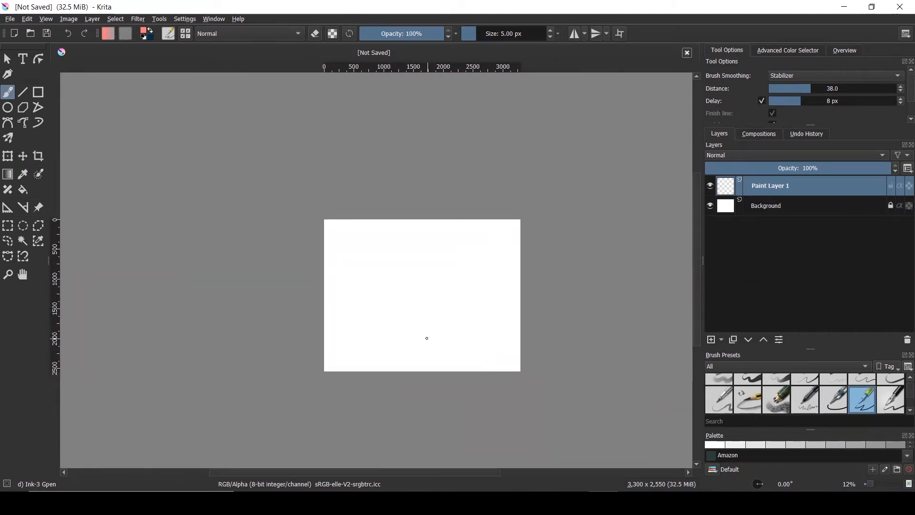
pyautogui.scroll(2, 427, 338)
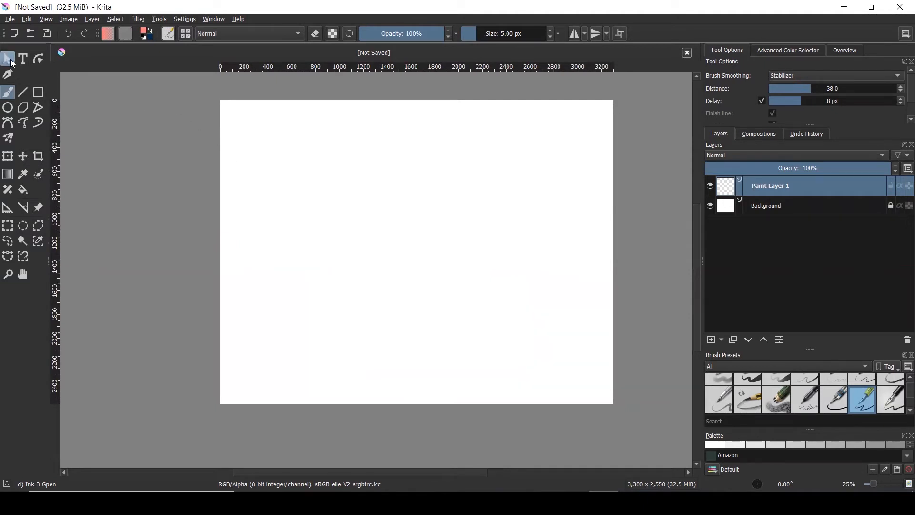
# Examine the palm tree line drawing Golden Mean Tree.jpg in the Photos app and return to Krita.
pyautogui.click(12, 62)
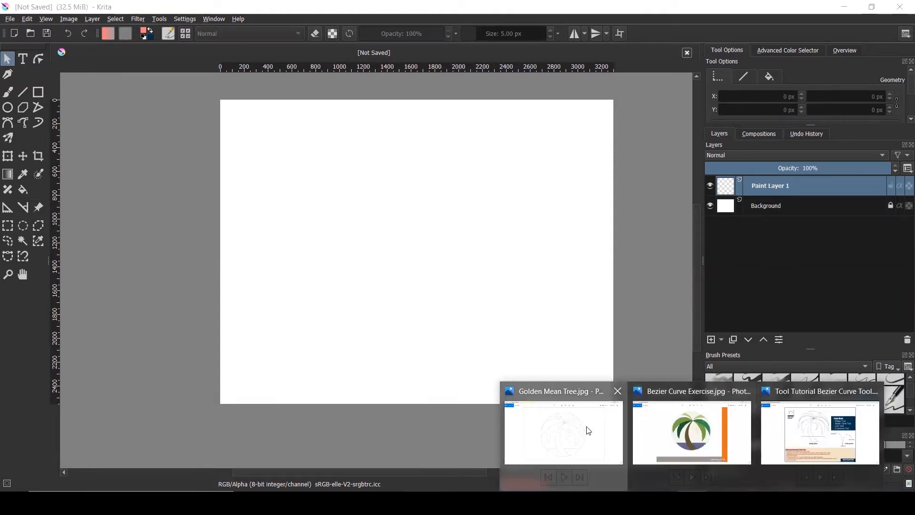
pyautogui.click(587, 429)
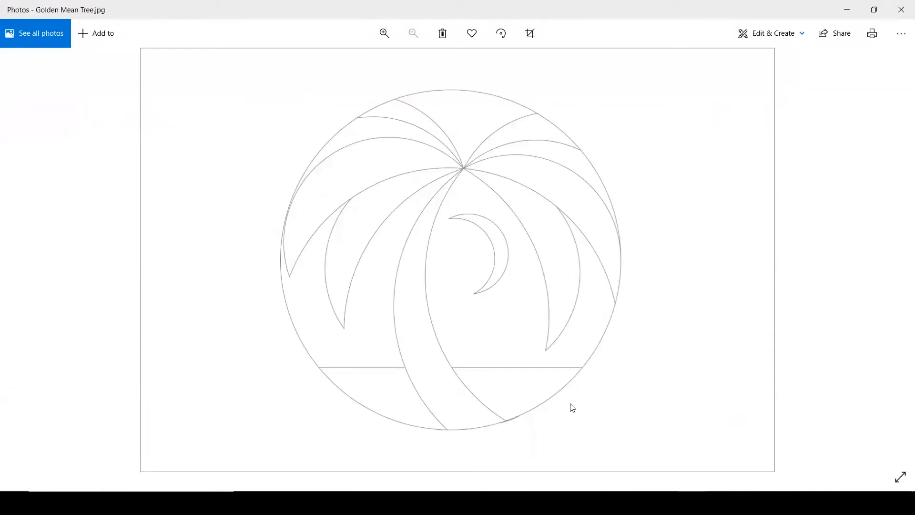
pyautogui.click(851, 13)
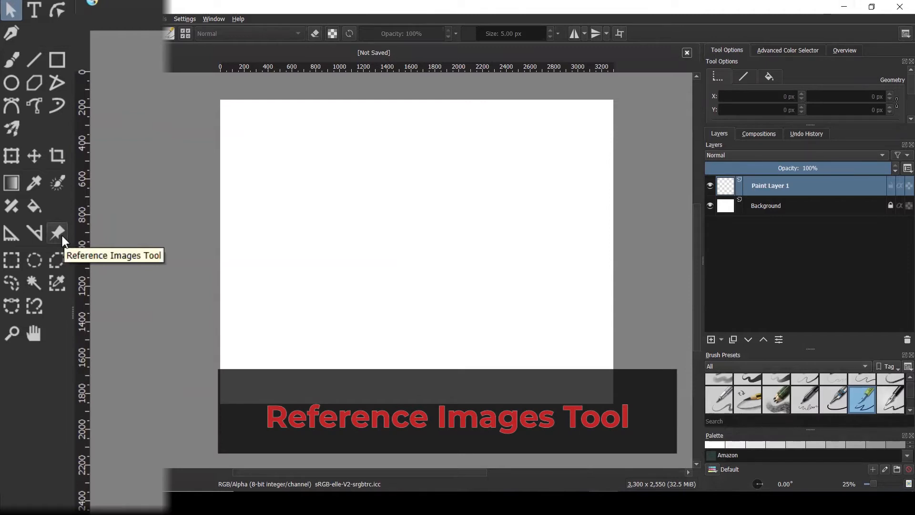
# Add Golden Mean Tree.jpg from the Tutorials folder to the canvas as a reference image.
pyautogui.click(58, 233)
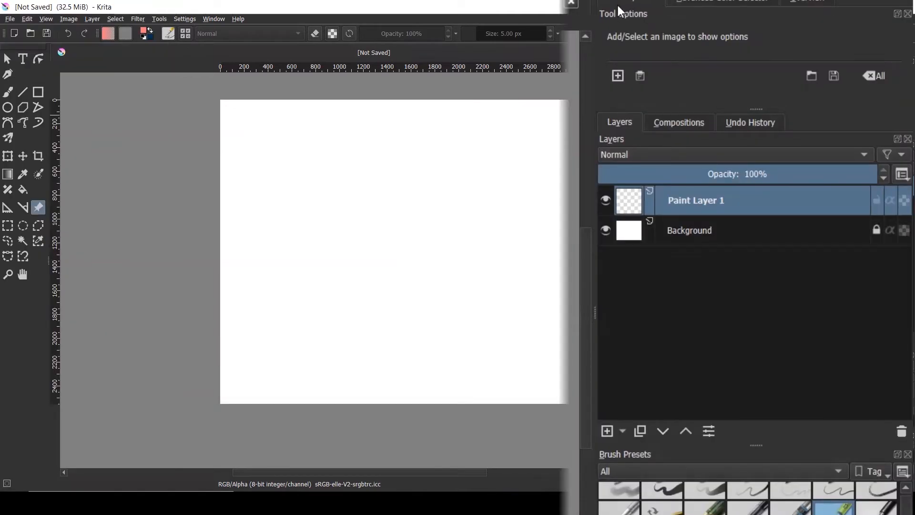
pyautogui.click(617, 76)
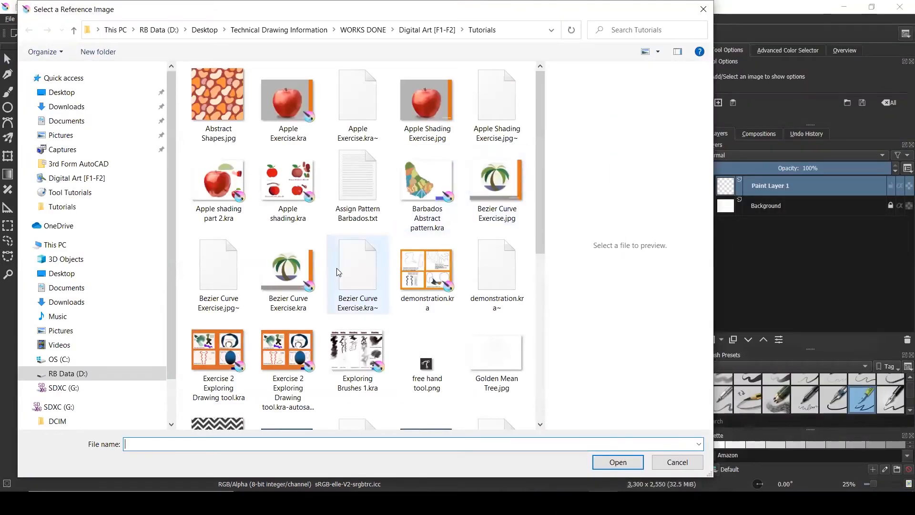
pyautogui.click(497, 355)
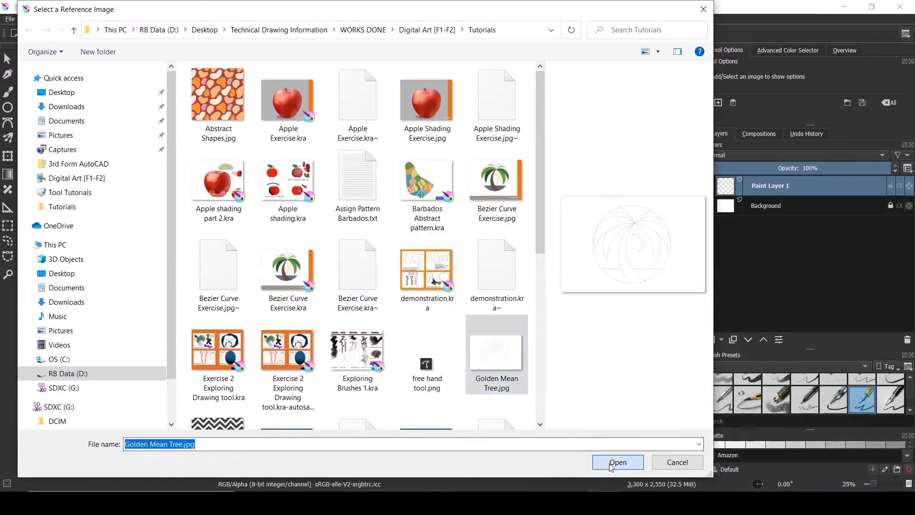
pyautogui.click(612, 464)
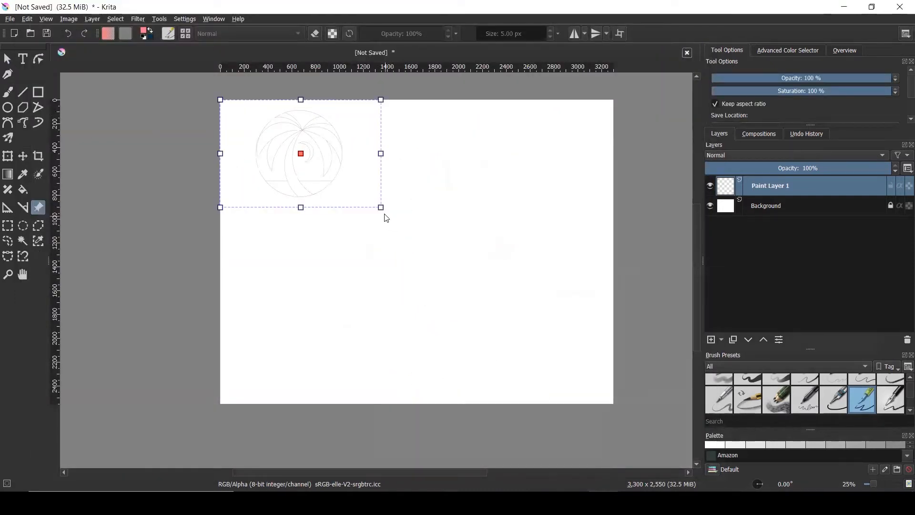
# Enlarge the palm tree reference image to nearly the full page width and position it just inside the page's upper edges.
pyautogui.moveTo(381, 207); pyautogui.dragTo(469, 296)
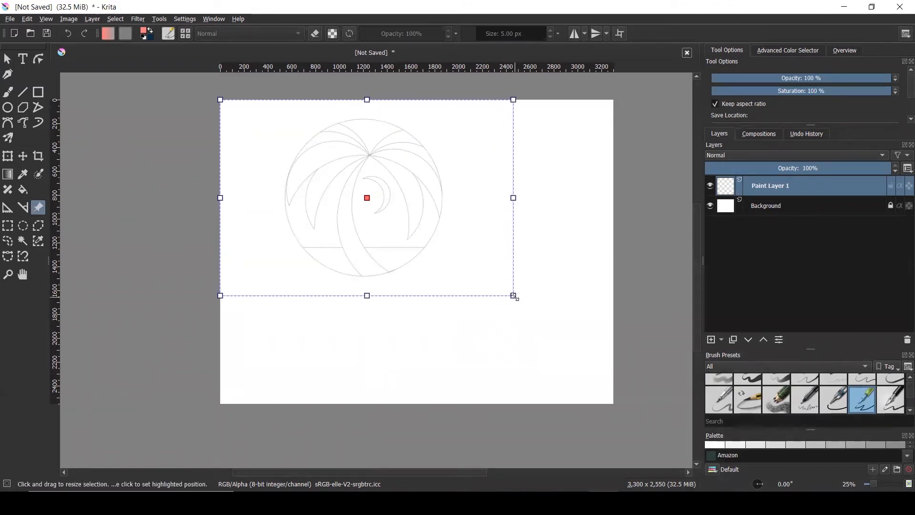
pyautogui.moveTo(515, 297); pyautogui.dragTo(617, 364)
pyautogui.moveTo(564, 310); pyautogui.dragTo(562, 316)
pyautogui.moveTo(613, 369); pyautogui.dragTo(604, 362)
pyautogui.moveTo(588, 331); pyautogui.dragTo(594, 330)
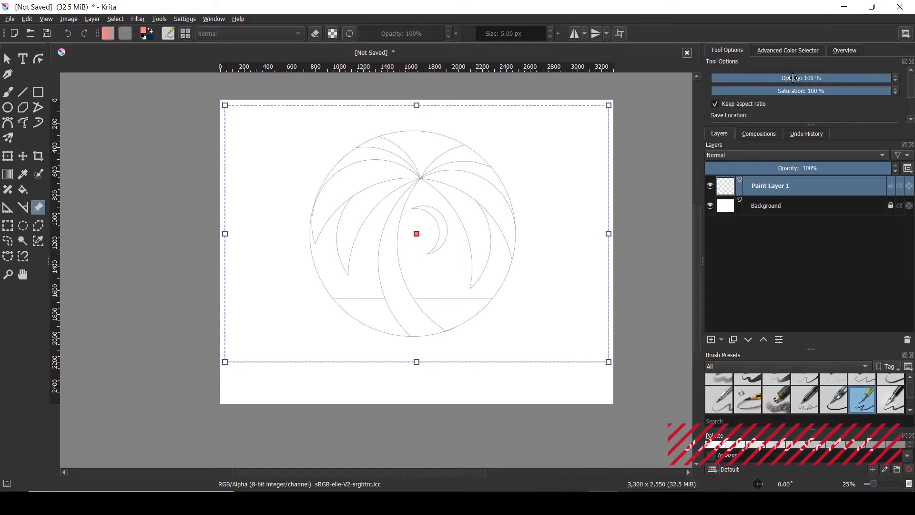
# Lower the reference image's opacity to 38% and deselect the image.
pyautogui.moveTo(794, 78); pyautogui.dragTo(773, 80)
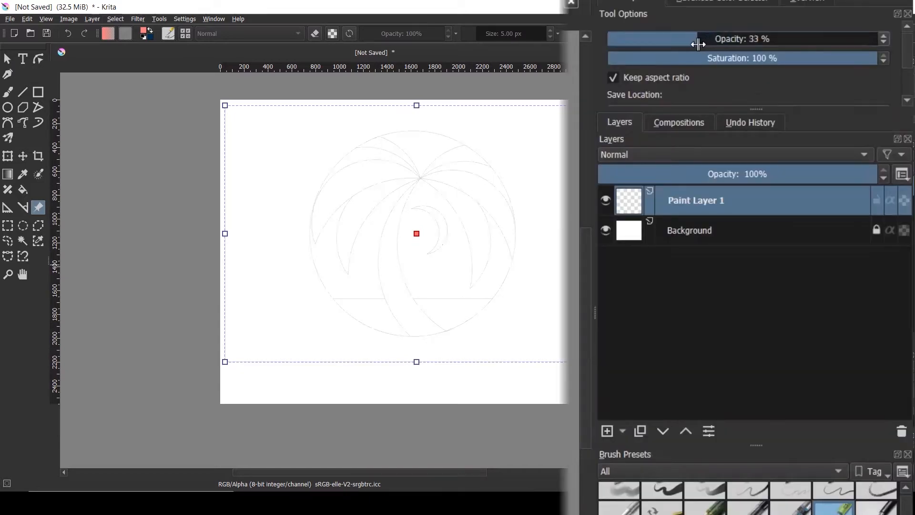
pyautogui.moveTo(698, 45); pyautogui.dragTo(712, 45)
pyautogui.click(7, 58)
pyautogui.click(72, 126)
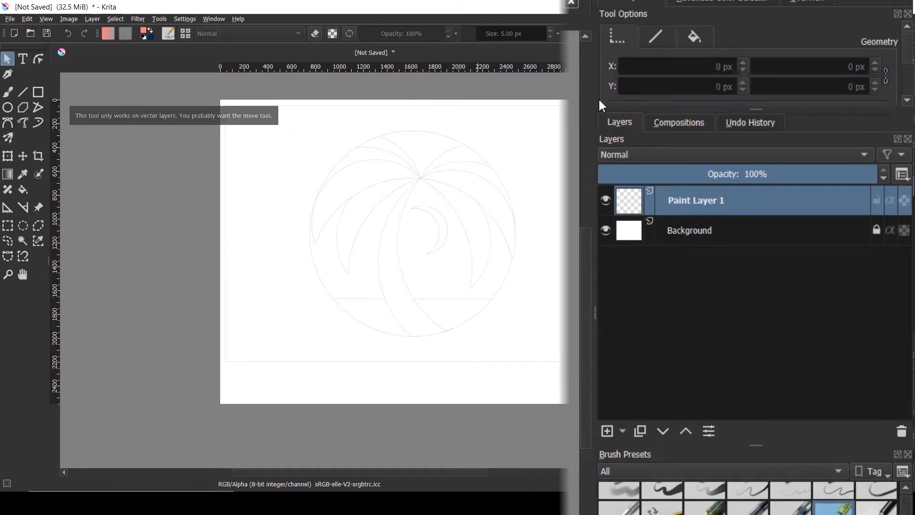
# Try lowering the reference image's saturation, restore it to 100%, and deselect the image.
pyautogui.click(39, 207)
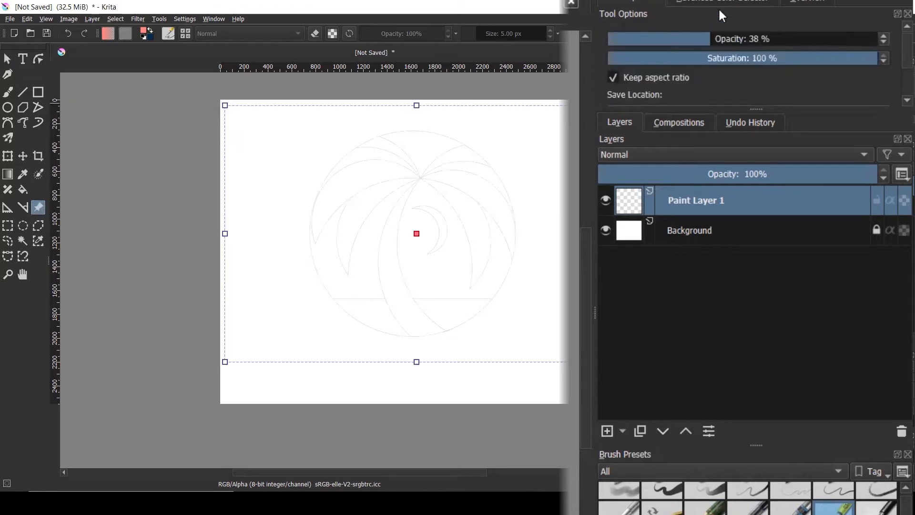
pyautogui.moveTo(788, 57); pyautogui.dragTo(570, 49)
pyautogui.moveTo(654, 61); pyautogui.dragTo(887, 57)
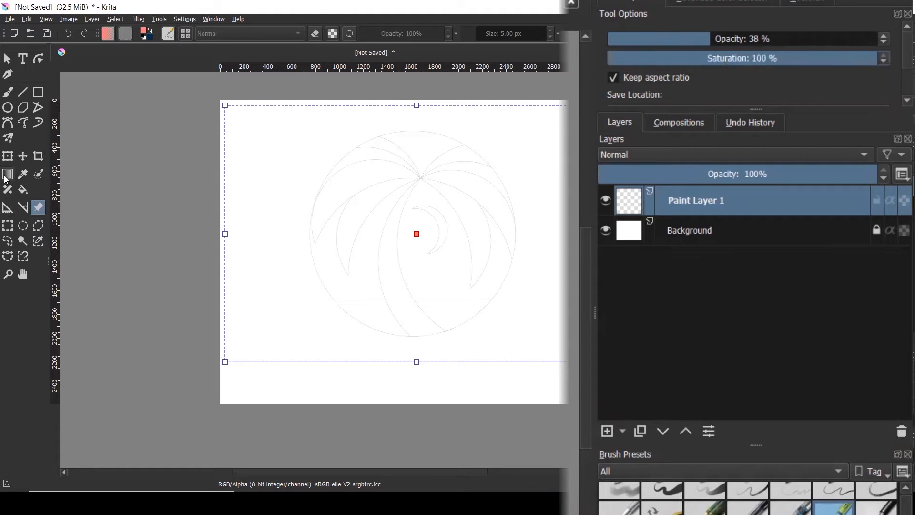
pyautogui.click(6, 60)
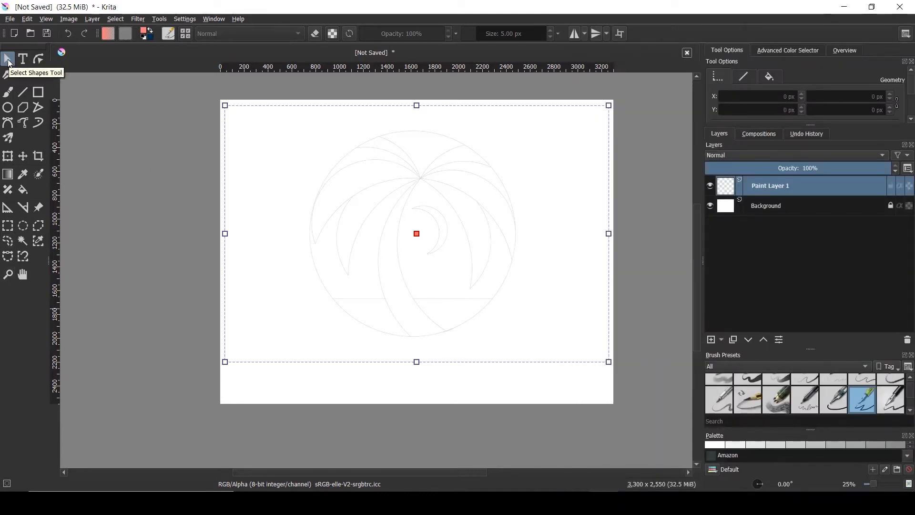
pyautogui.click(148, 137)
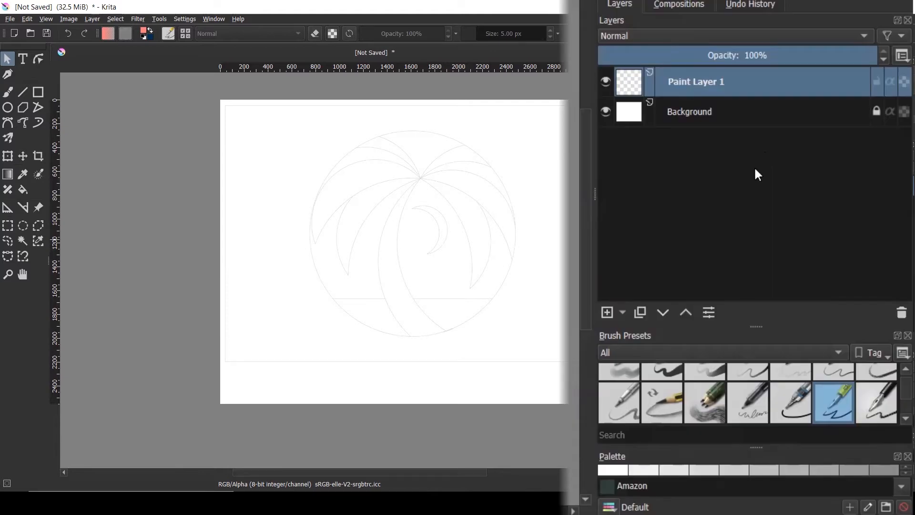
# Enlarge the brush preset area and choose the b)_Basic-5_Size brush.
pyautogui.moveTo(757, 328); pyautogui.dragTo(768, 251)
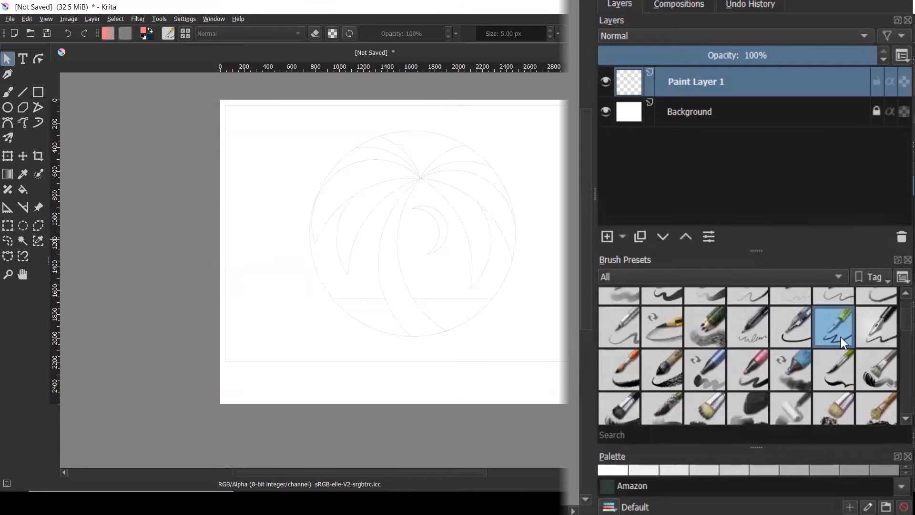
pyautogui.moveTo(841, 337)
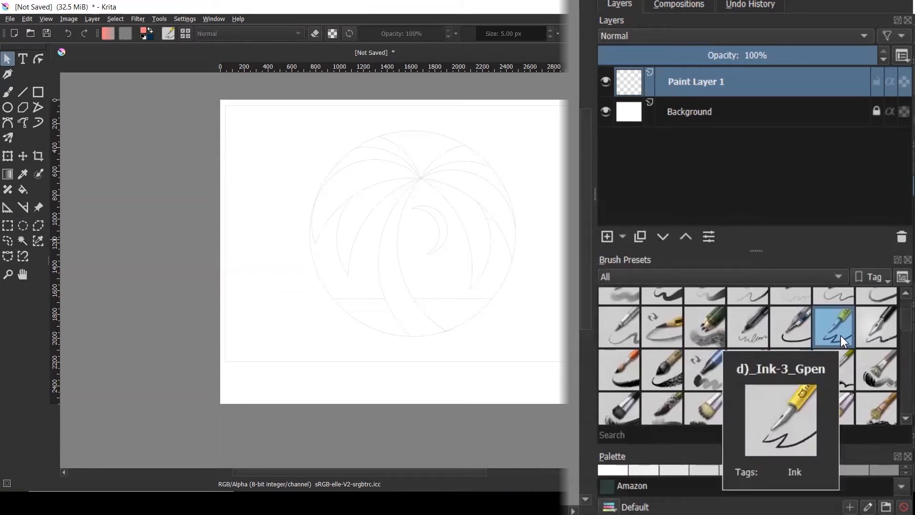
pyautogui.moveTo(794, 327)
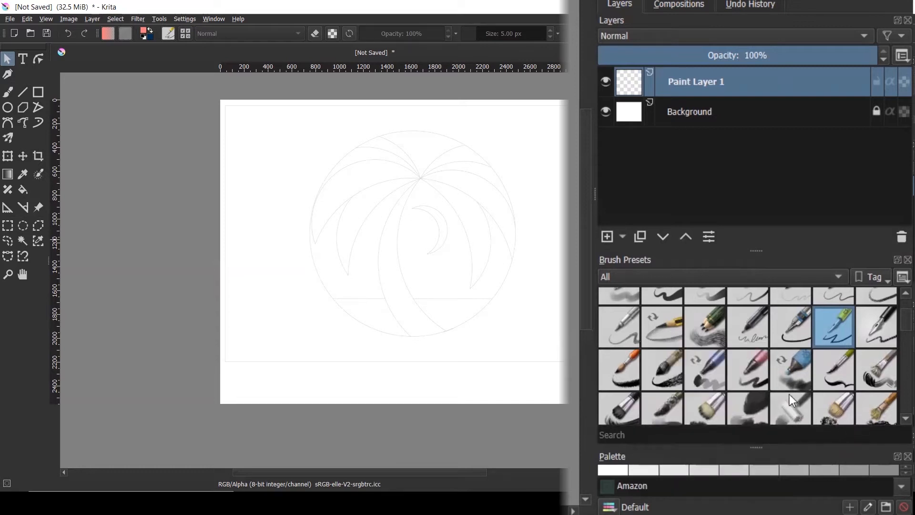
pyautogui.scroll(2, 789, 393)
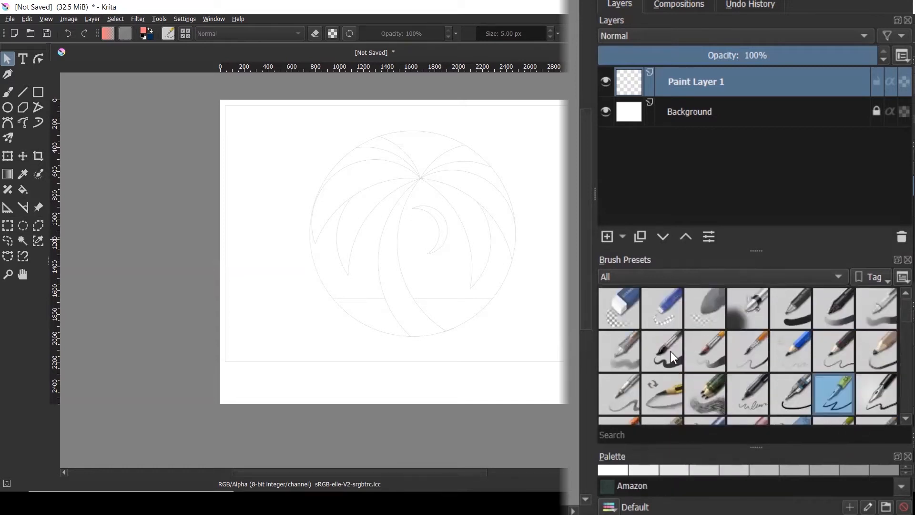
pyautogui.moveTo(671, 351)
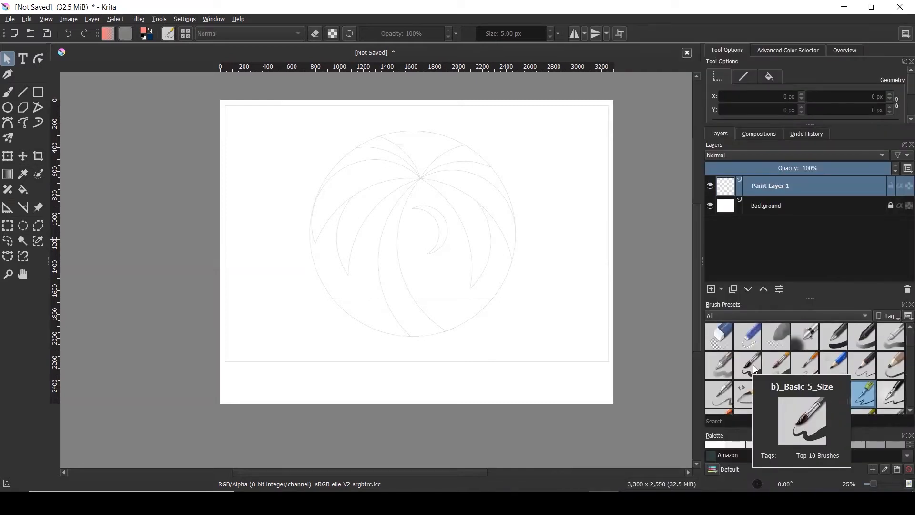
pyautogui.click(751, 367)
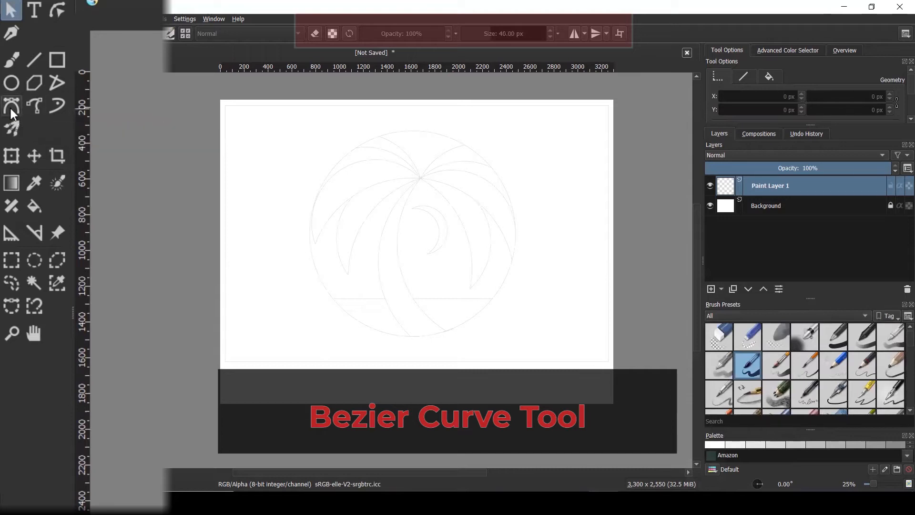
# Activate the Bezier Curve tool and set the brush size to 3 px.
pyautogui.click(10, 106)
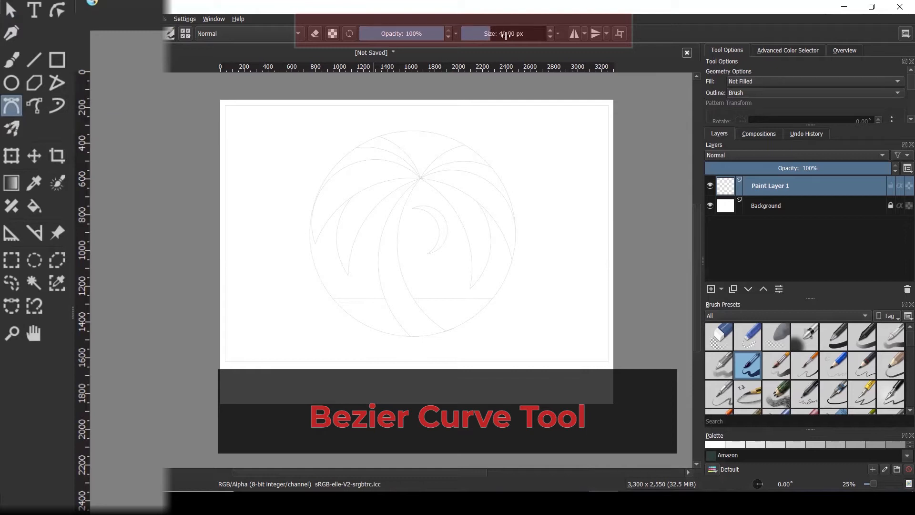
pyautogui.moveTo(490, 32); pyautogui.dragTo(486, 32)
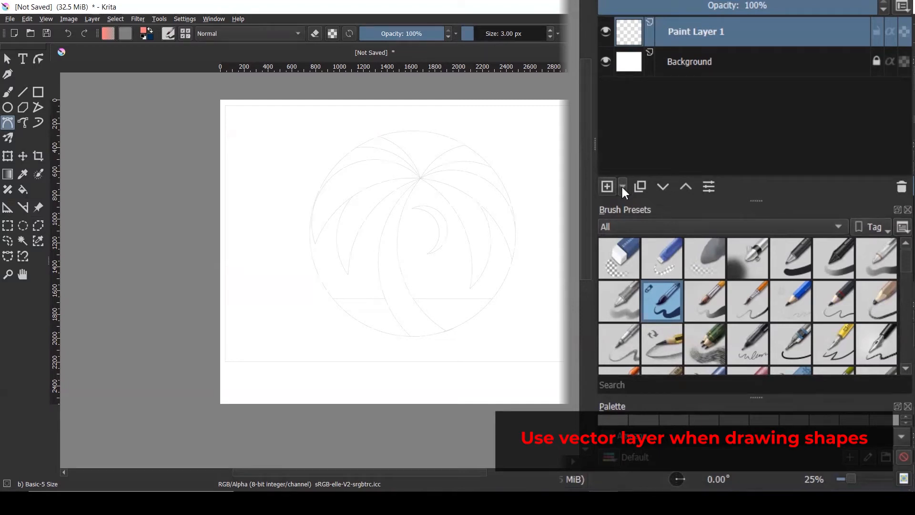
# Add a vector layer, delete Paint Layer 1, and make the vector layer active for drawing shapes.
pyautogui.click(622, 187)
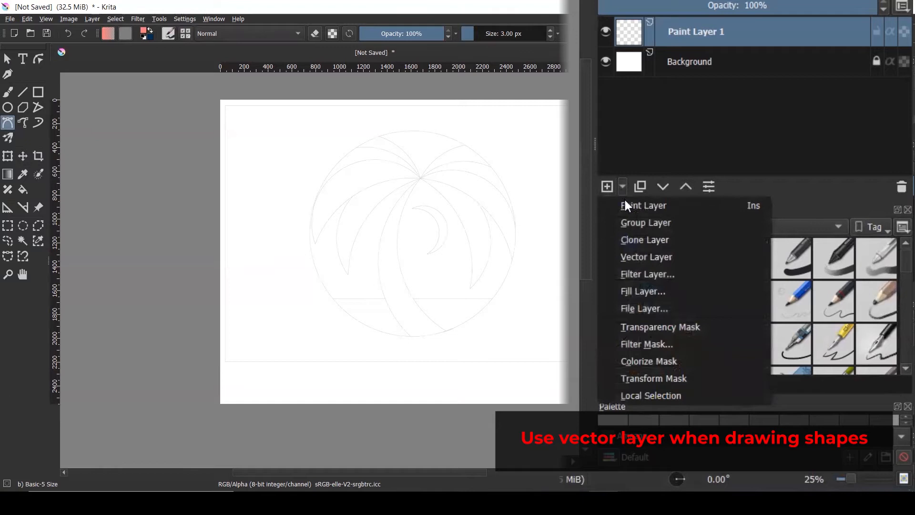
pyautogui.click(632, 256)
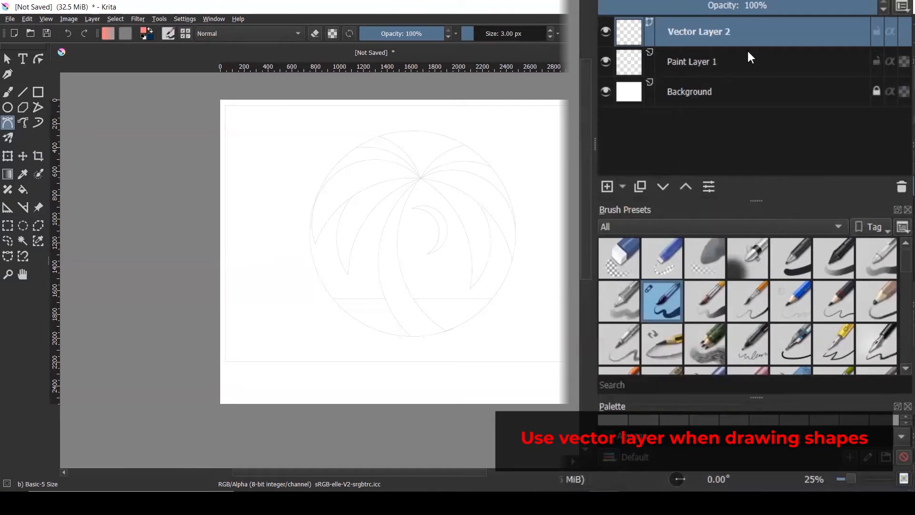
pyautogui.click(693, 60)
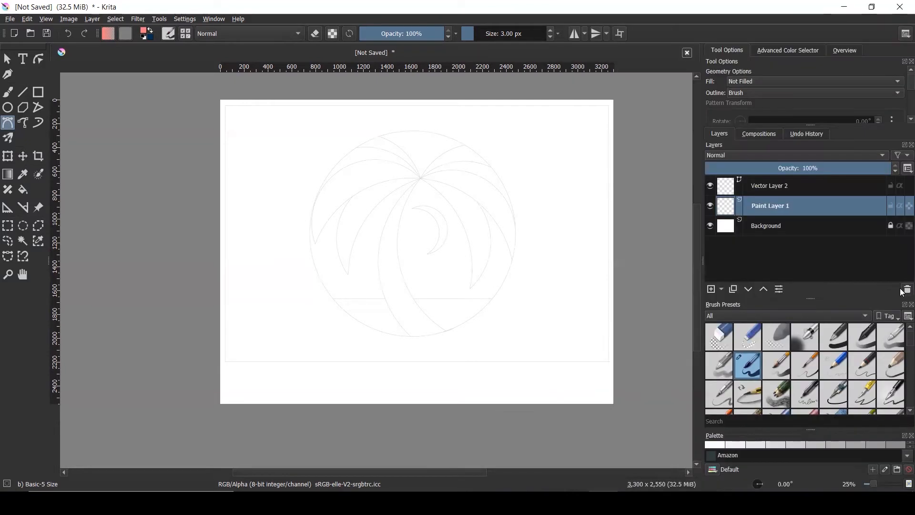
pyautogui.click(892, 186)
pyautogui.click(771, 187)
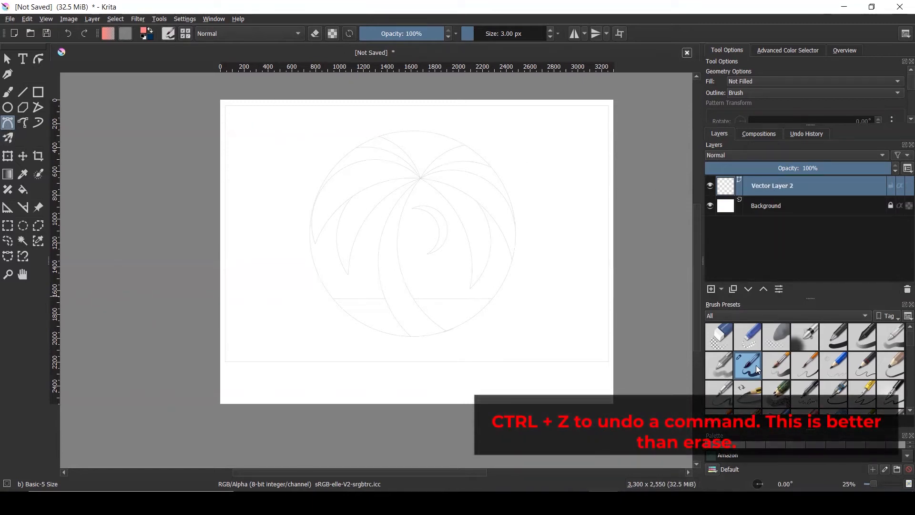
pyautogui.moveTo(756, 365)
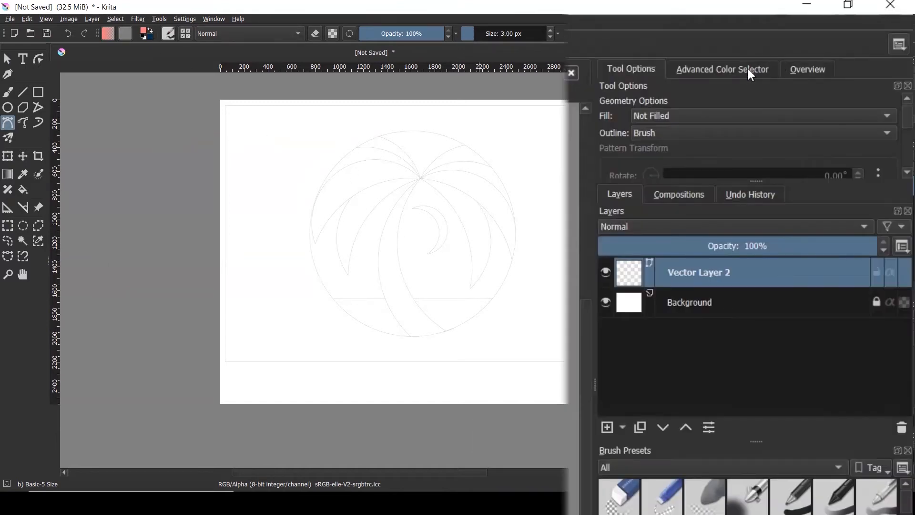
# Show the Advanced Color Selector and enlarge it so the hue ring and color triangle are easy to use.
pyautogui.click(748, 68)
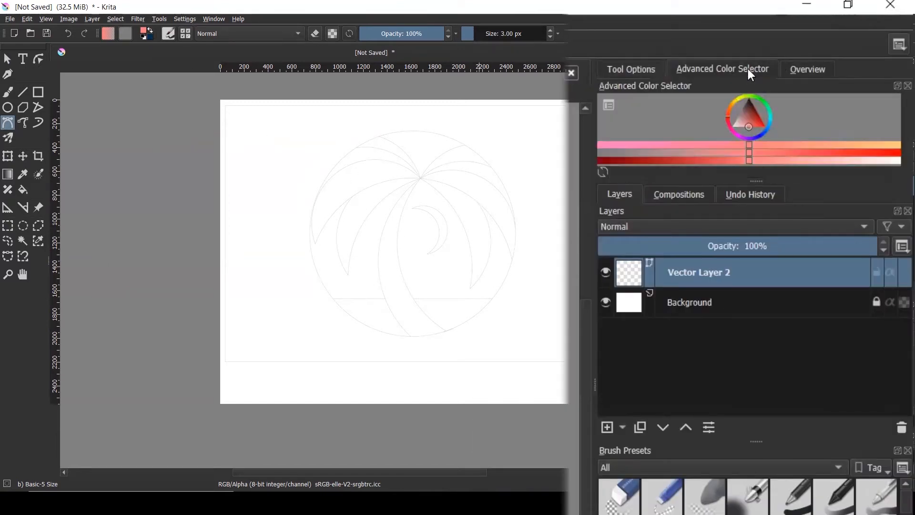
pyautogui.moveTo(757, 181); pyautogui.dragTo(796, 109)
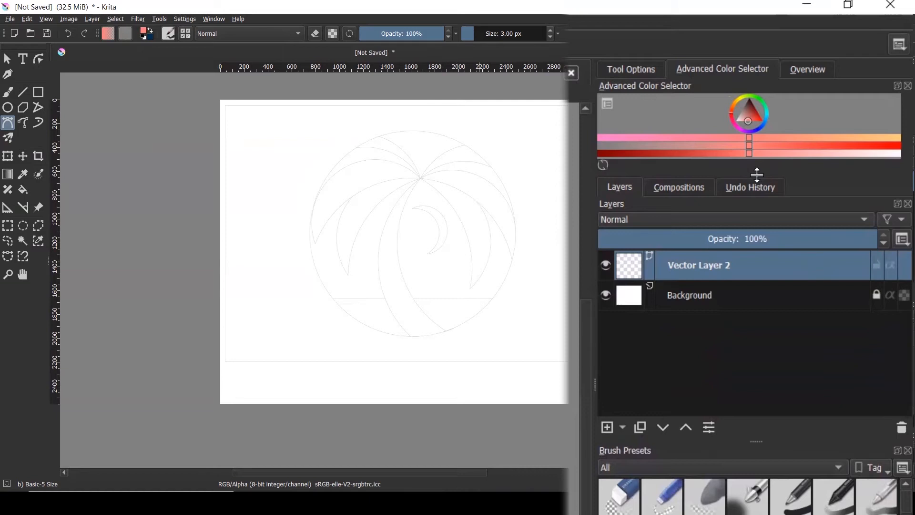
pyautogui.moveTo(757, 175)
pyautogui.mouseDown()
pyautogui.moveTo(743, 445)
pyautogui.moveTo(758, 508)
pyautogui.moveTo(797, 249)
pyautogui.moveTo(780, 510)
pyautogui.moveTo(802, 348)
pyautogui.mouseUp()
pyautogui.moveTo(788, 397); pyautogui.dragTo(761, 375)
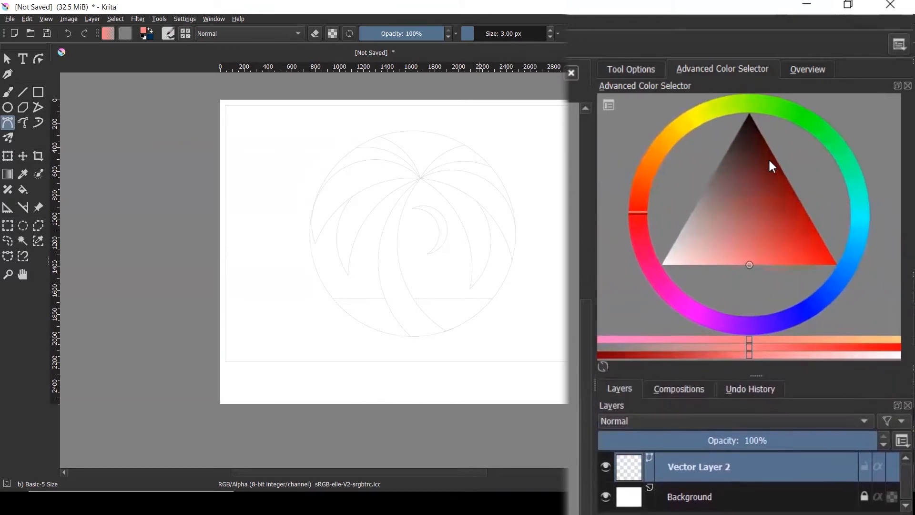
# Choose a dark blue-violet foreground color using the hue ring and the dark end of the color triangle.
pyautogui.click(749, 129)
pyautogui.moveTo(714, 323)
pyautogui.mouseDown()
pyautogui.moveTo(697, 319)
pyautogui.moveTo(770, 316)
pyautogui.mouseUp()
pyautogui.moveTo(756, 128); pyautogui.dragTo(758, 149)
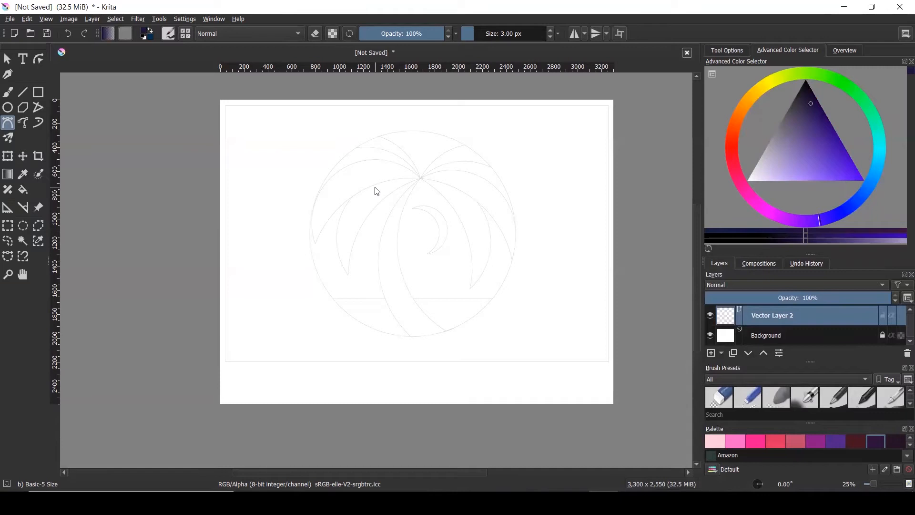
# Try tracing the lower part of the palm trunk's left edge with a single Bezier curve, and discard it.
pyautogui.scroll(1, 374, 192)
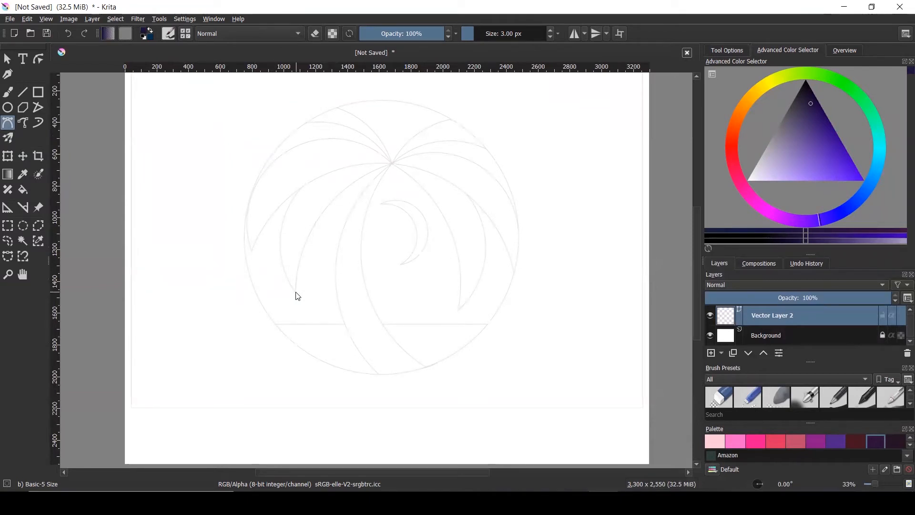
pyautogui.scroll(2, 378, 374)
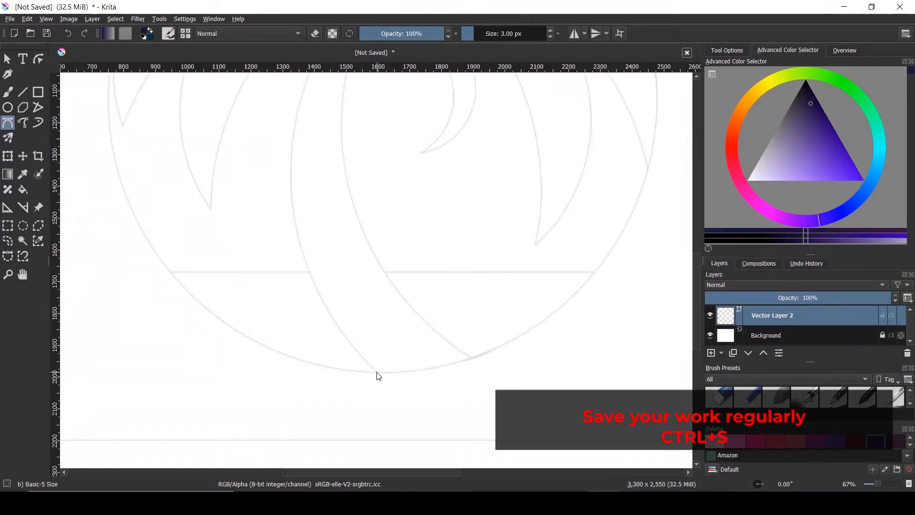
pyautogui.click(377, 373)
pyautogui.scroll(-2, 377, 374)
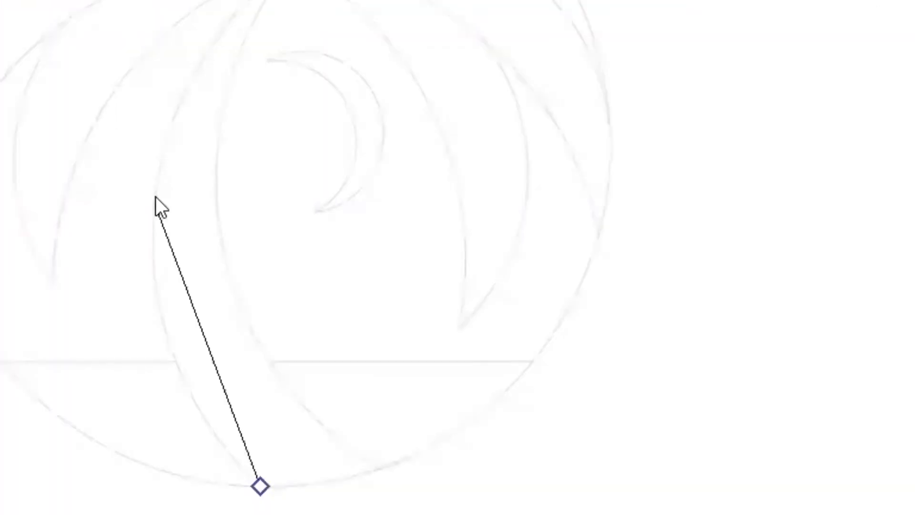
pyautogui.moveTo(156, 197); pyautogui.dragTo(176, 79)
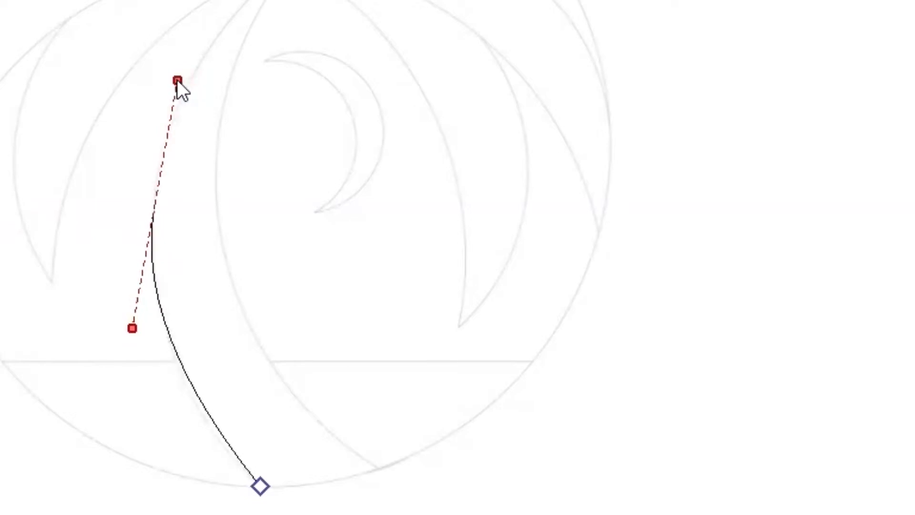
pyautogui.moveTo(176, 79); pyautogui.dragTo(171, 36)
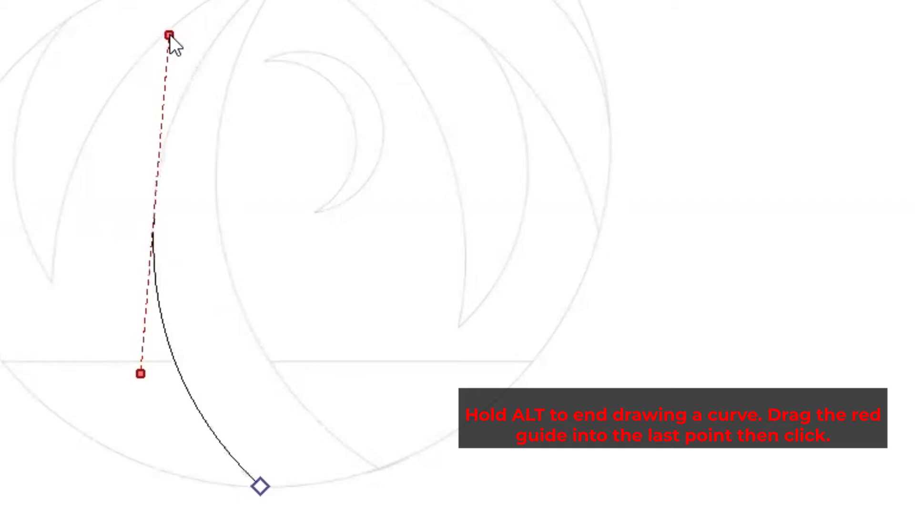
pyautogui.moveTo(170, 35); pyautogui.dragTo(167, 146)
pyautogui.keyDown('alt'); pyautogui.click(153, 208); pyautogui.keyUp('alt')
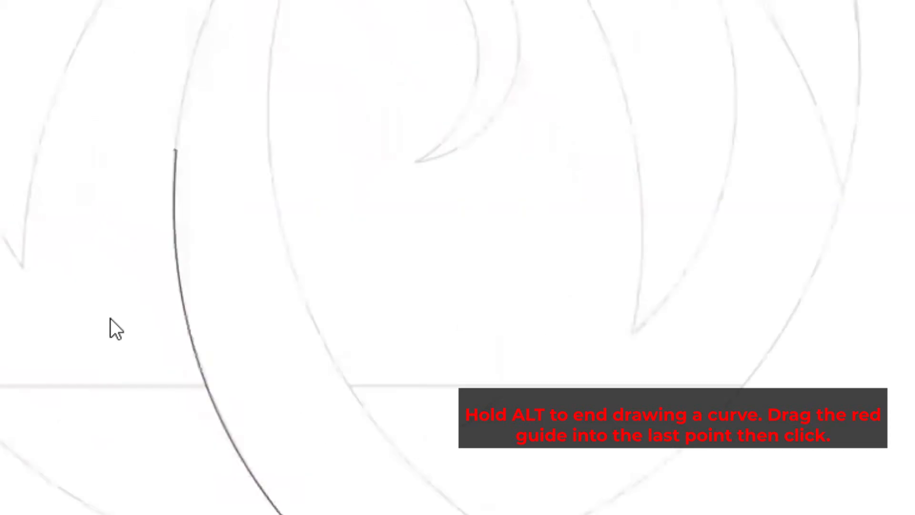
pyautogui.scroll(-2, 115, 267)
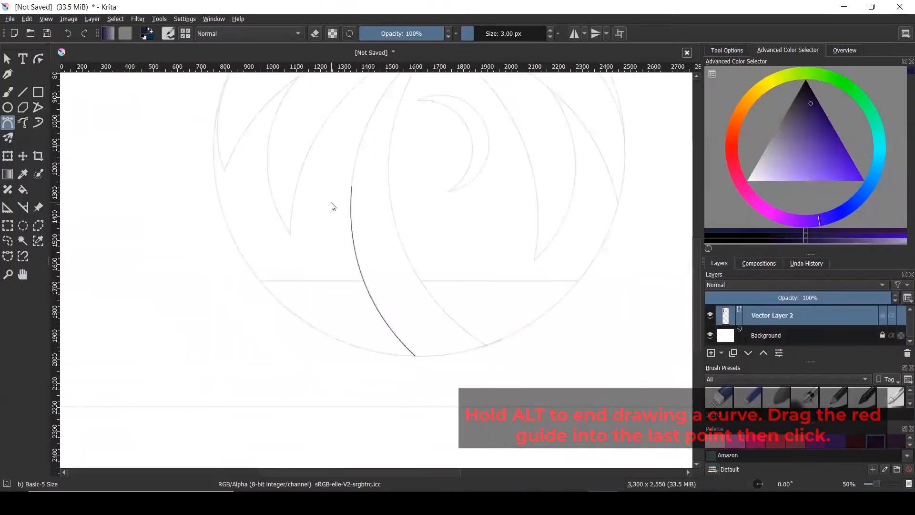
pyautogui.click(352, 207)
pyautogui.press('Escape')
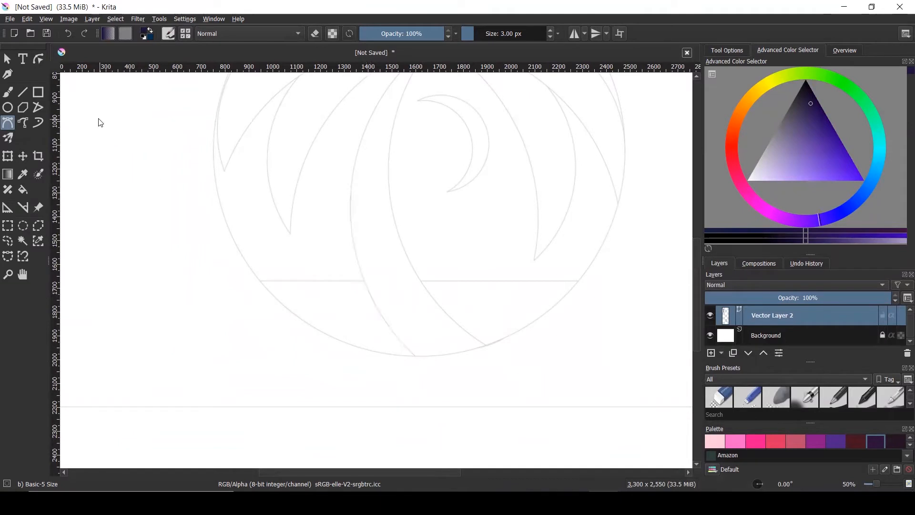
# Trace the trunk's left edge with a Bezier curve from its base through a mid-trunk node to the point where the fronds meet.
pyautogui.press('-')
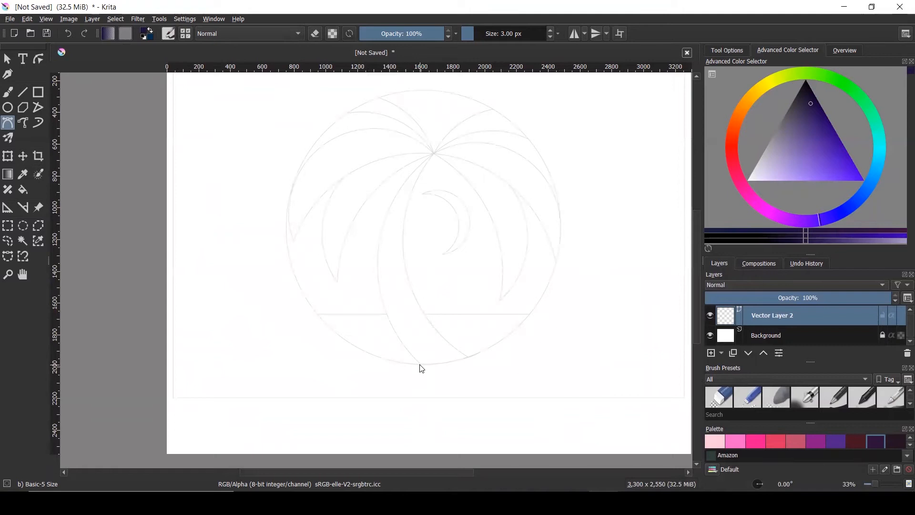
pyautogui.click(422, 364)
pyautogui.moveTo(378, 249); pyautogui.dragTo(383, 185)
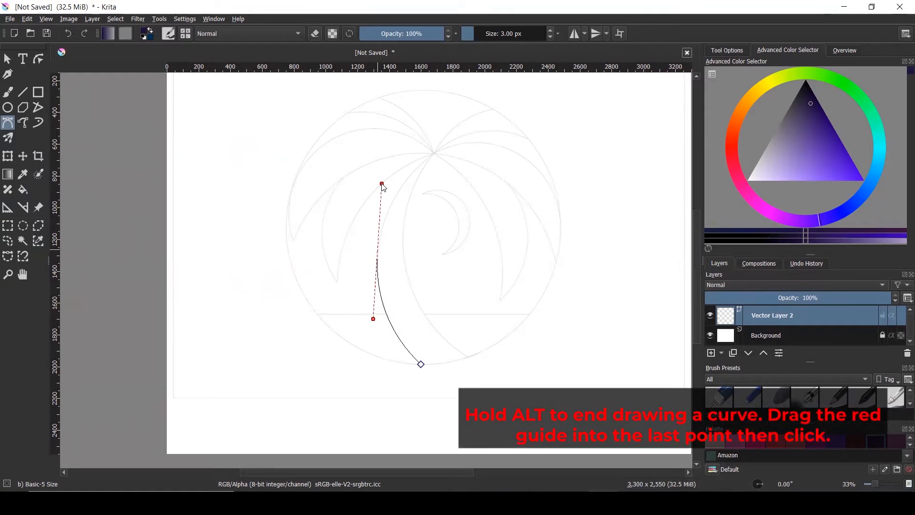
pyautogui.moveTo(382, 184); pyautogui.dragTo(379, 190)
pyautogui.keyDown('alt'); pyautogui.click(380, 255); pyautogui.keyUp('alt')
pyautogui.scroll(2, 433, 158)
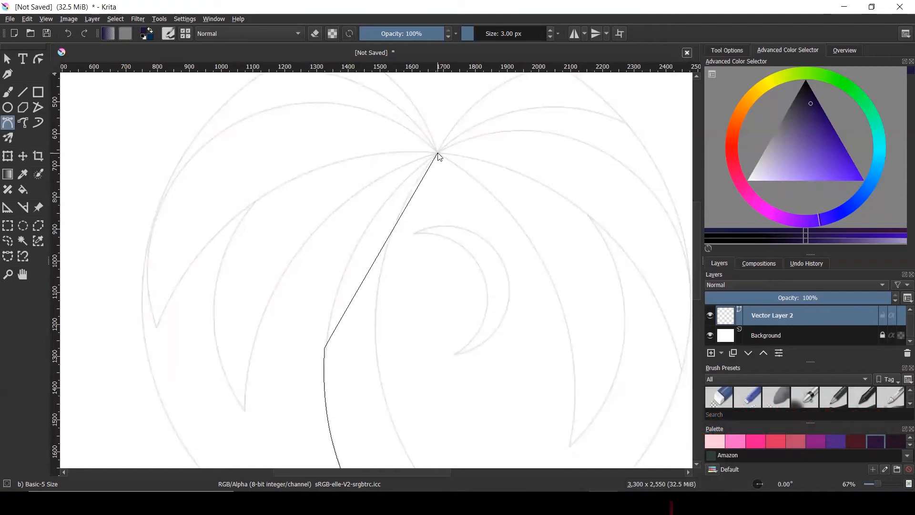
pyautogui.moveTo(437, 153); pyautogui.dragTo(537, 86)
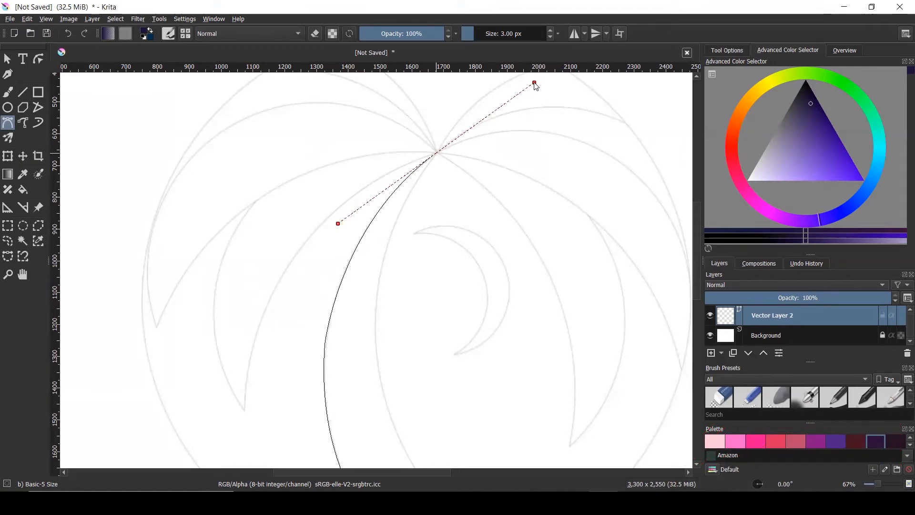
pyautogui.moveTo(535, 90); pyautogui.dragTo(435, 153)
pyautogui.scroll(-2, 444, 154)
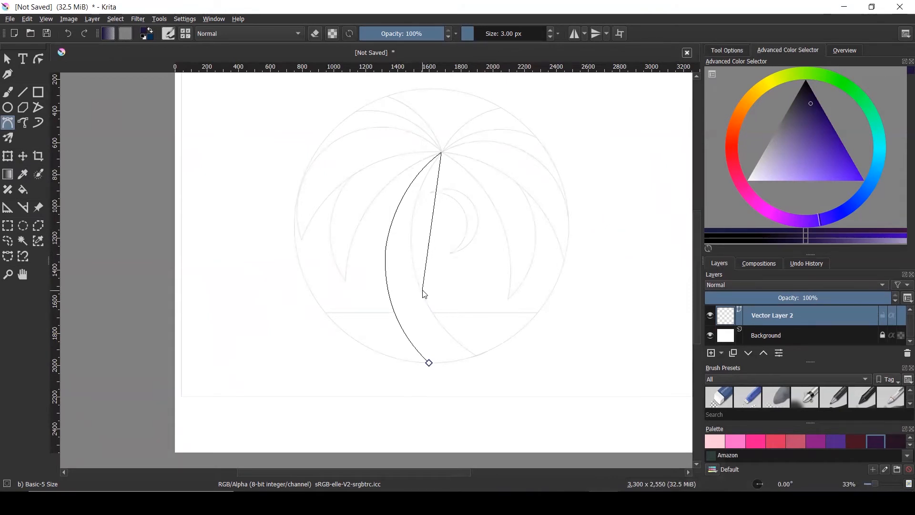
pyautogui.scroll(1, 423, 292)
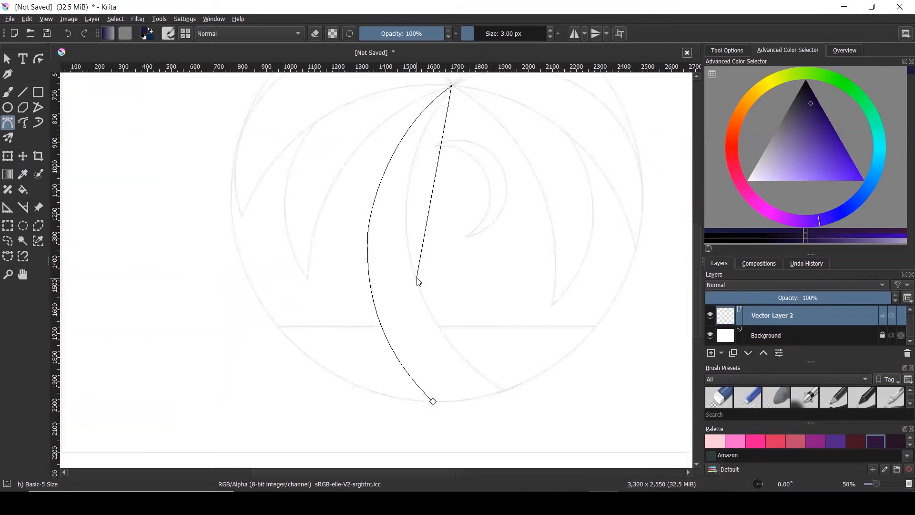
pyautogui.moveTo(419, 281); pyautogui.dragTo(454, 383)
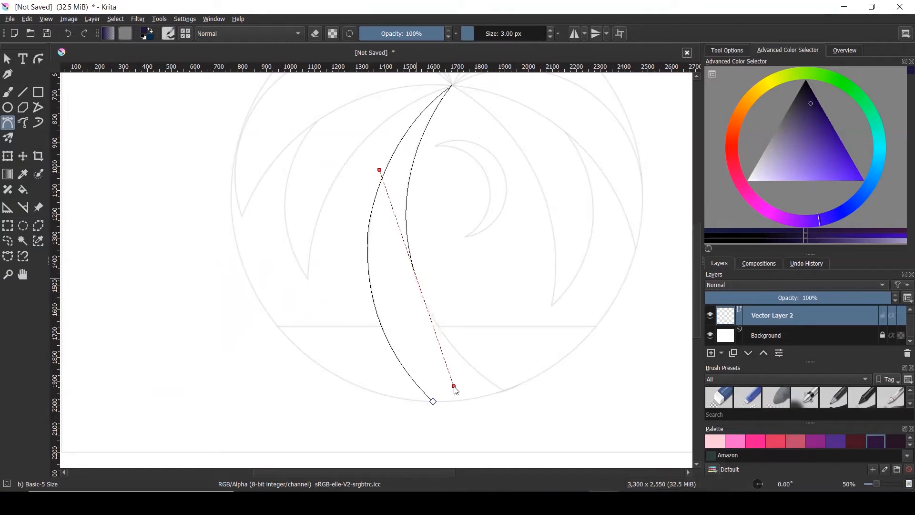
pyautogui.moveTo(456, 390); pyautogui.dragTo(451, 367)
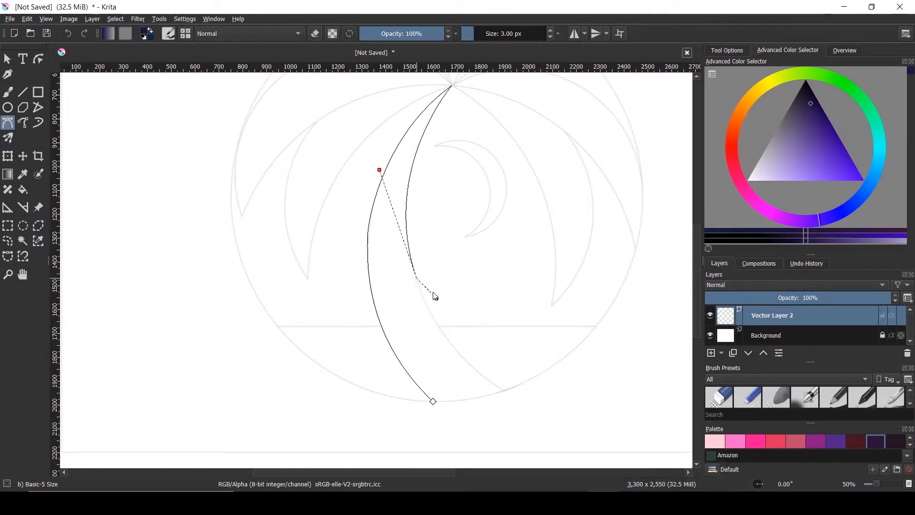
pyautogui.doubleClick(416, 275)
pyautogui.moveTo(503, 391); pyautogui.dragTo(549, 380)
pyautogui.scroll(1, 418, 281)
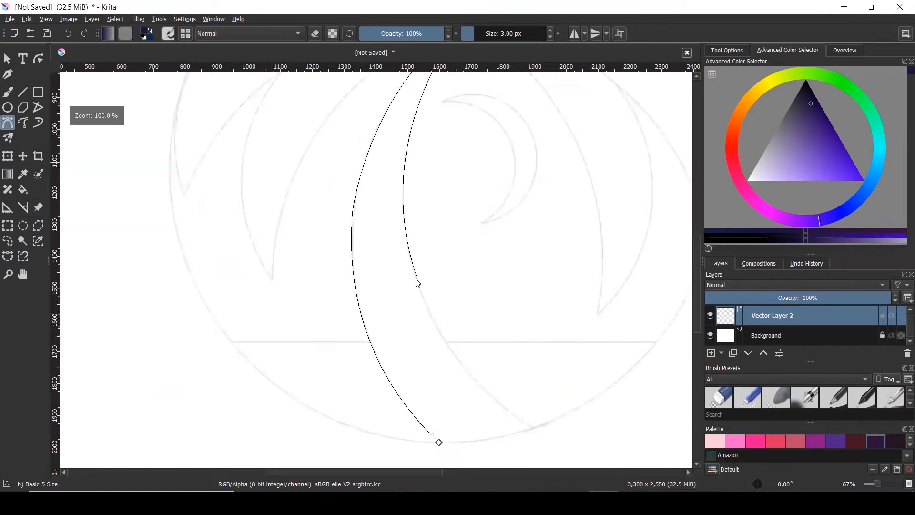
pyautogui.scroll(8, 416, 279)
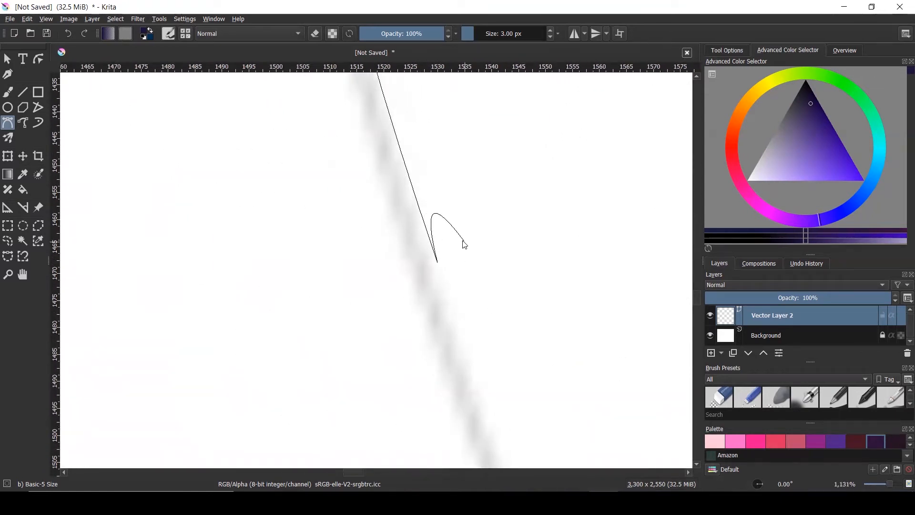
pyautogui.scroll(-12, 419, 258)
pyautogui.scroll(3, 418, 257)
pyautogui.scroll(1, 418, 257)
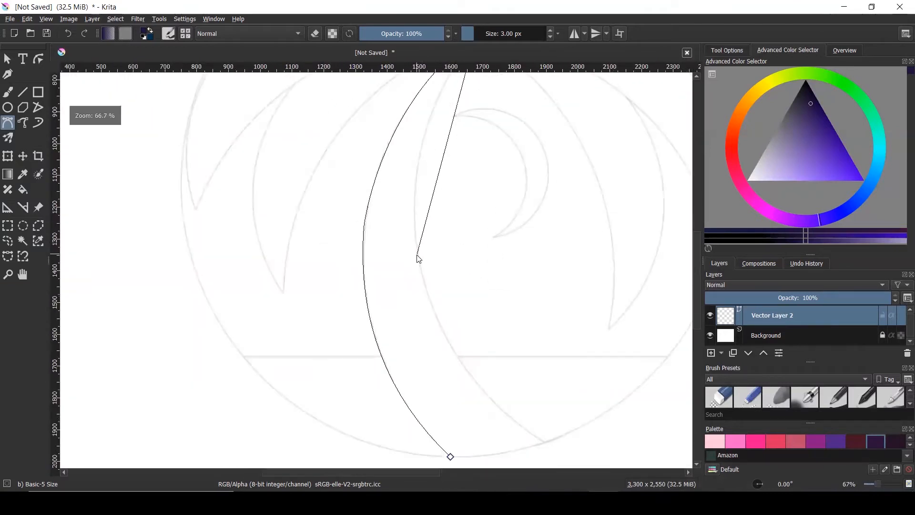
# Trace the trunk's right edge down to its base and close the path along the circle at the starting node.
pyautogui.moveTo(424, 282)
pyautogui.mouseDown()
pyautogui.moveTo(476, 405)
pyautogui.moveTo(459, 419)
pyautogui.moveTo(463, 430)
pyautogui.moveTo(428, 282)
pyautogui.mouseUp()
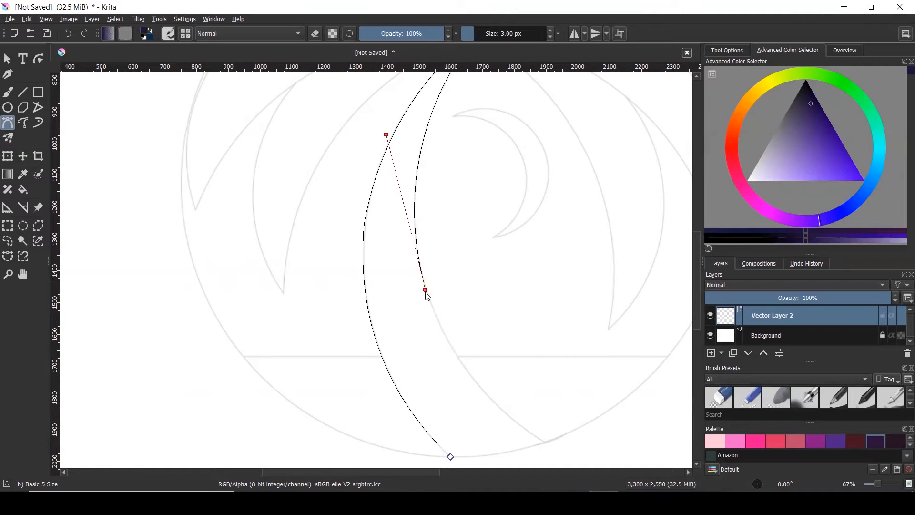
pyautogui.moveTo(425, 289); pyautogui.dragTo(425, 289)
pyautogui.scroll(-1, 438, 332)
pyautogui.scroll(2, 474, 380)
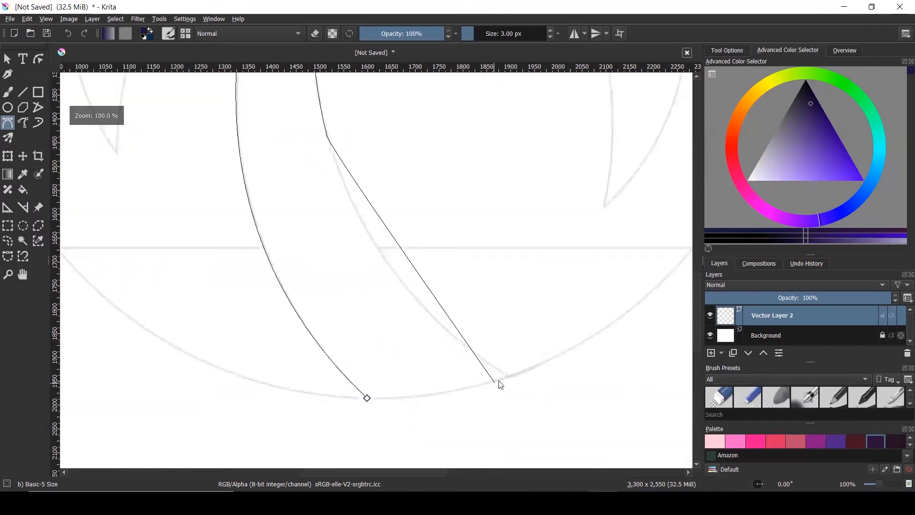
pyautogui.moveTo(509, 377)
pyautogui.mouseDown()
pyautogui.moveTo(621, 423)
pyautogui.moveTo(652, 463)
pyautogui.moveTo(512, 377)
pyautogui.mouseUp()
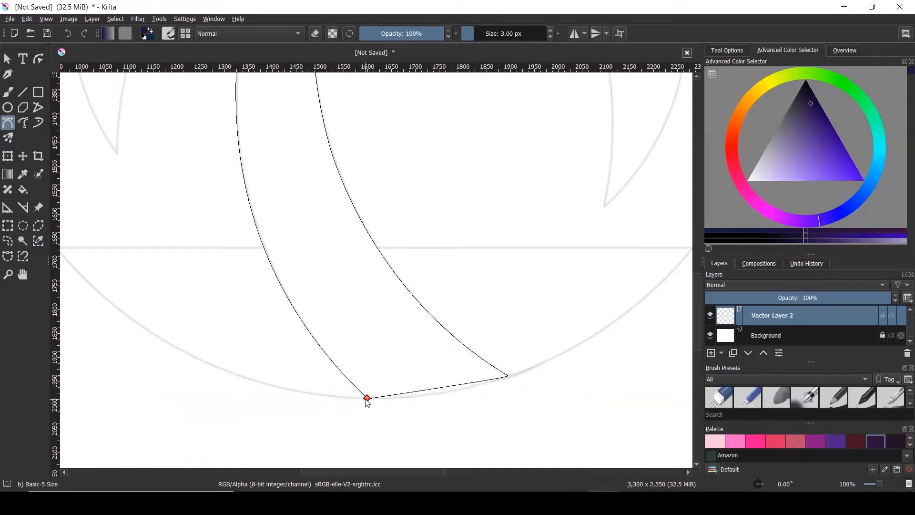
pyautogui.moveTo(368, 399)
pyautogui.mouseDown()
pyautogui.moveTo(288, 395)
pyautogui.moveTo(363, 397)
pyautogui.mouseUp()
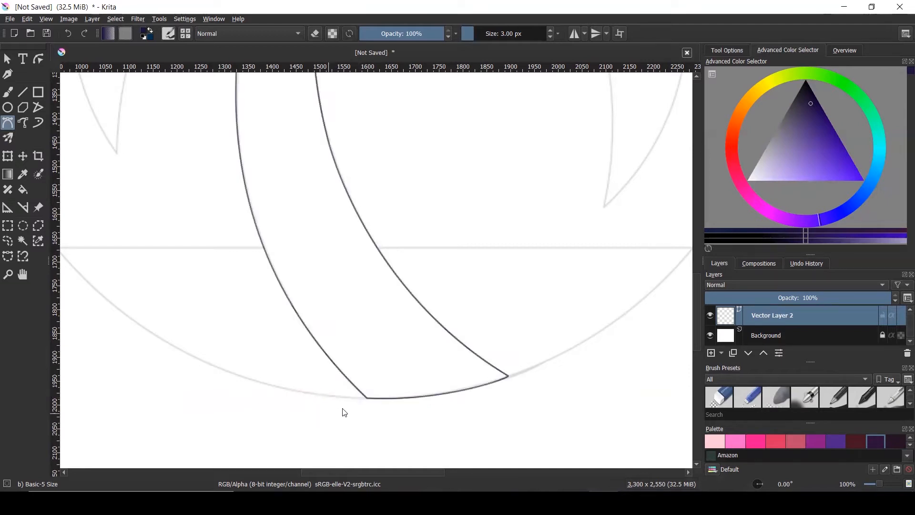
# Trace the lower-left palm frond as a closed Bezier shape from its tip to the crown and back.
pyautogui.scroll(-2, 454, 399)
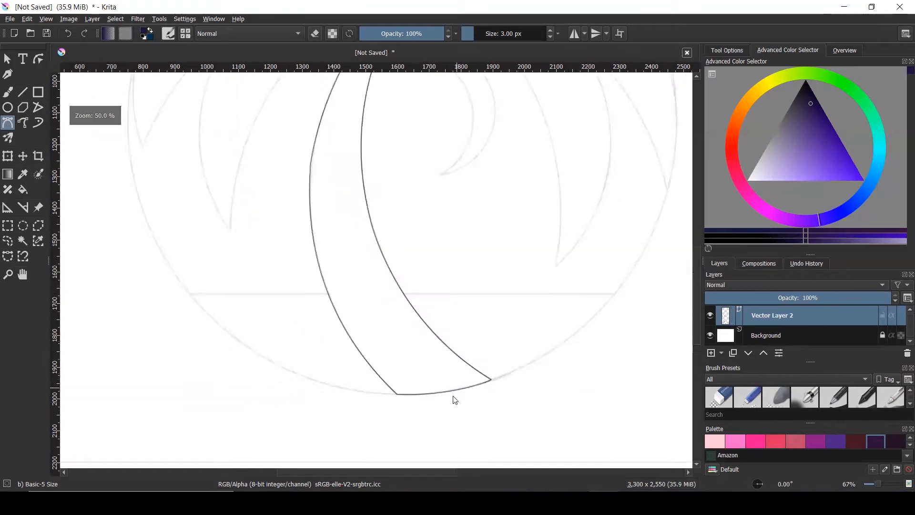
pyautogui.scroll(-1, 453, 399)
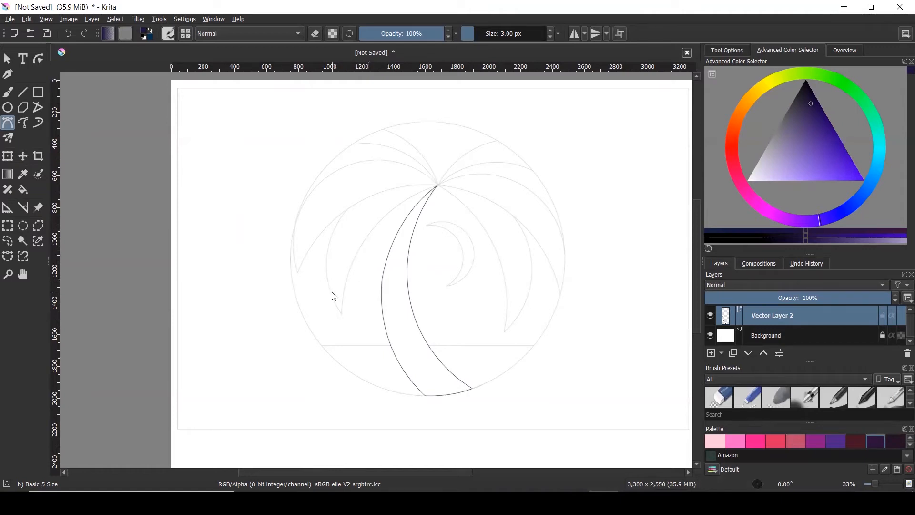
pyautogui.scroll(2, 333, 296)
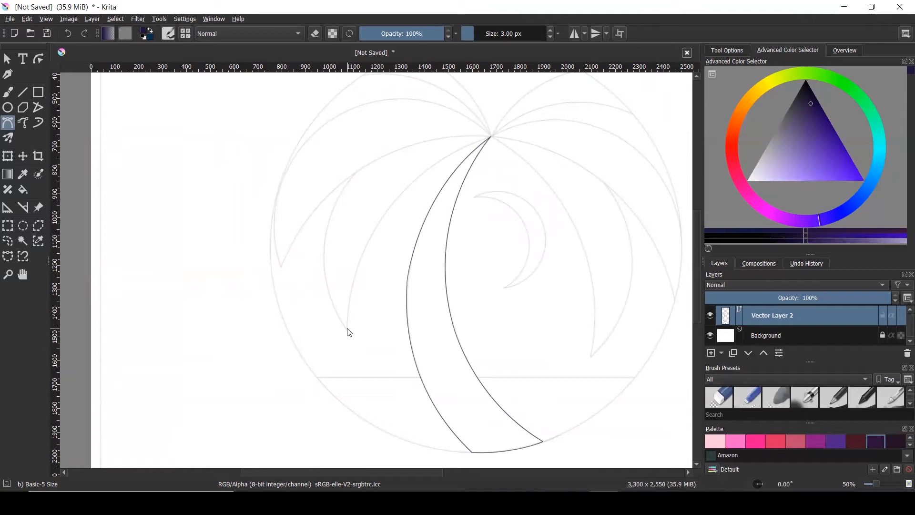
pyautogui.click(348, 329)
pyautogui.moveTo(361, 170)
pyautogui.mouseDown()
pyautogui.moveTo(410, 150)
pyautogui.moveTo(414, 124)
pyautogui.moveTo(430, 102)
pyautogui.moveTo(439, 106)
pyautogui.moveTo(361, 180)
pyautogui.moveTo(367, 170)
pyautogui.mouseUp()
pyautogui.moveTo(491, 137)
pyautogui.mouseDown()
pyautogui.moveTo(573, 147)
pyautogui.moveTo(581, 138)
pyautogui.moveTo(492, 138)
pyautogui.mouseUp()
pyautogui.moveTo(348, 328); pyautogui.dragTo(350, 257)
pyautogui.scroll(-3, 353, 410)
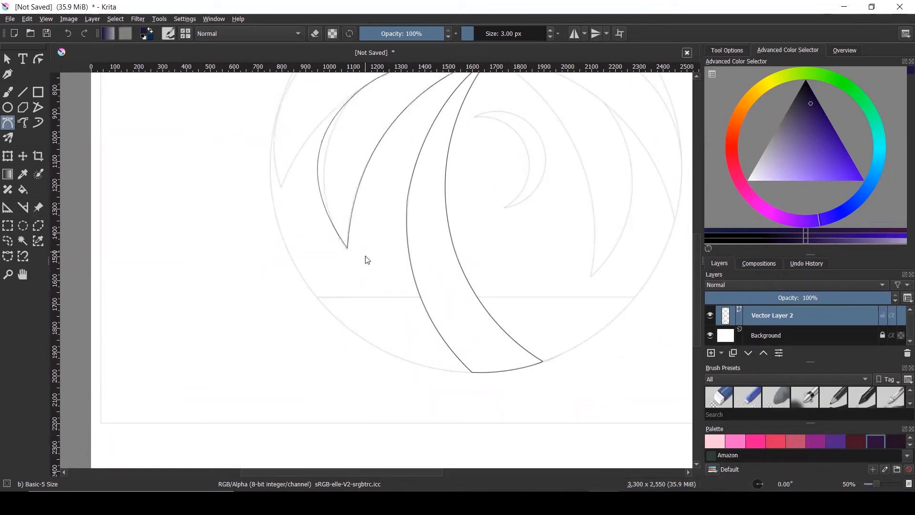
# Use Edit Shapes on the lower-left frond to bend its outer curve between the mid-edge node and the tip toward the reference line.
pyautogui.scroll(-2, 338, 308)
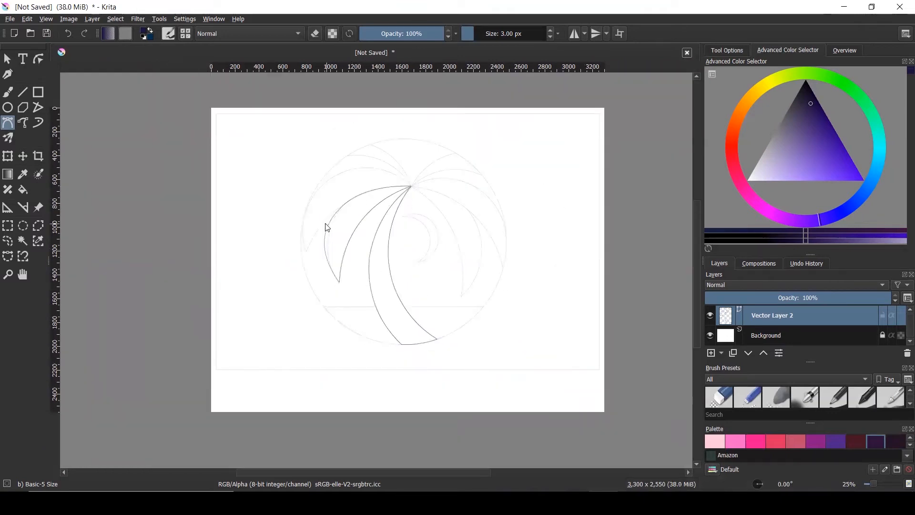
pyautogui.scroll(2, 328, 228)
pyautogui.scroll(2, 327, 229)
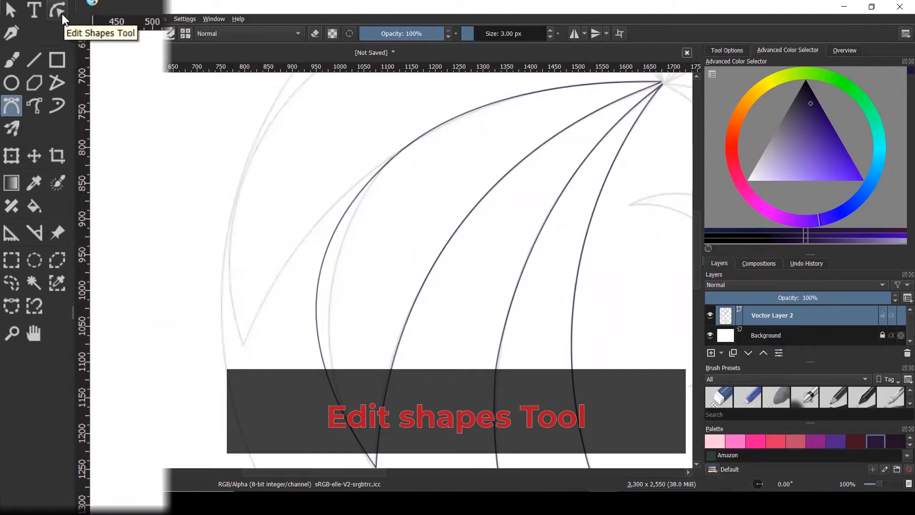
pyautogui.click(61, 14)
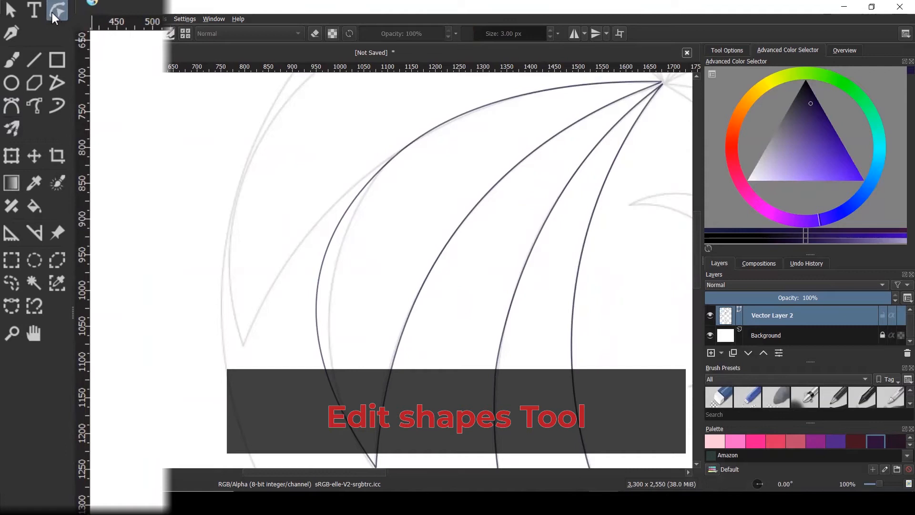
pyautogui.click(19, 14)
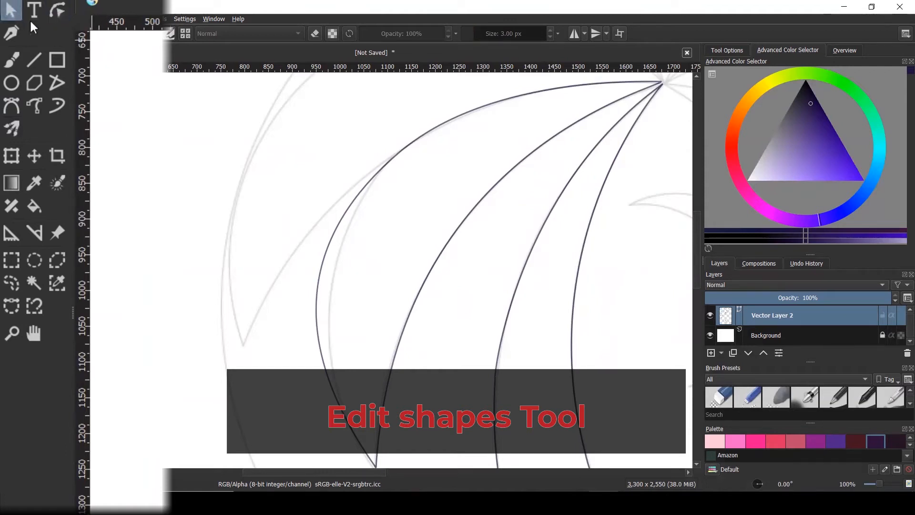
pyautogui.click(61, 9)
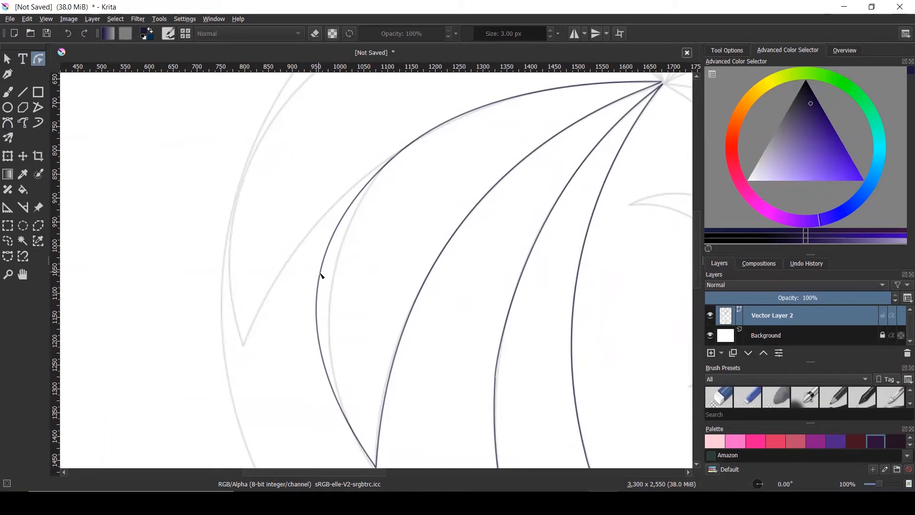
pyautogui.scroll(-3, 340, 241)
pyautogui.click(363, 255)
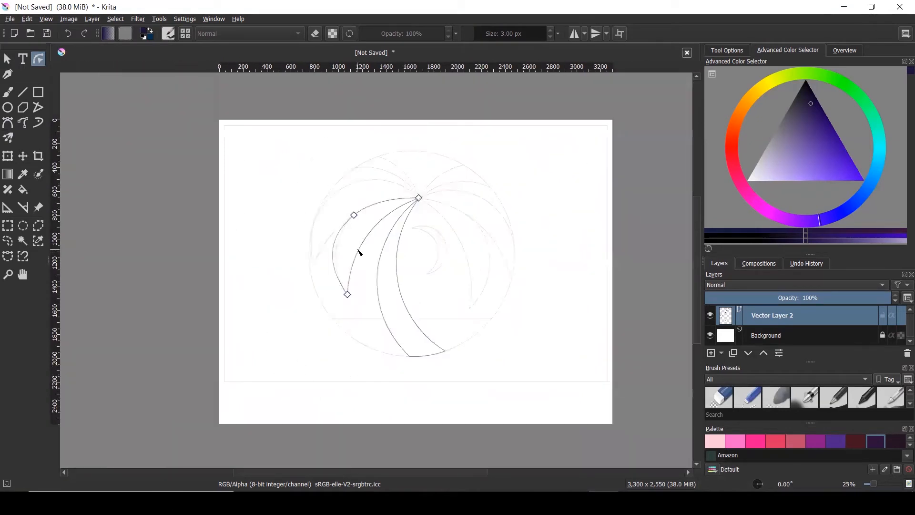
pyautogui.scroll(2, 343, 227)
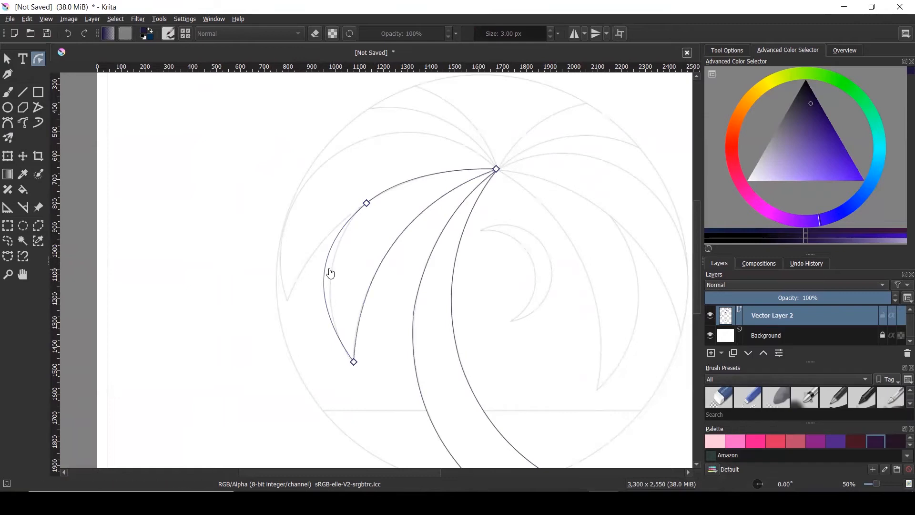
pyautogui.scroll(3, 330, 274)
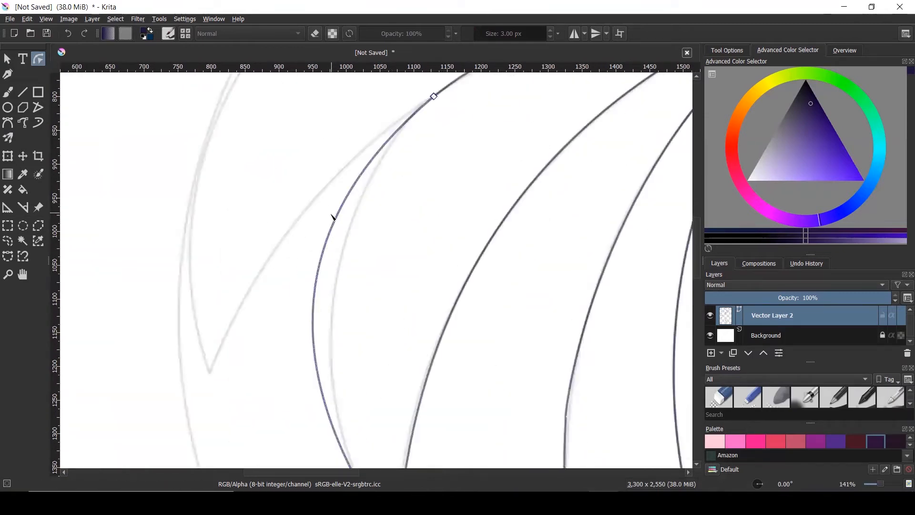
pyautogui.scroll(-2, 333, 217)
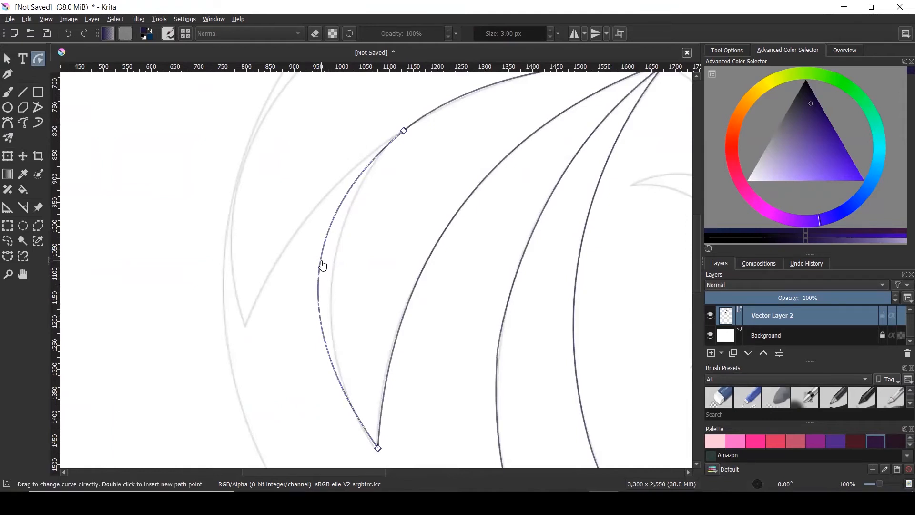
pyautogui.moveTo(321, 268)
pyautogui.mouseDown()
pyautogui.moveTo(335, 278)
pyautogui.moveTo(315, 274)
pyautogui.moveTo(332, 284)
pyautogui.moveTo(328, 267)
pyautogui.mouseUp()
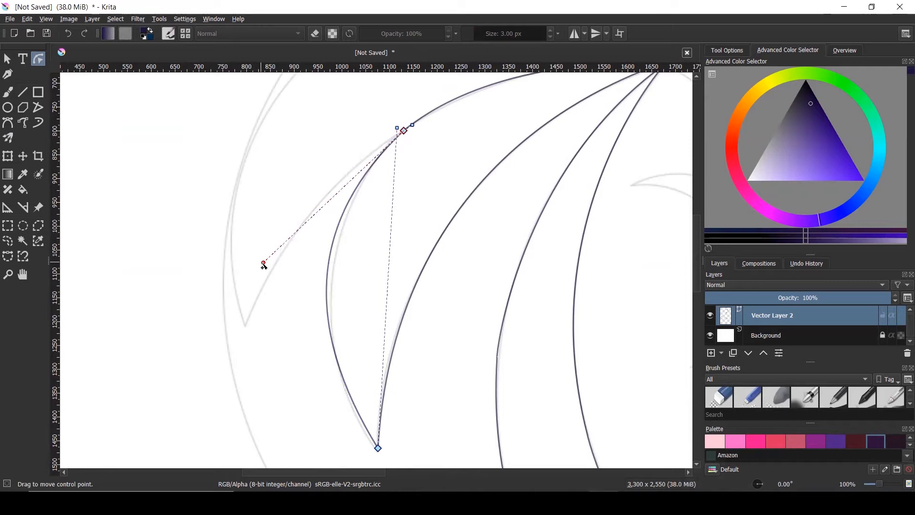
pyautogui.moveTo(268, 272)
pyautogui.mouseDown()
pyautogui.moveTo(281, 269)
pyautogui.moveTo(270, 262)
pyautogui.moveTo(276, 271)
pyautogui.moveTo(279, 259)
pyautogui.moveTo(275, 282)
pyautogui.moveTo(270, 268)
pyautogui.mouseUp()
# Move the lower-left frond's tip node slightly down onto the tip of the reference frond.
pyautogui.scroll(-1, 347, 163)
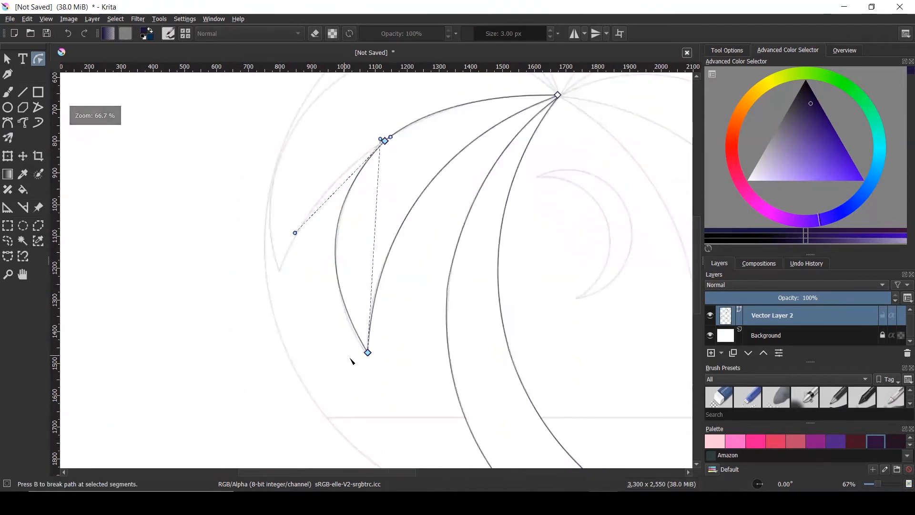
pyautogui.scroll(2, 370, 350)
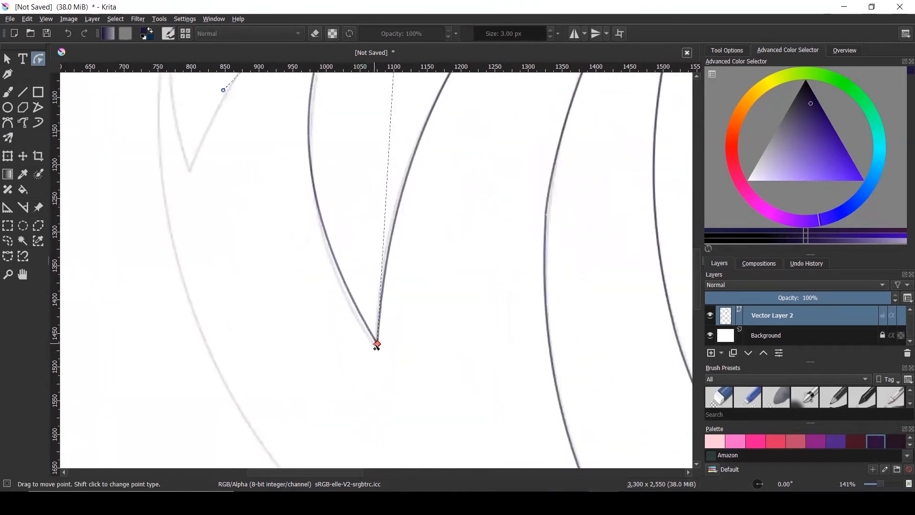
pyautogui.moveTo(378, 345); pyautogui.dragTo(378, 353)
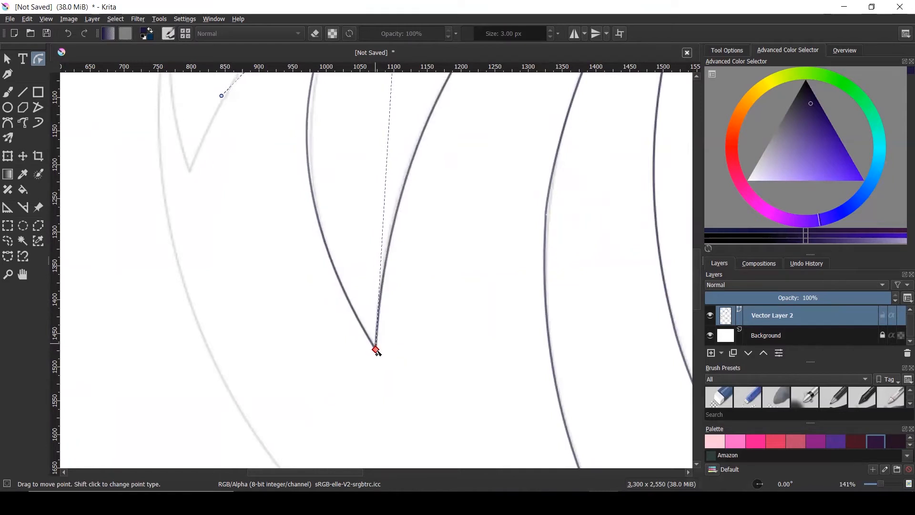
pyautogui.scroll(-1, 369, 365)
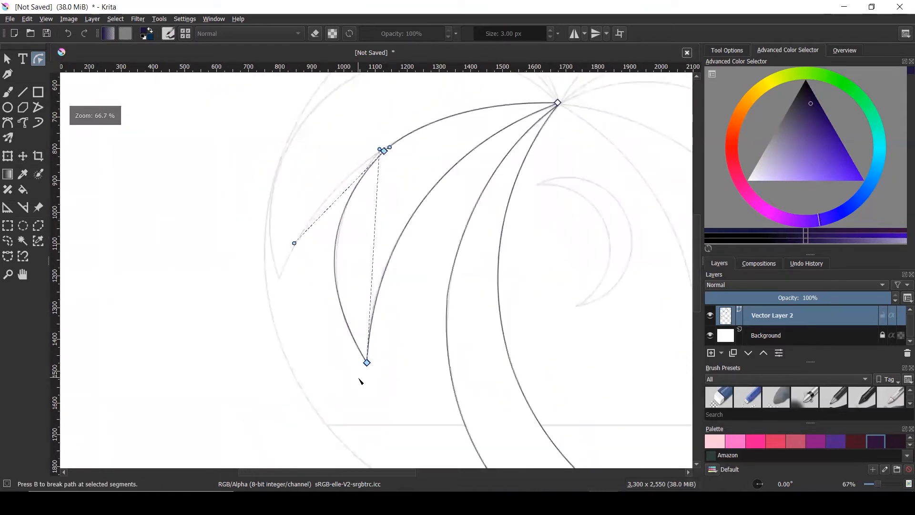
# Shift the lower-left frond's outer-edge node and adjust its curve handle to fit the reference, then deselect the node.
pyautogui.click(379, 154)
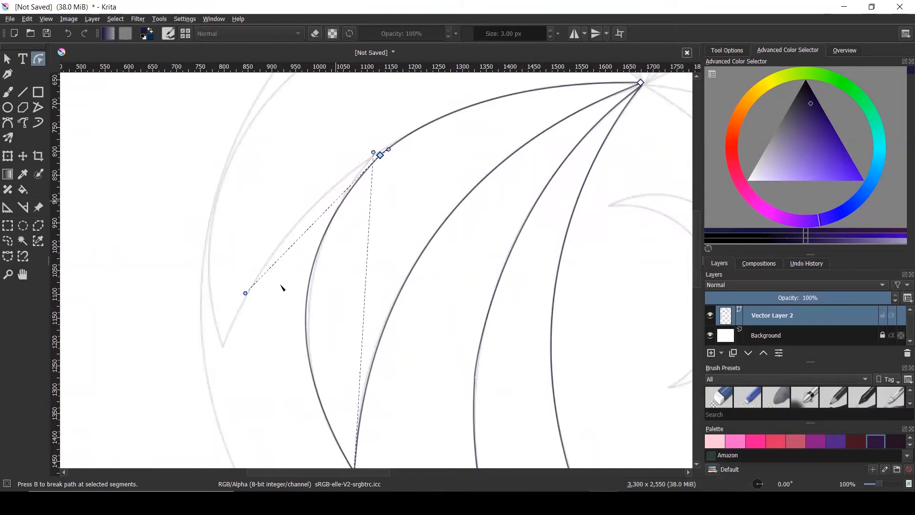
pyautogui.moveTo(245, 293); pyautogui.dragTo(247, 289)
pyautogui.scroll(2, 381, 152)
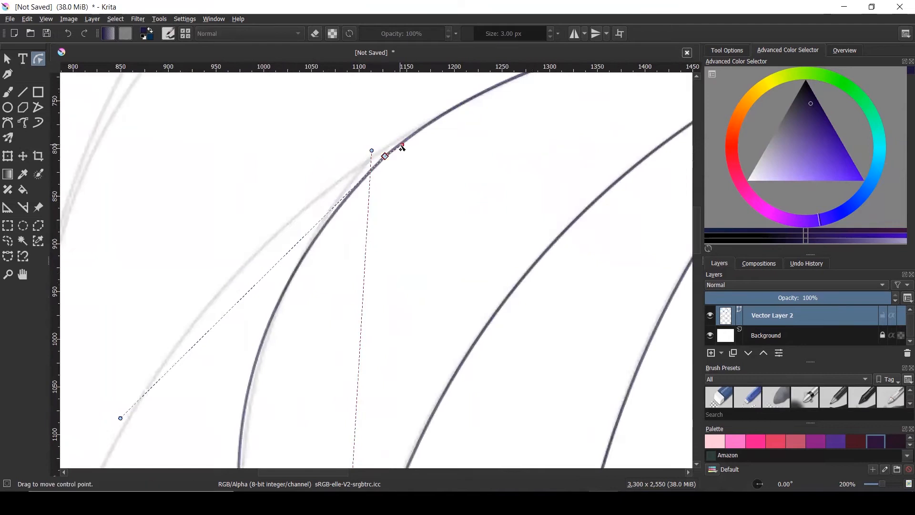
pyautogui.moveTo(385, 159); pyautogui.dragTo(380, 157)
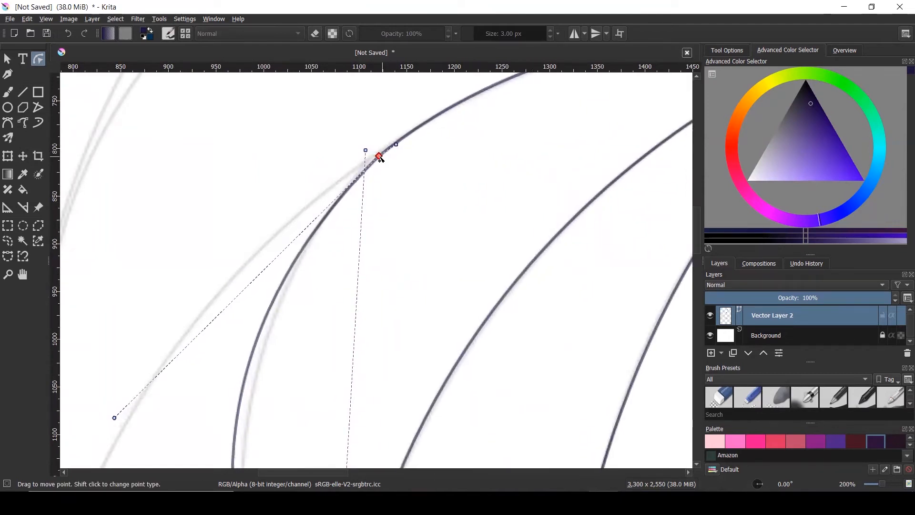
pyautogui.scroll(-1, 333, 205)
pyautogui.scroll(-1, 237, 297)
pyautogui.moveTo(234, 304)
pyautogui.mouseDown()
pyautogui.moveTo(243, 313)
pyautogui.moveTo(252, 291)
pyautogui.moveTo(243, 298)
pyautogui.mouseUp()
pyautogui.scroll(-1, 371, 175)
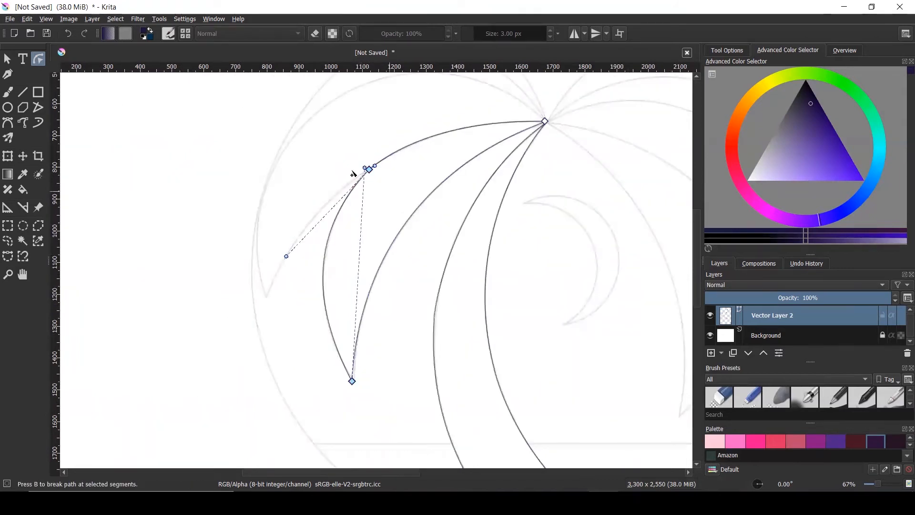
pyautogui.click(285, 160)
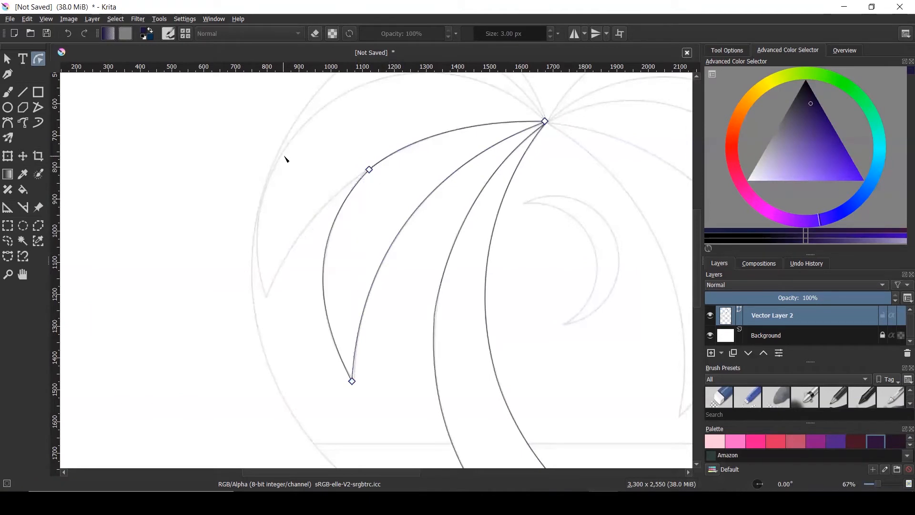
# Trace the next frond up on the left as a closed Bezier shape, from its tip over the arched upper edge to the crown and back.
pyautogui.scroll(-2, 454, 227)
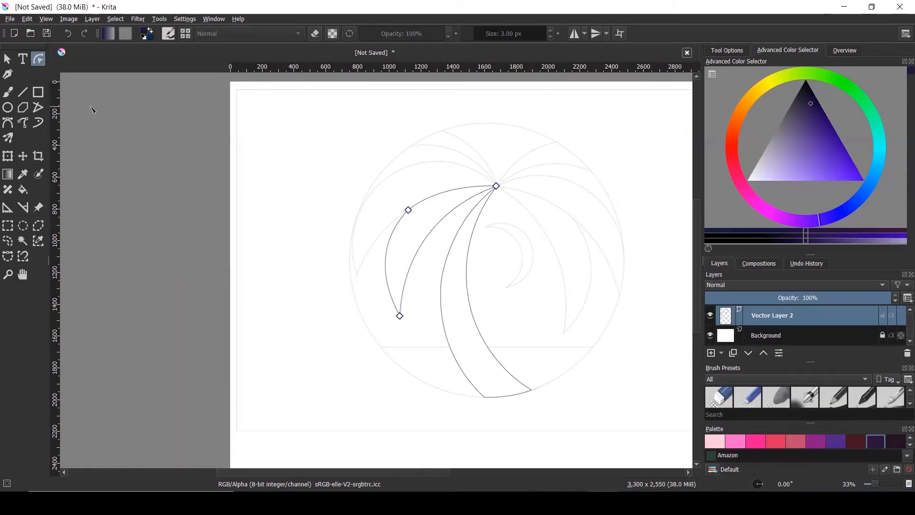
pyautogui.click(10, 126)
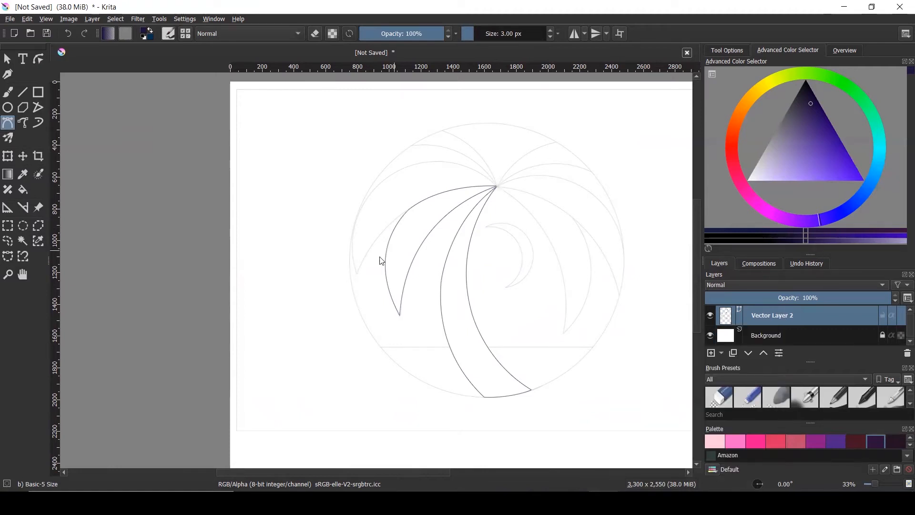
pyautogui.scroll(2, 379, 205)
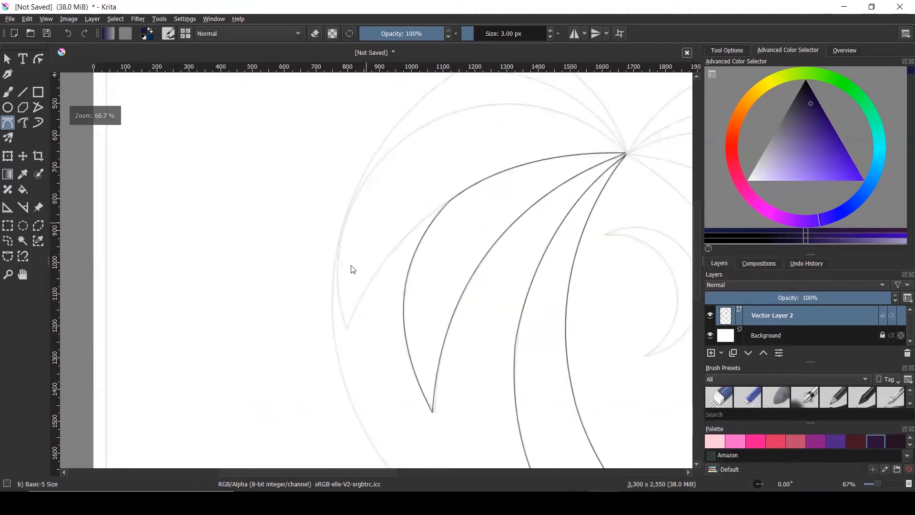
pyautogui.click(347, 328)
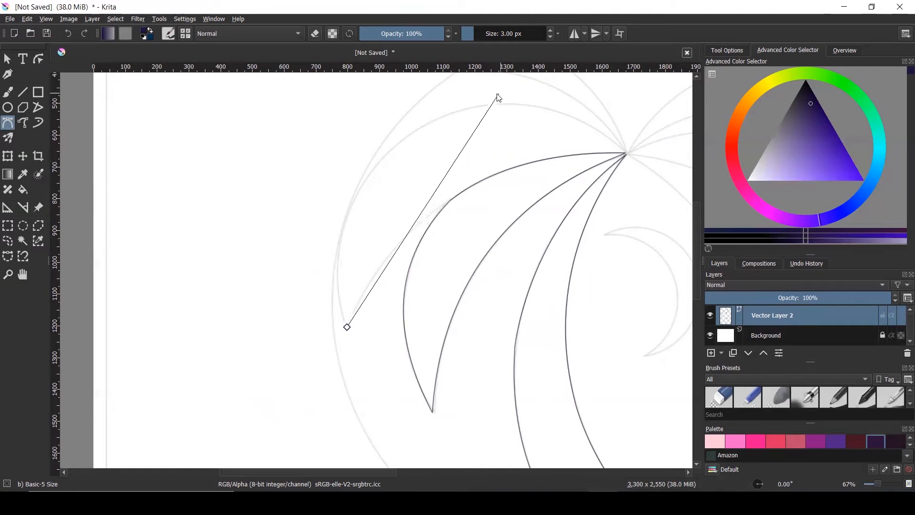
pyautogui.moveTo(624, 152); pyautogui.dragTo(593, 266)
pyautogui.hotkey('ctrl', 'z')
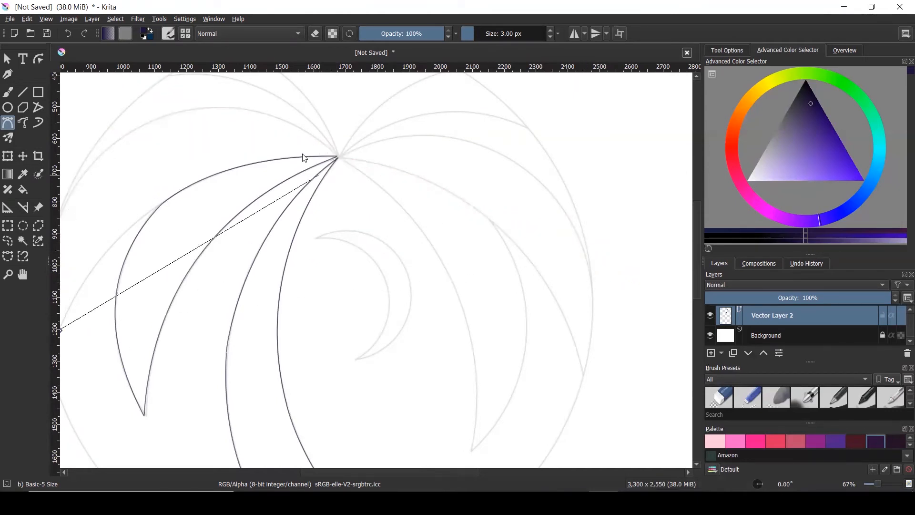
pyautogui.scroll(-1, 385, 155)
pyautogui.moveTo(202, 136); pyautogui.dragTo(292, 88)
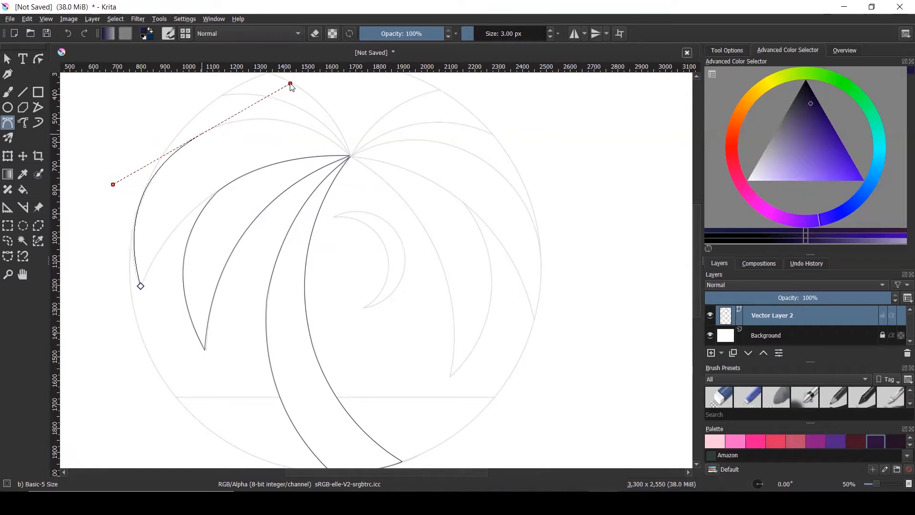
pyautogui.moveTo(282, 97); pyautogui.dragTo(206, 135)
pyautogui.moveTo(351, 157)
pyautogui.mouseDown()
pyautogui.moveTo(406, 223)
pyautogui.moveTo(425, 224)
pyautogui.moveTo(380, 198)
pyautogui.moveTo(351, 158)
pyautogui.mouseUp()
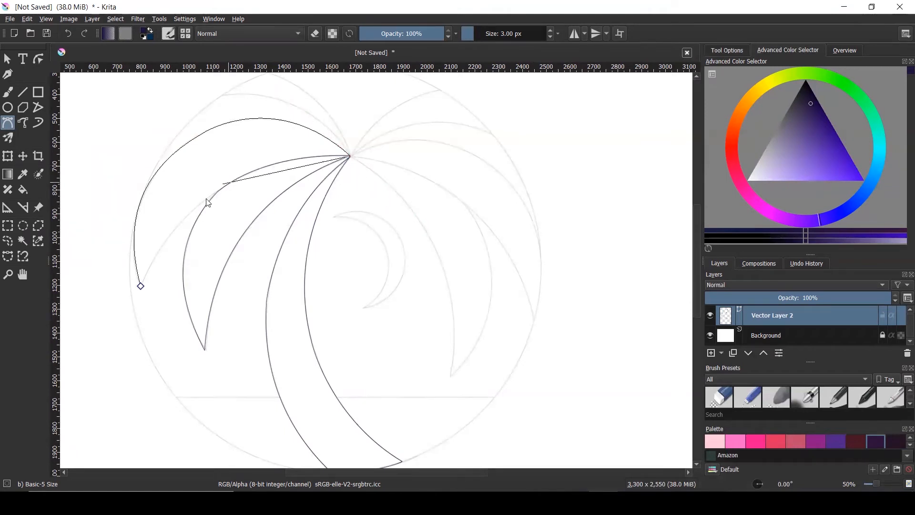
pyautogui.moveTo(141, 287)
pyautogui.mouseDown()
pyautogui.moveTo(135, 366)
pyautogui.moveTo(71, 442)
pyautogui.moveTo(159, 298)
pyautogui.moveTo(141, 287)
pyautogui.mouseUp()
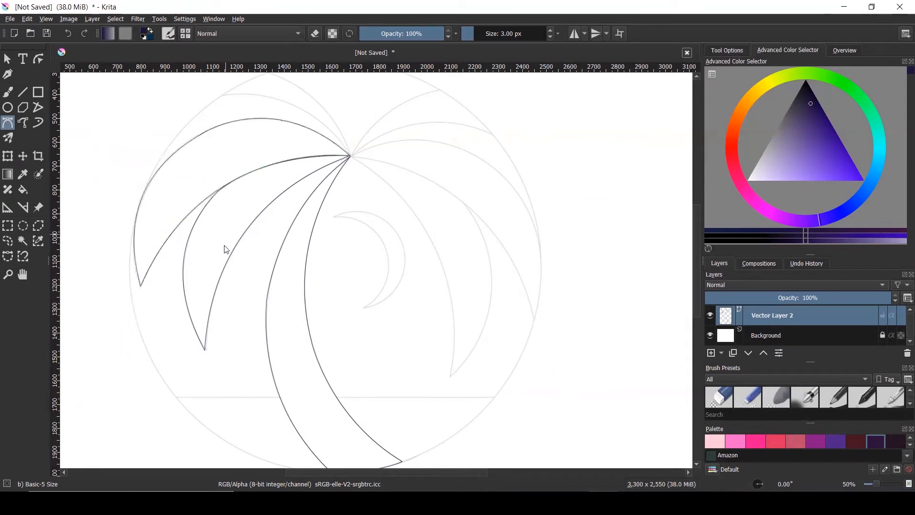
# Trace the upper-left frond as a closed Bezier shape, from its lower point on the circle to the crown, then the upper circle point and back.
pyautogui.scroll(-1, 257, 257)
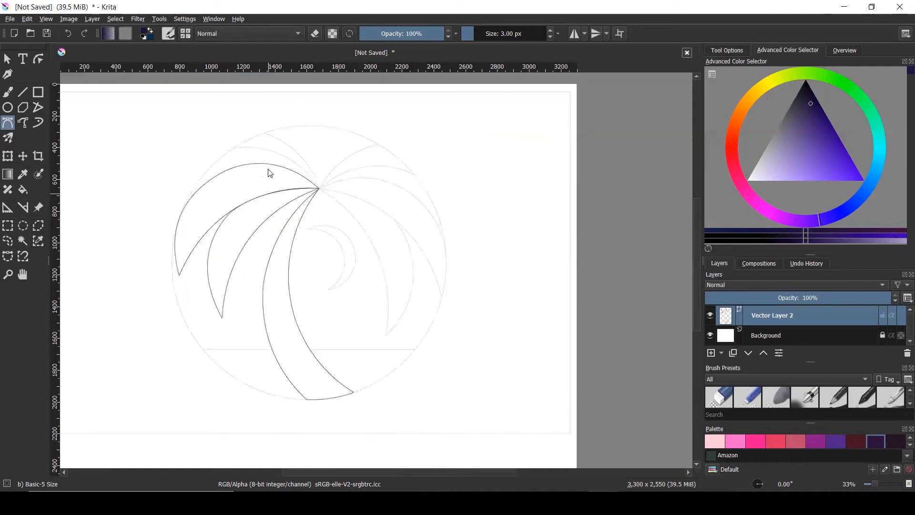
pyautogui.scroll(1, 246, 142)
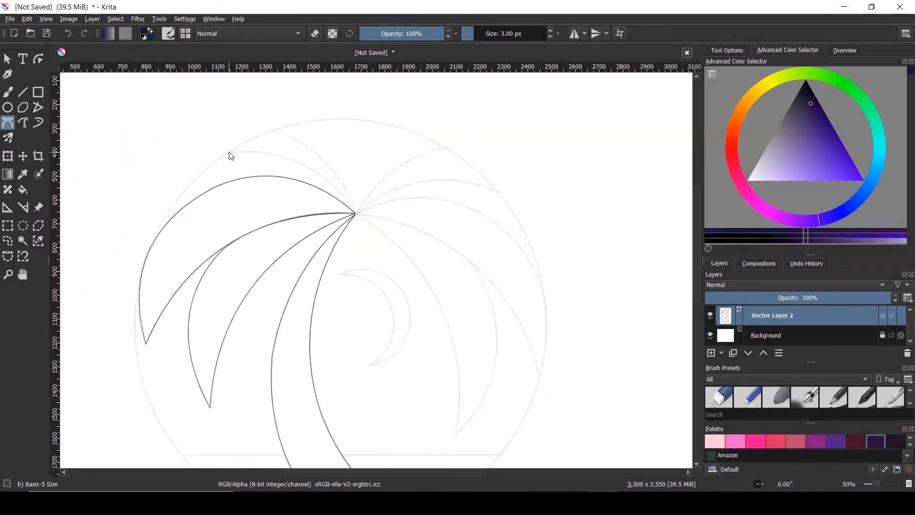
pyautogui.click(229, 153)
pyautogui.moveTo(357, 214)
pyautogui.mouseDown()
pyautogui.moveTo(342, 255)
pyautogui.moveTo(405, 288)
pyautogui.moveTo(367, 227)
pyautogui.mouseUp()
pyautogui.moveTo(358, 218); pyautogui.dragTo(355, 215)
pyautogui.moveTo(274, 132); pyautogui.dragTo(207, 120)
pyautogui.moveTo(273, 130); pyautogui.dragTo(203, 110)
pyautogui.moveTo(273, 134); pyautogui.dragTo(273, 134)
pyautogui.scroll(2, 231, 151)
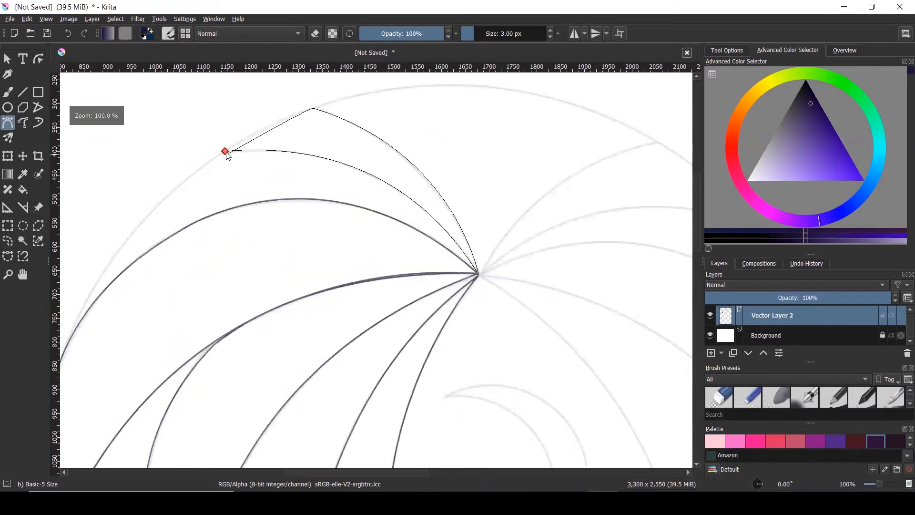
pyautogui.moveTo(225, 152)
pyautogui.mouseDown()
pyautogui.moveTo(187, 176)
pyautogui.moveTo(224, 150)
pyautogui.mouseUp()
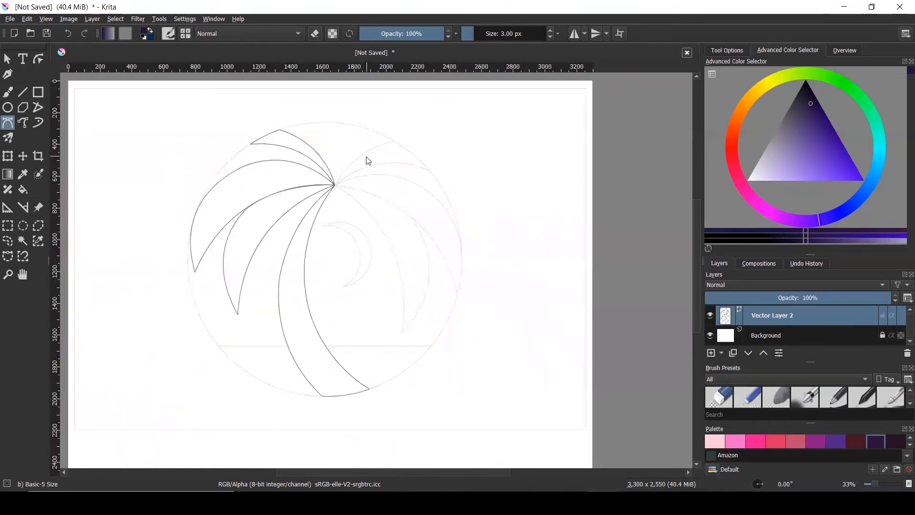
# Trace the uppermost right frond as a closed Bezier shape, from its upper circle point to the crown, out to the lower circle point and back.
pyautogui.scroll(1, 368, 157)
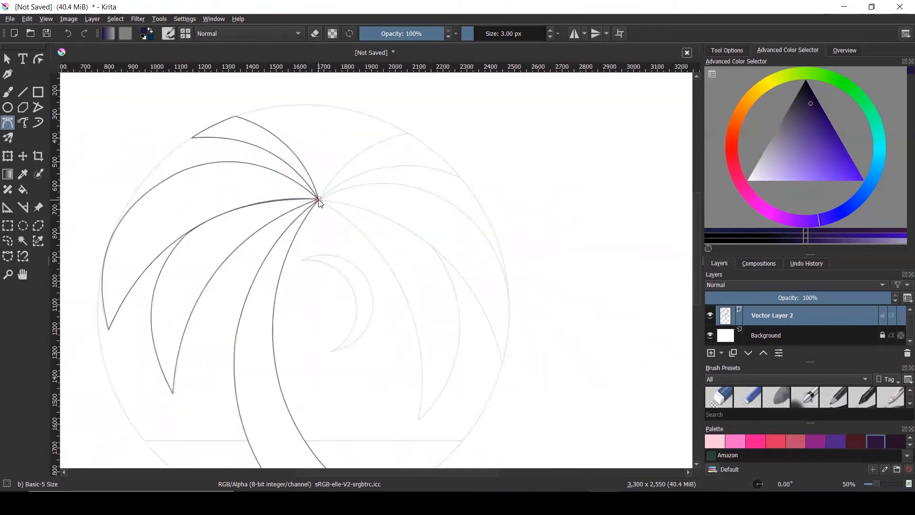
pyautogui.click(409, 137)
pyautogui.moveTo(320, 201); pyautogui.dragTo(285, 256)
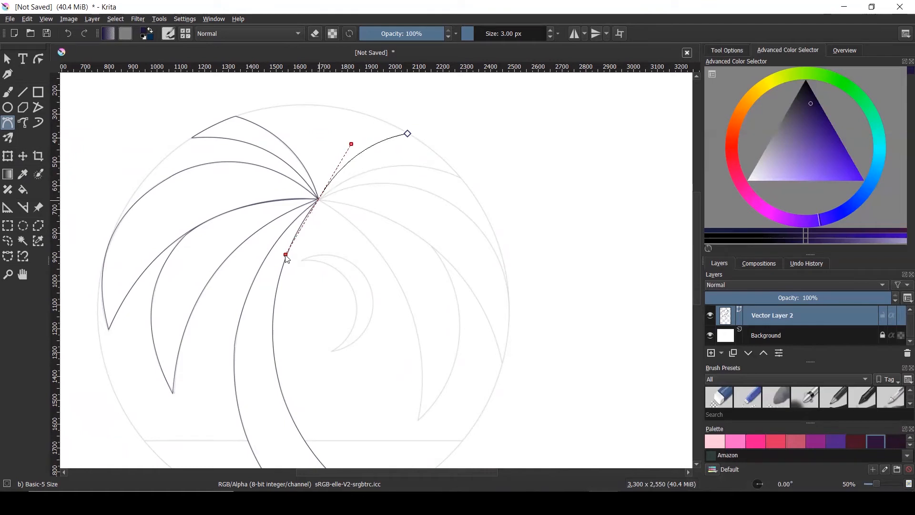
pyautogui.click(319, 201)
pyautogui.moveTo(458, 178); pyautogui.dragTo(408, 135)
pyautogui.scroll(1, 407, 134)
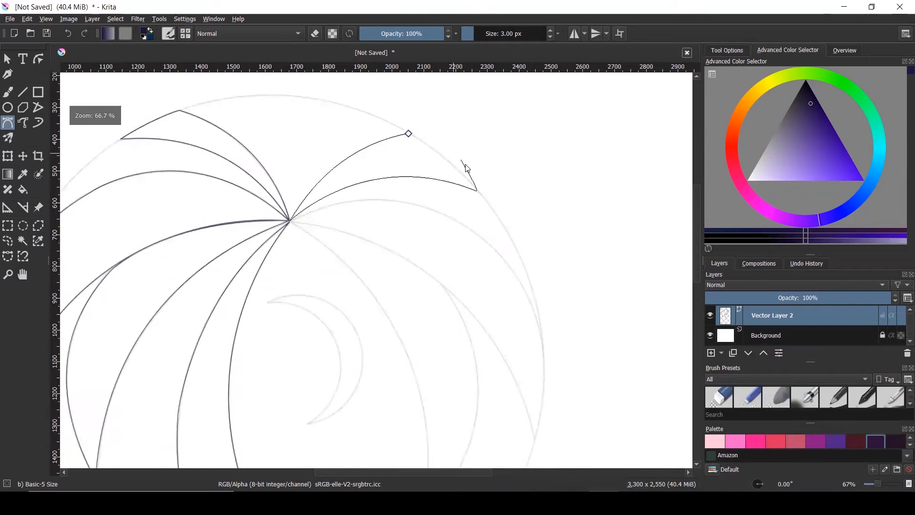
pyautogui.scroll(2, 481, 193)
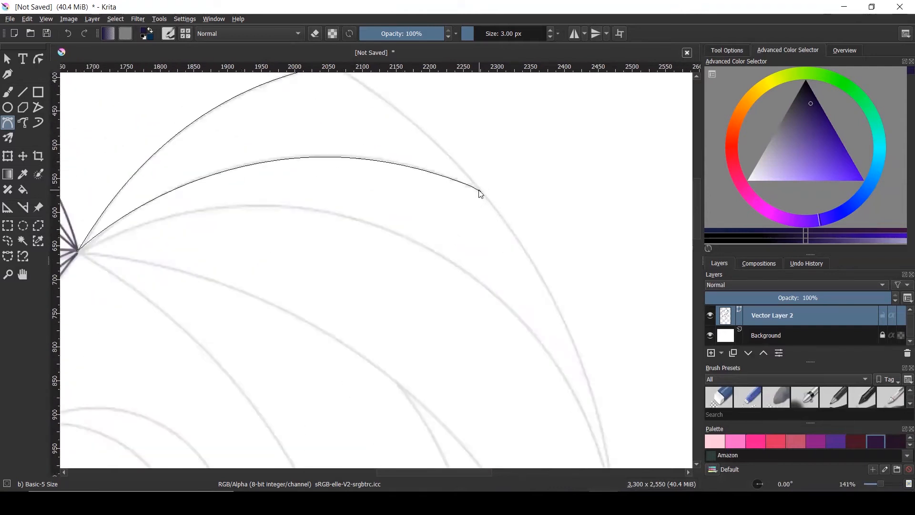
pyautogui.scroll(-2, 472, 174)
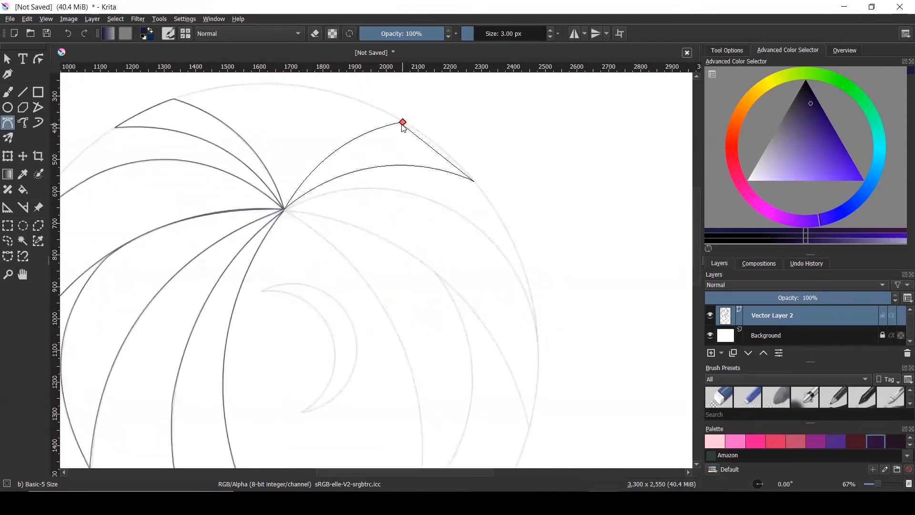
pyautogui.moveTo(403, 123); pyautogui.dragTo(351, 91)
pyautogui.moveTo(350, 91); pyautogui.dragTo(388, 113)
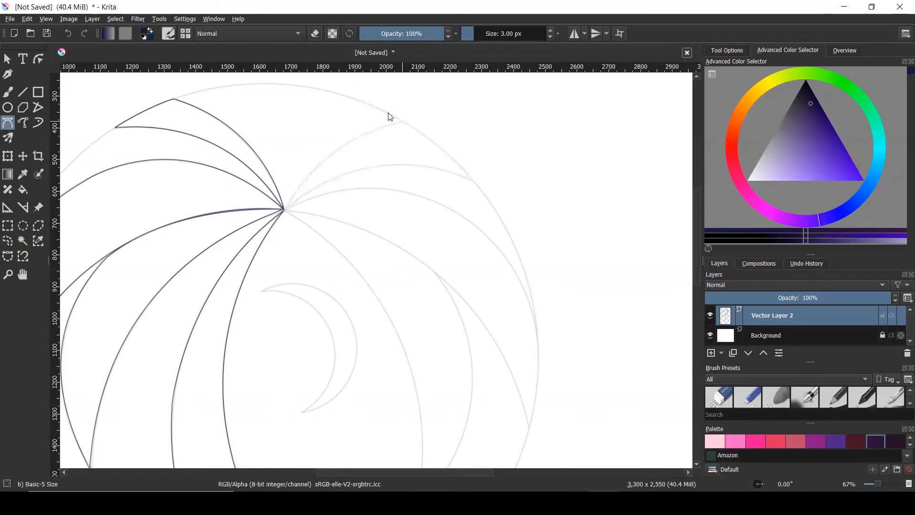
# Draw a closed five-node Bezier practice shape in the blank area to the right of the palm.
pyautogui.scroll(-1, 387, 150)
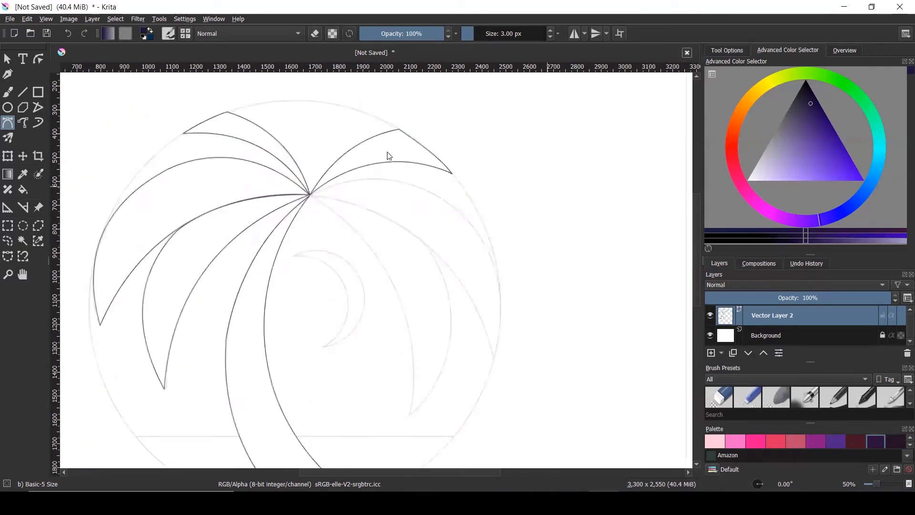
pyautogui.click(559, 153)
pyautogui.click(558, 312)
pyautogui.click(652, 289)
pyautogui.click(645, 144)
pyautogui.click(579, 115)
pyautogui.click(559, 152)
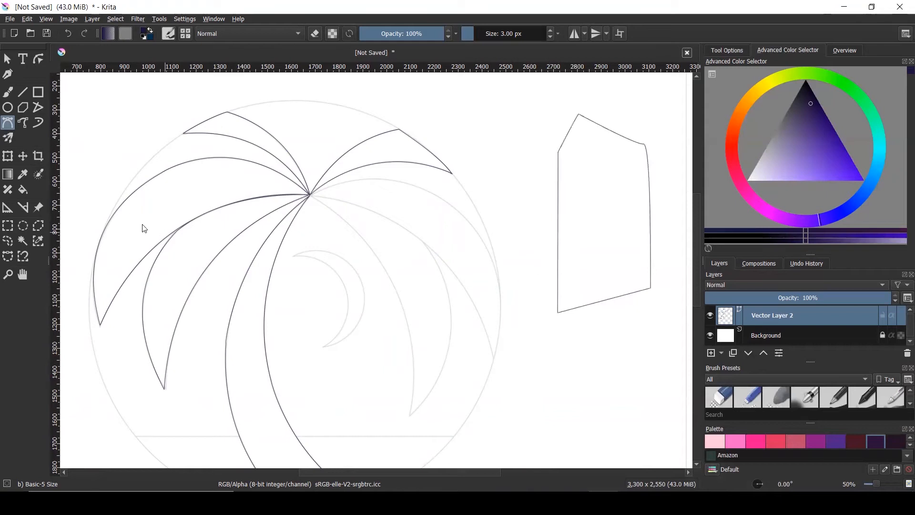
# Bend the sides of the five-node practice shape into curves by pulling its segments with the Edit Shapes tool.
pyautogui.moveTo(45, 65); pyautogui.dragTo(55, 79)
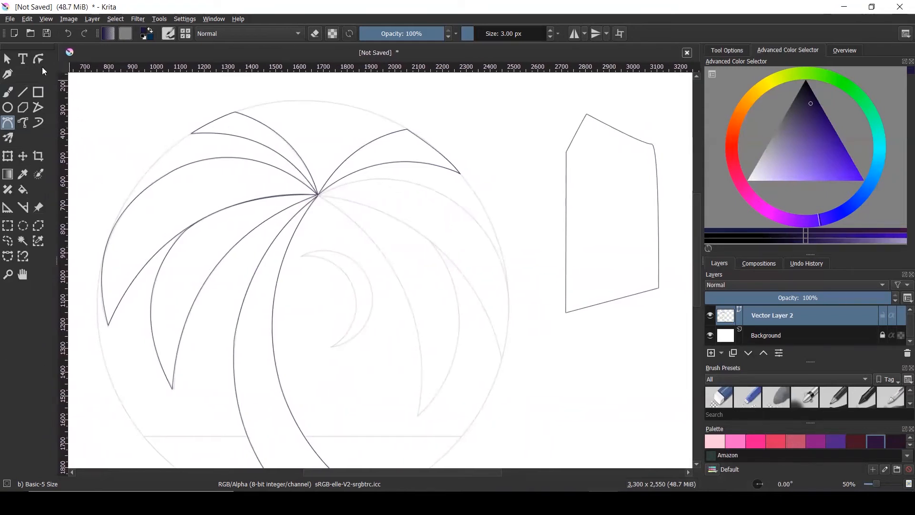
pyautogui.click(567, 222)
pyautogui.moveTo(567, 239); pyautogui.dragTo(521, 241)
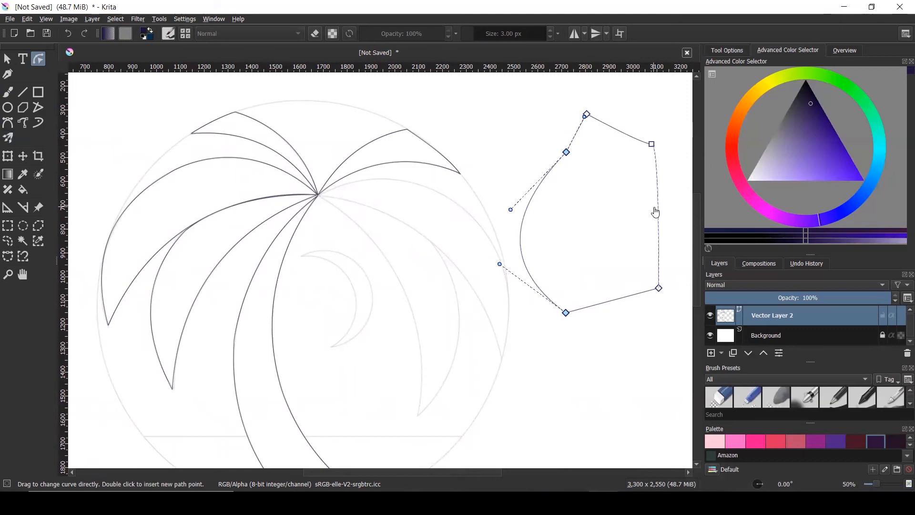
pyautogui.moveTo(644, 220); pyautogui.dragTo(616, 224)
pyautogui.moveTo(610, 302); pyautogui.dragTo(598, 345)
pyautogui.moveTo(579, 137); pyautogui.dragTo(547, 117)
pyautogui.moveTo(615, 109); pyautogui.dragTo(613, 137)
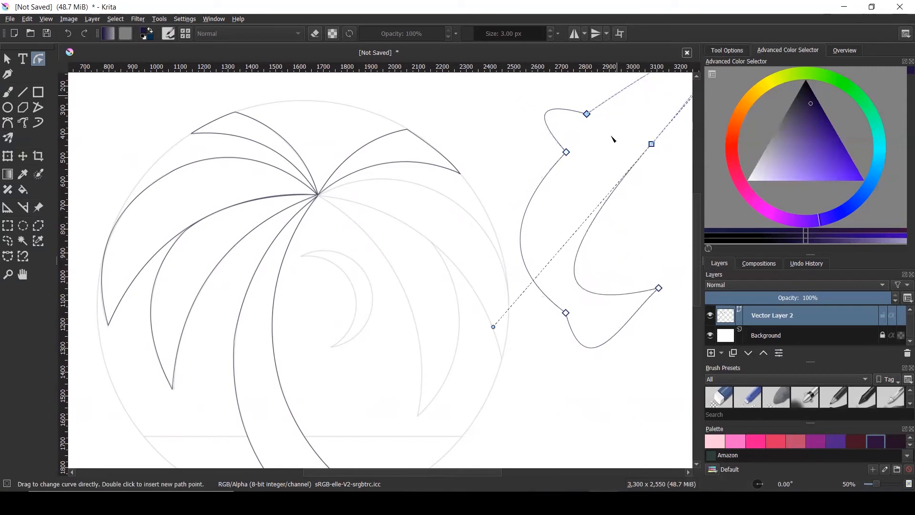
# Shift the practice shape towards the palm, then delete it.
pyautogui.scroll(-1, 553, 238)
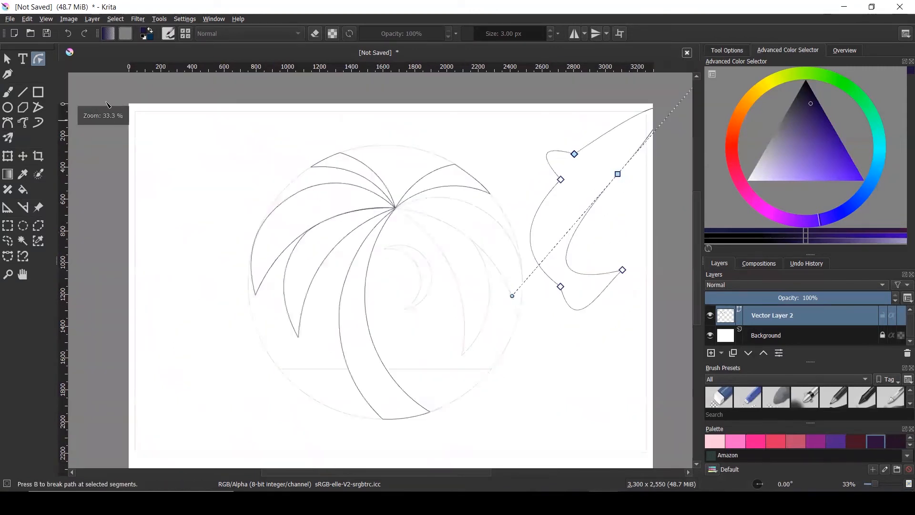
pyautogui.click(8, 59)
pyautogui.moveTo(559, 247); pyautogui.dragTo(536, 275)
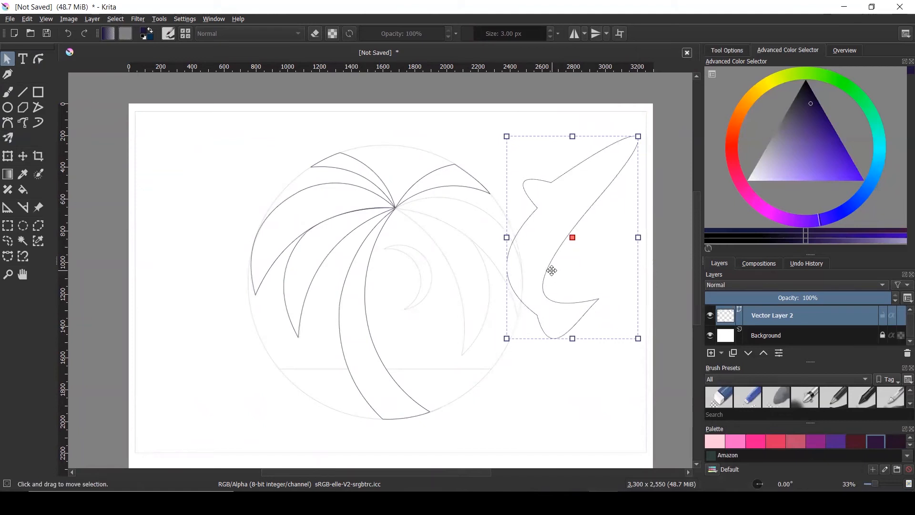
pyautogui.press('Delete')
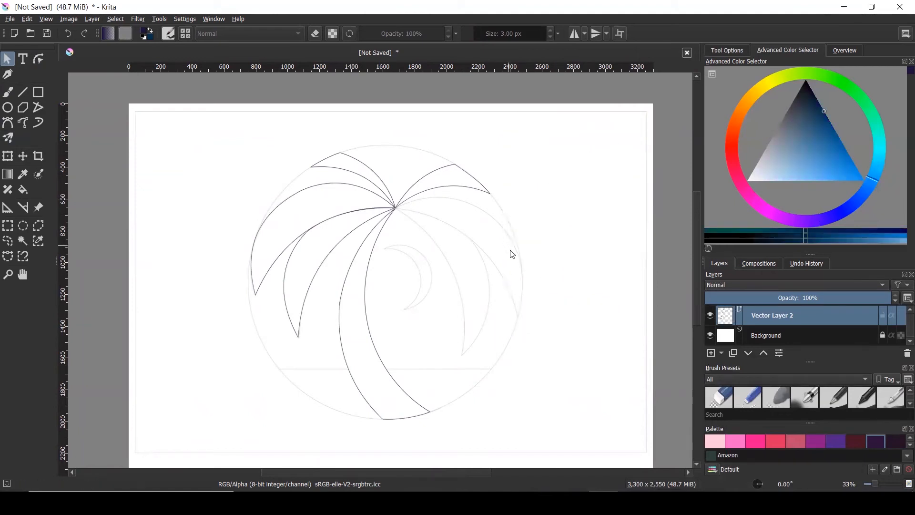
# Trace the large right frond as a closed Bezier shape, from the crown over its arched upper edge to the tip on the circle and back.
pyautogui.scroll(1, 519, 260)
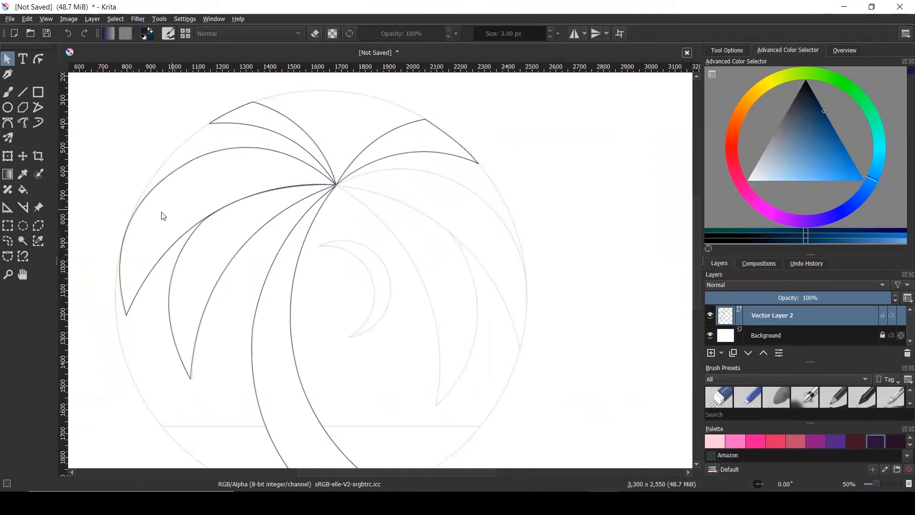
pyautogui.click(8, 123)
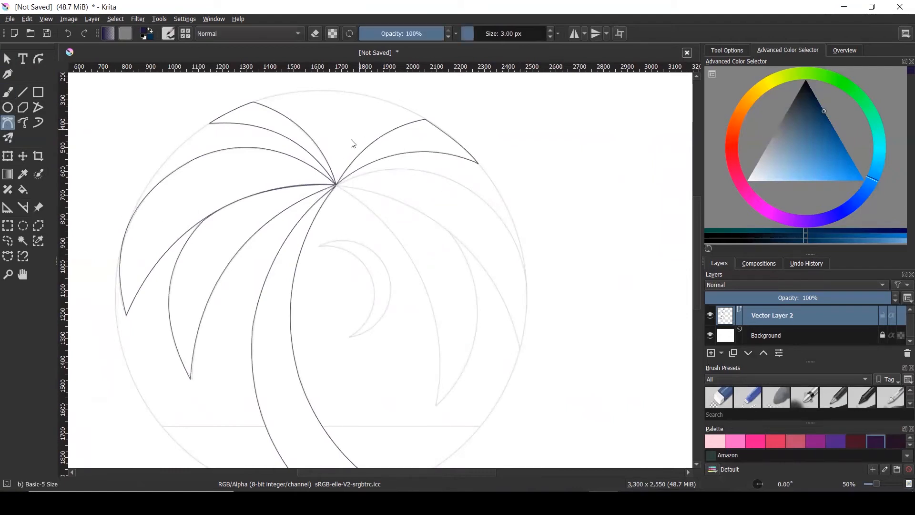
pyautogui.click(337, 185)
pyautogui.moveTo(476, 193); pyautogui.dragTo(538, 237)
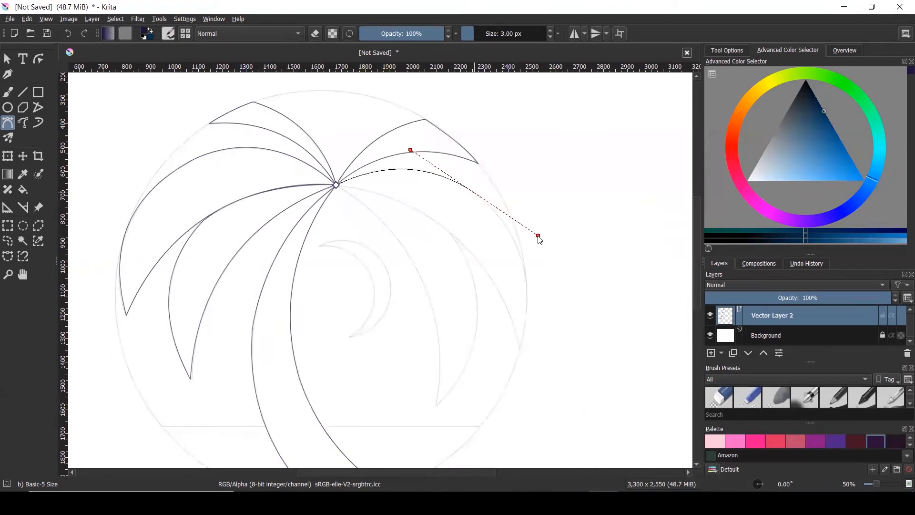
pyautogui.moveTo(538, 237); pyautogui.dragTo(481, 202)
pyautogui.moveTo(520, 353)
pyautogui.mouseDown()
pyautogui.moveTo(480, 436)
pyautogui.moveTo(531, 375)
pyautogui.moveTo(520, 351)
pyautogui.mouseUp()
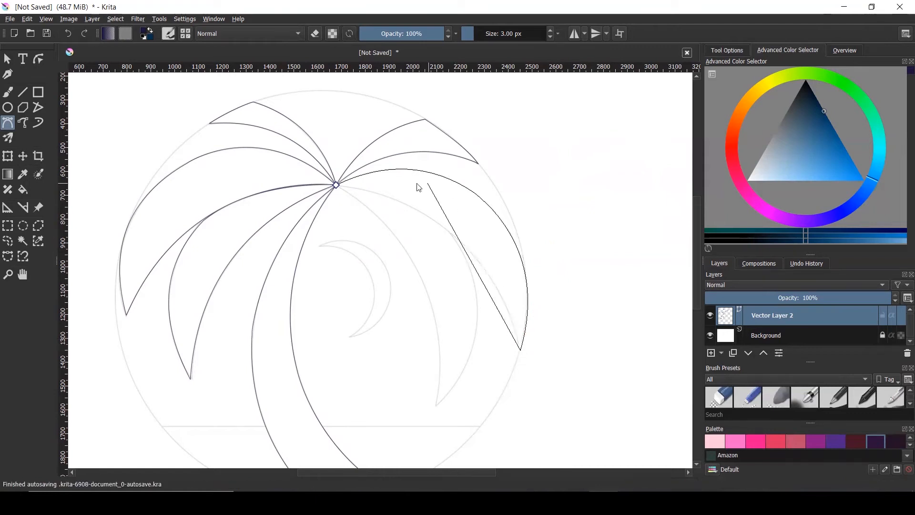
pyautogui.moveTo(337, 185); pyautogui.dragTo(175, 166)
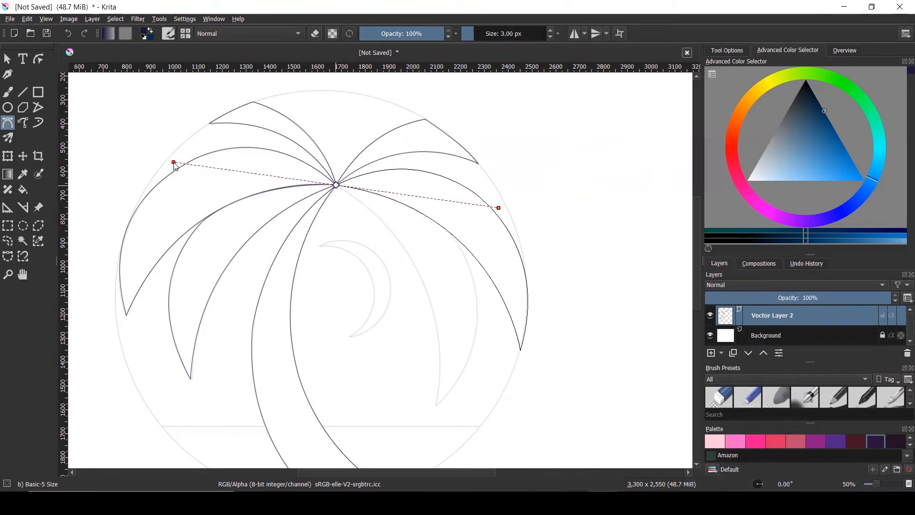
pyautogui.moveTo(175, 163); pyautogui.dragTo(336, 181)
pyautogui.doubleClick(336, 185)
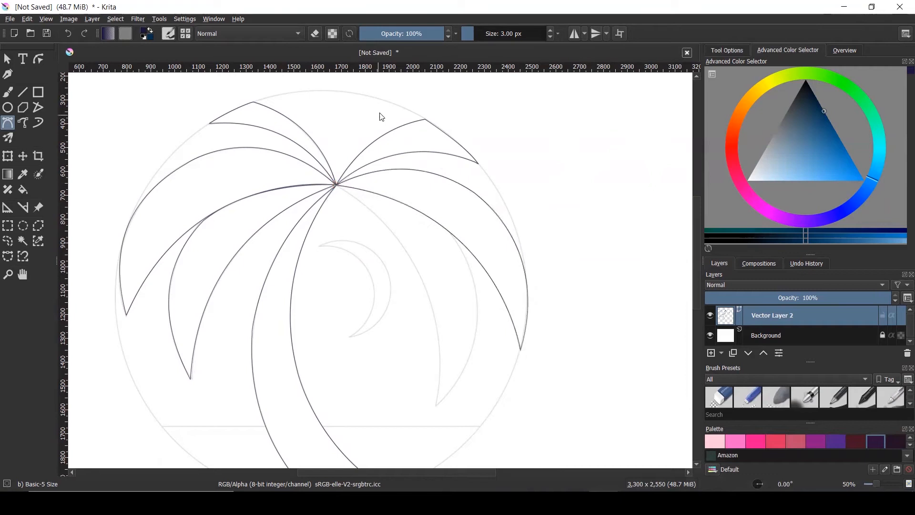
# Trace the lower-right frond as a closed Bezier shape, from the crown along its outer edge to the pointed tip and back to the crown.
pyautogui.scroll(-1, 380, 116)
pyautogui.scroll(1, 315, 98)
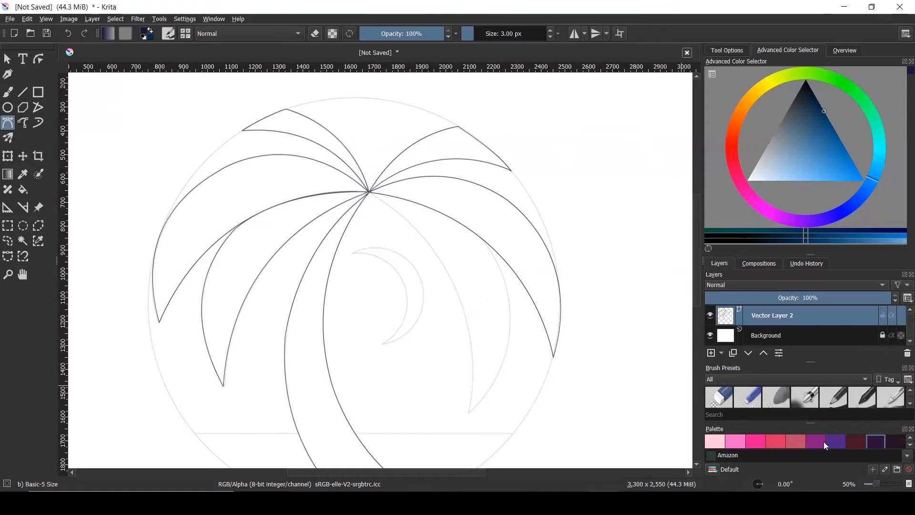
pyautogui.scroll(1, 577, 247)
pyautogui.scroll(-1, 578, 272)
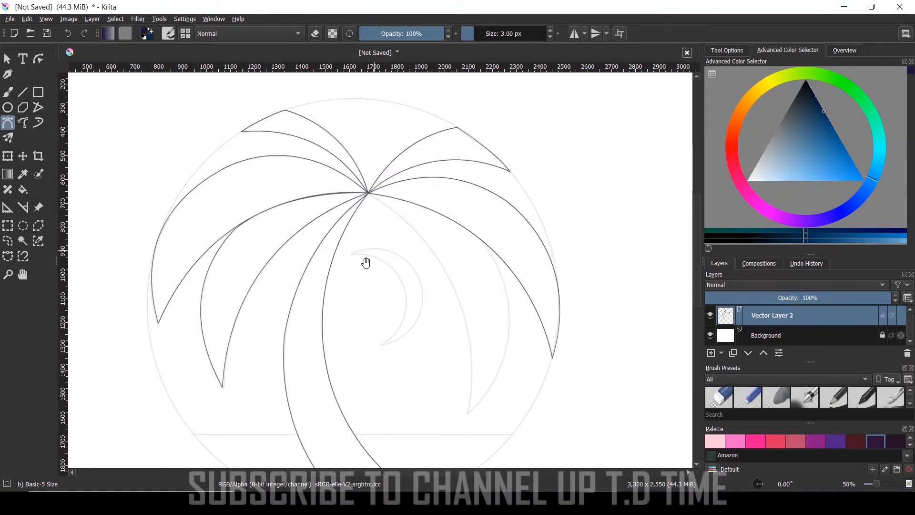
pyautogui.moveTo(370, 309); pyautogui.dragTo(395, 206)
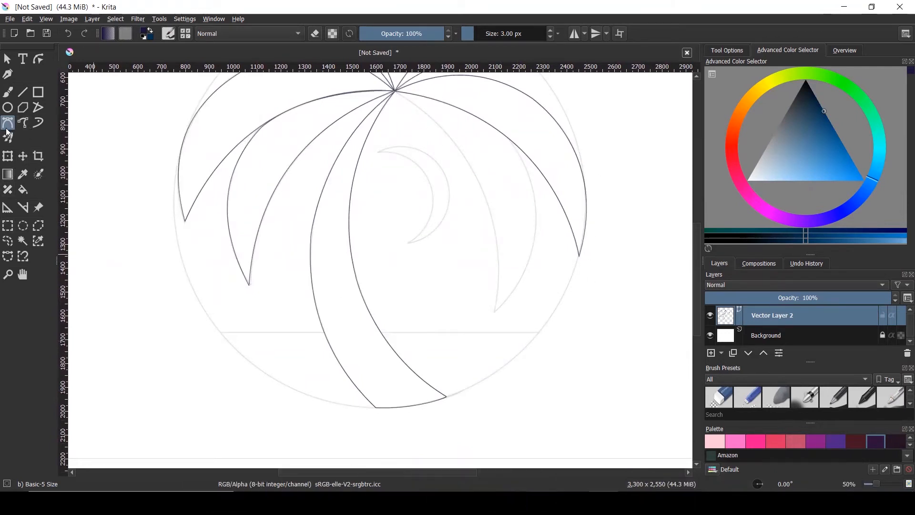
pyautogui.click(396, 91)
pyautogui.moveTo(535, 199); pyautogui.dragTo(555, 234)
pyautogui.moveTo(495, 313); pyautogui.dragTo(444, 362)
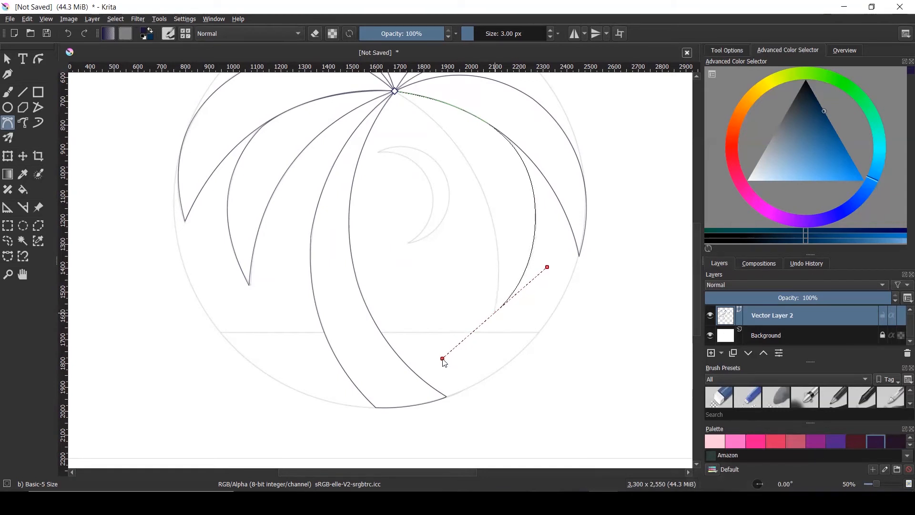
pyautogui.moveTo(445, 362); pyautogui.dragTo(505, 322)
pyautogui.moveTo(386, 95); pyautogui.dragTo(264, 156)
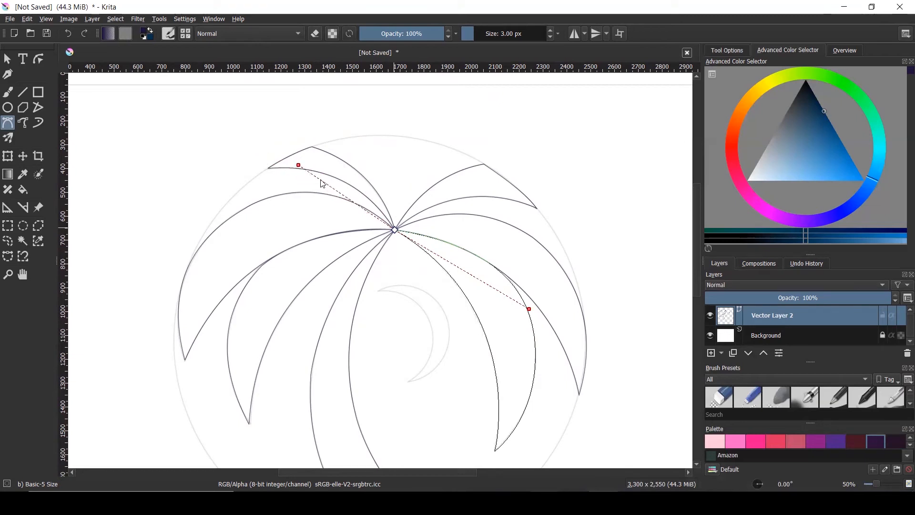
pyautogui.click(393, 232)
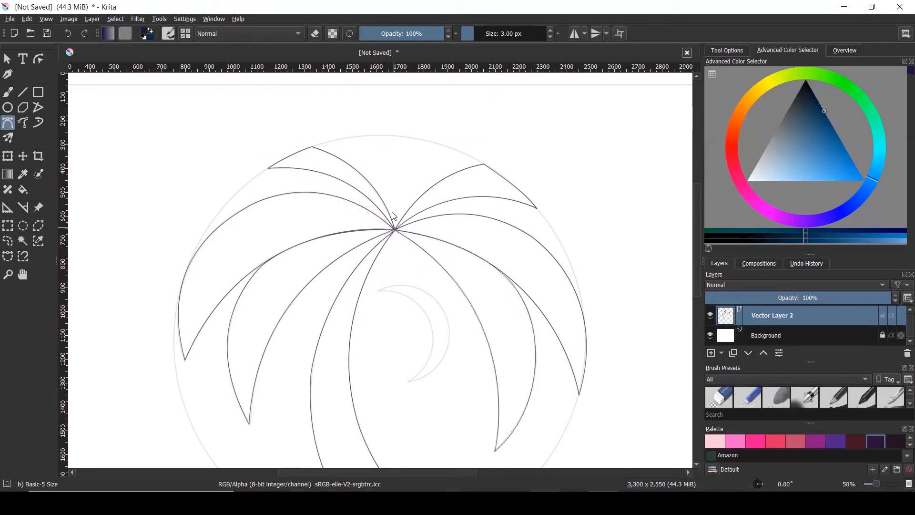
# Trace the crescent moon's outer arc with the Bezier Curve tool, from its upper tip through a mid-arc node to its lower tip.
pyautogui.scroll(-2, 400, 184)
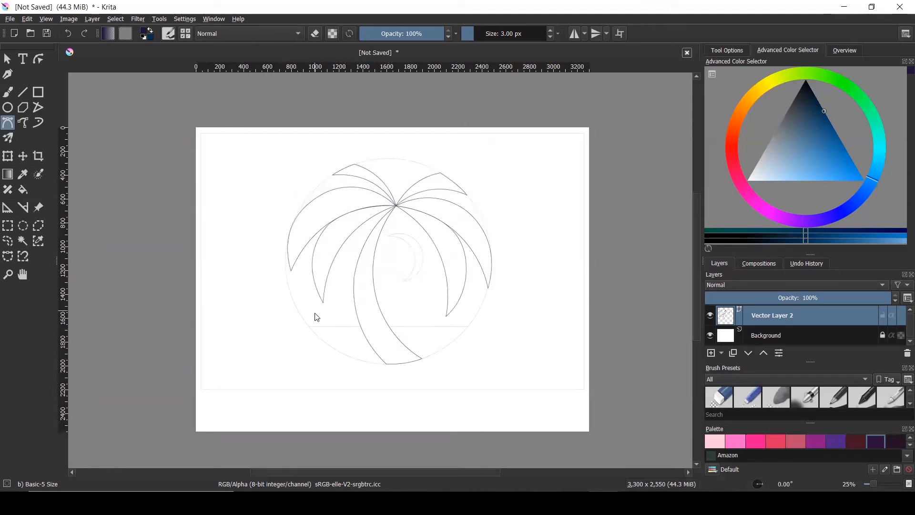
pyautogui.scroll(1, 398, 247)
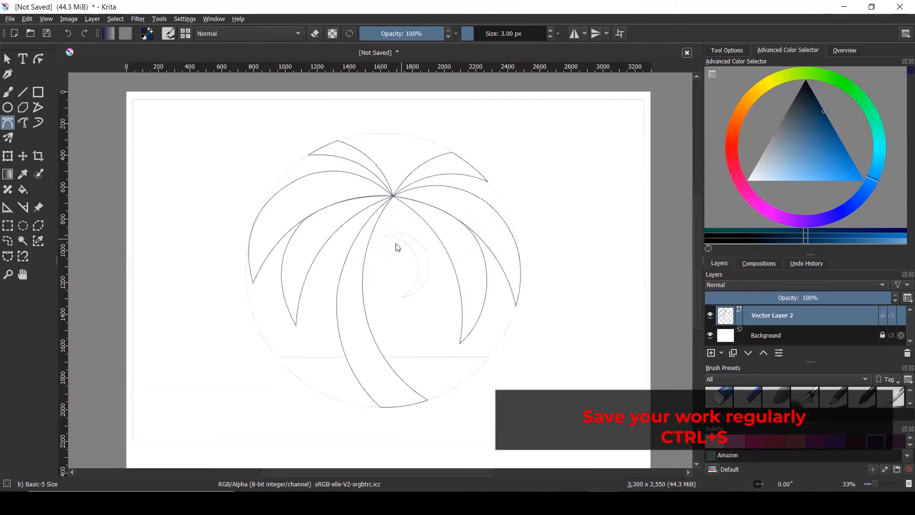
pyautogui.scroll(2, 397, 247)
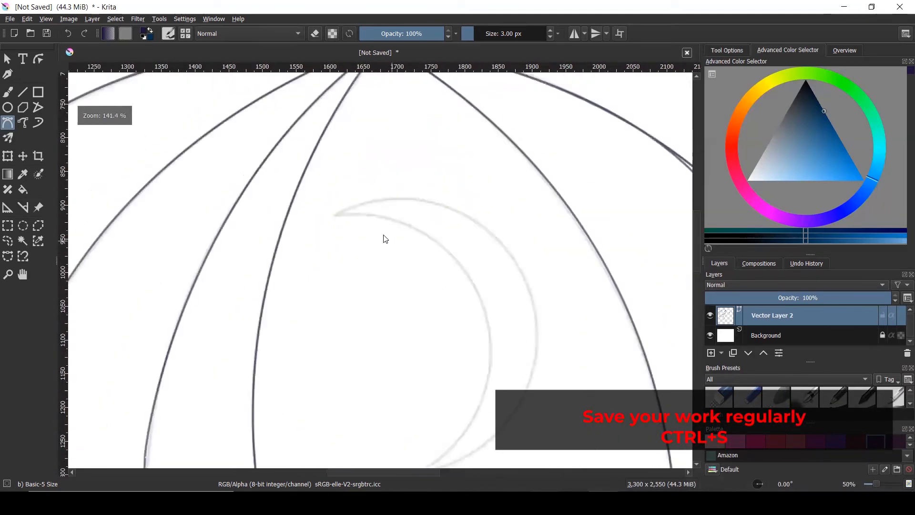
pyautogui.click(357, 197)
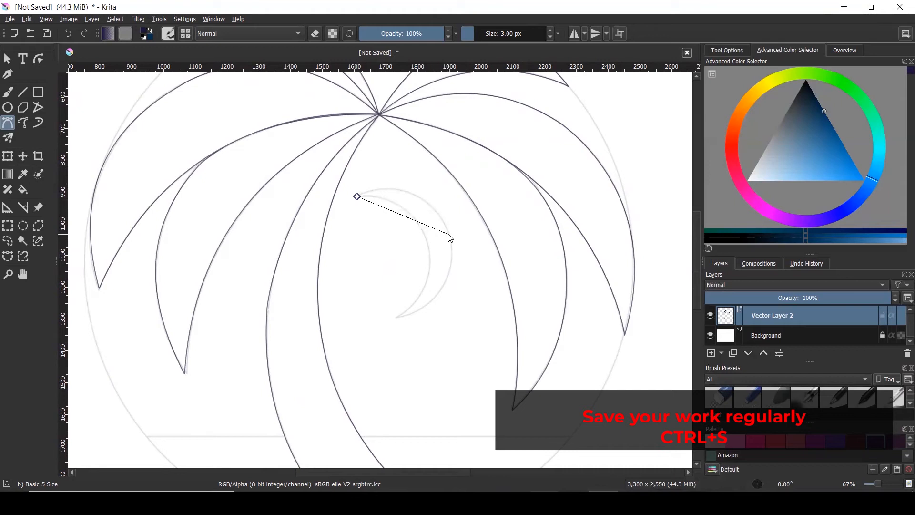
pyautogui.moveTo(461, 277); pyautogui.dragTo(475, 298)
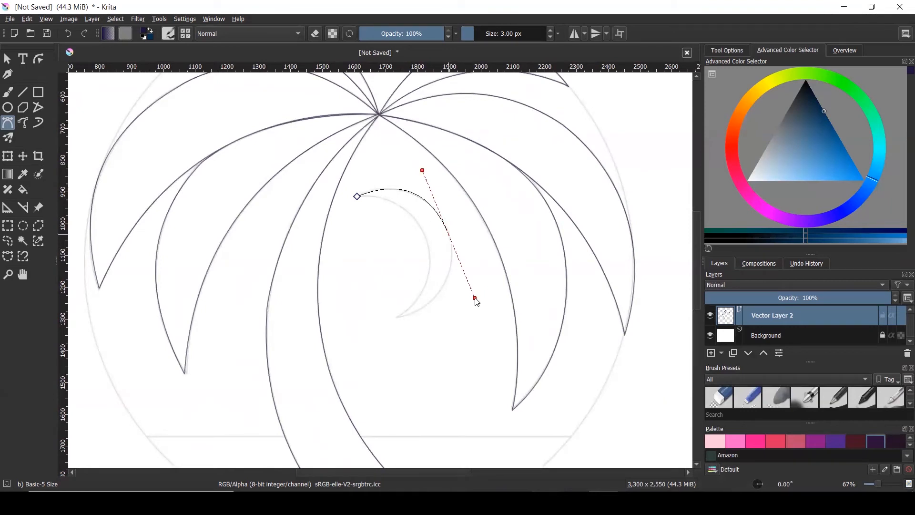
pyautogui.moveTo(475, 299); pyautogui.dragTo(475, 299)
pyautogui.hotkey('ctrl', 'z')
pyautogui.moveTo(449, 232); pyautogui.dragTo(459, 256)
pyautogui.moveTo(399, 317)
pyautogui.mouseDown()
pyautogui.moveTo(346, 324)
pyautogui.moveTo(393, 312)
pyautogui.moveTo(394, 321)
pyautogui.mouseUp()
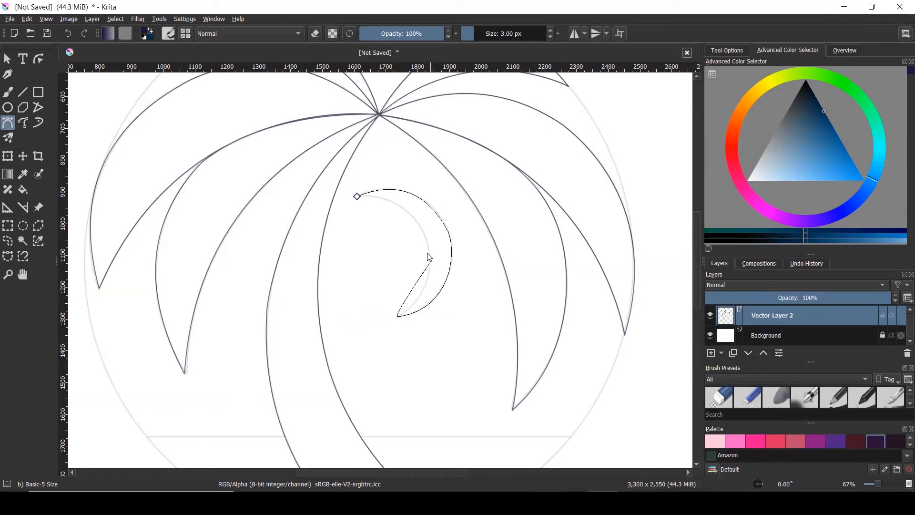
# Trace the crescent's inner arc from the lower tip back to the upper tip, closing the moon shape.
pyautogui.scroll(1, 395, 321)
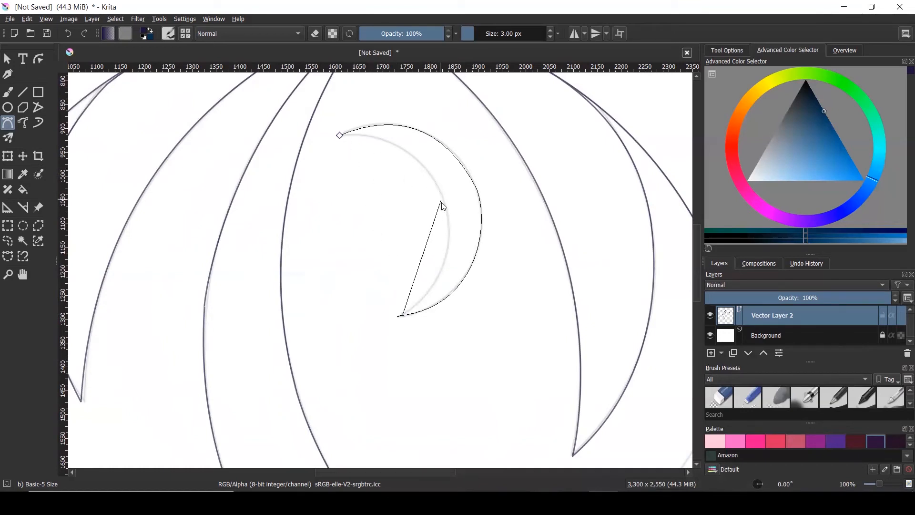
pyautogui.moveTo(446, 210)
pyautogui.mouseDown()
pyautogui.moveTo(412, 173)
pyautogui.moveTo(436, 120)
pyautogui.moveTo(421, 115)
pyautogui.moveTo(419, 151)
pyautogui.moveTo(429, 150)
pyautogui.moveTo(450, 220)
pyautogui.moveTo(445, 205)
pyautogui.mouseUp()
pyautogui.moveTo(442, 194); pyautogui.dragTo(252, 140)
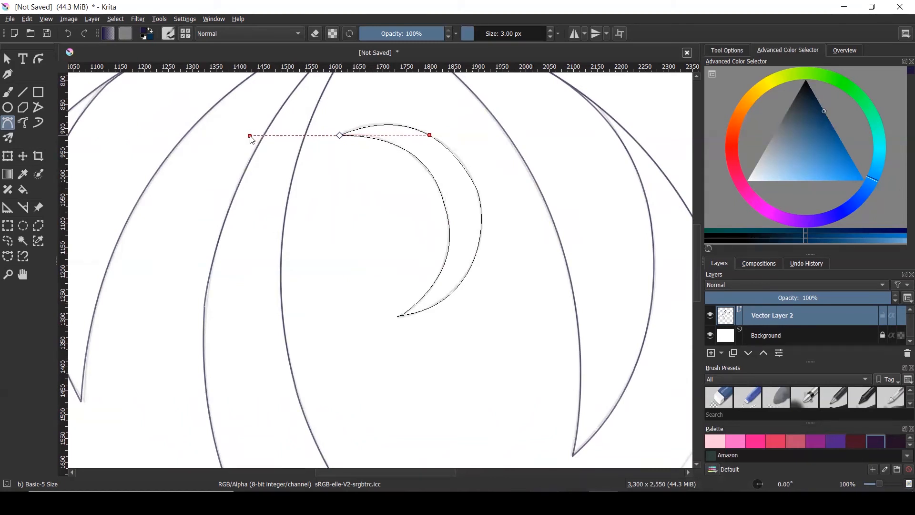
pyautogui.moveTo(252, 140); pyautogui.dragTo(249, 139)
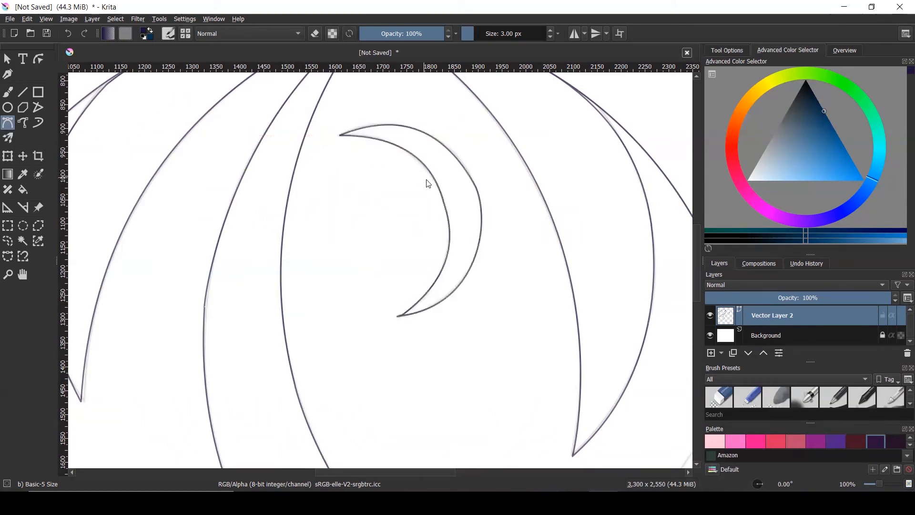
# Trace the water area as a closed Bezier shape, with a straight horizon line across the circle and its lower arc back to the start.
pyautogui.scroll(-3, 427, 184)
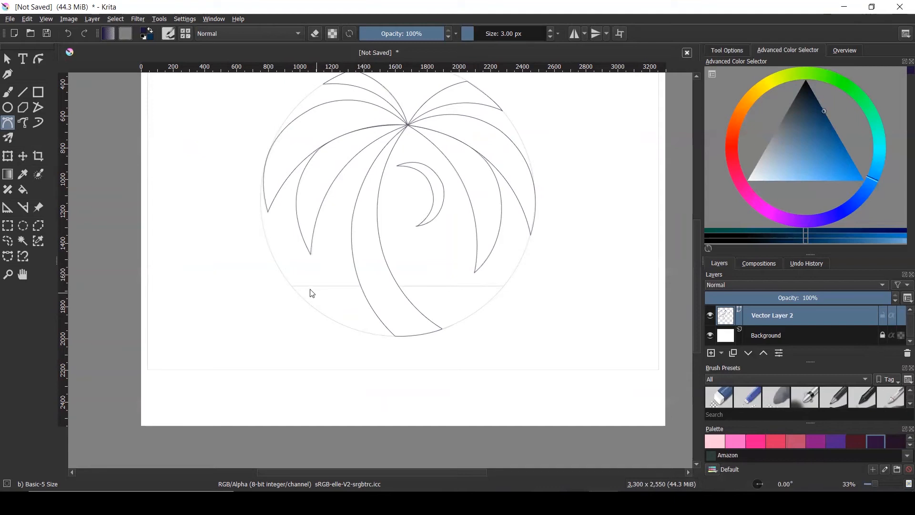
pyautogui.click(292, 286)
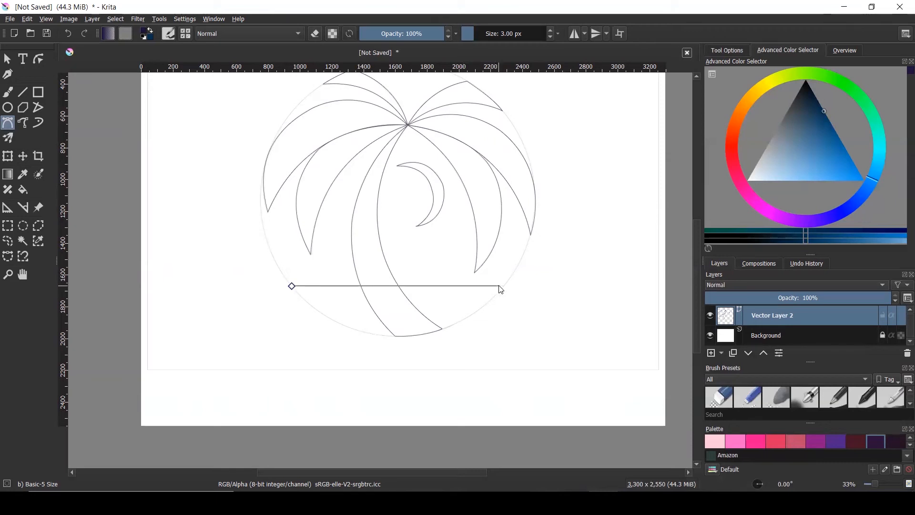
pyautogui.scroll(3, 501, 290)
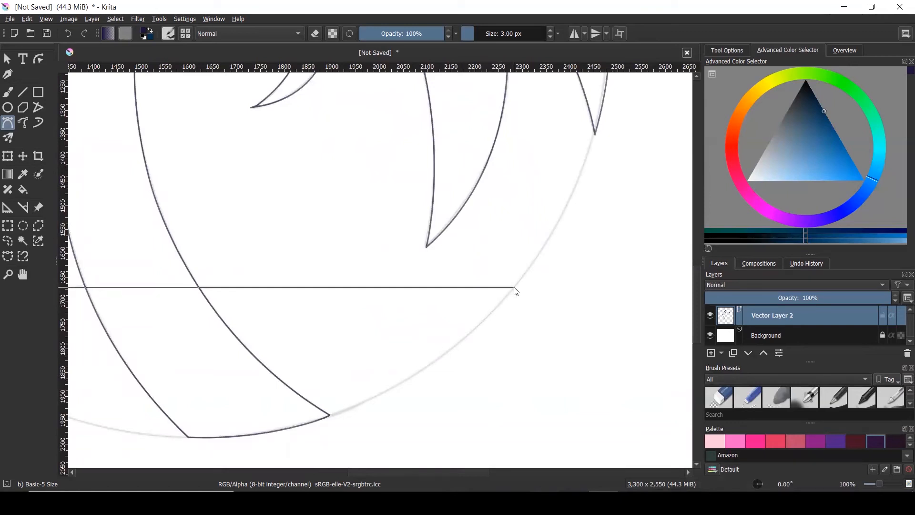
pyautogui.click(515, 288)
pyautogui.scroll(-4, 551, 274)
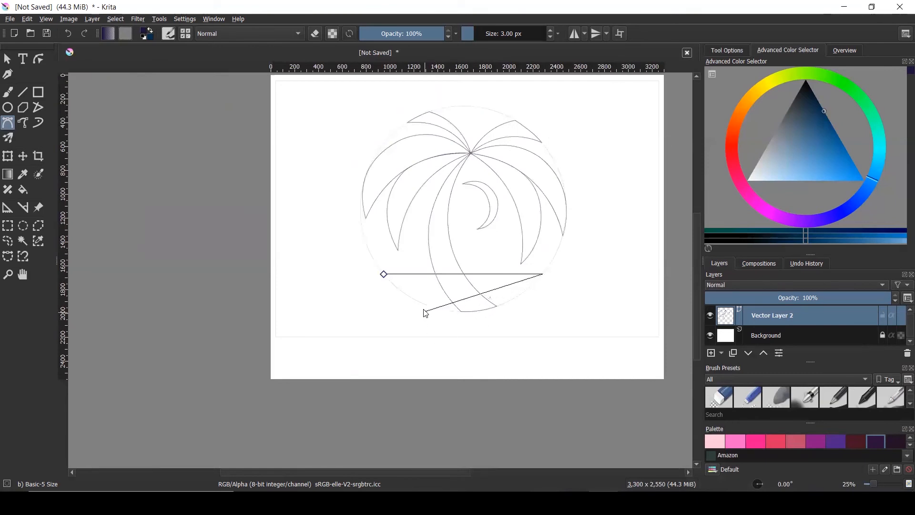
pyautogui.scroll(1, 423, 310)
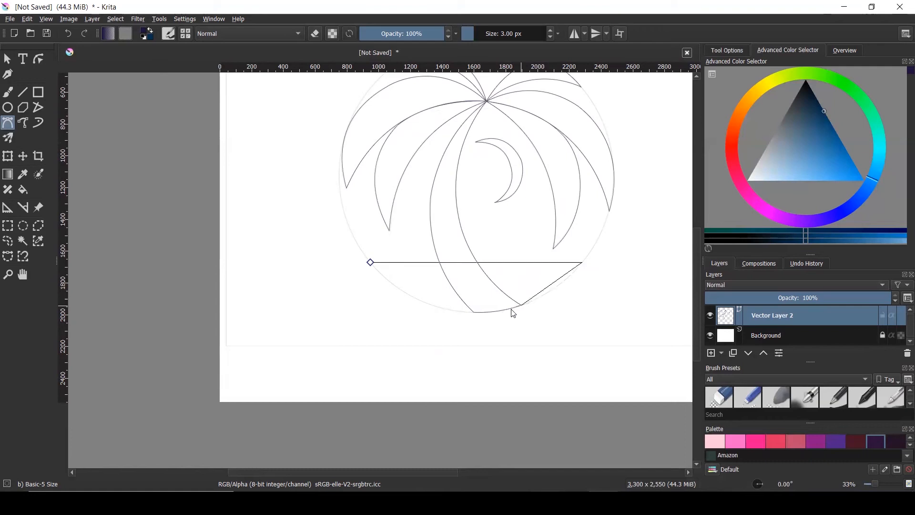
pyautogui.moveTo(489, 313); pyautogui.dragTo(433, 316)
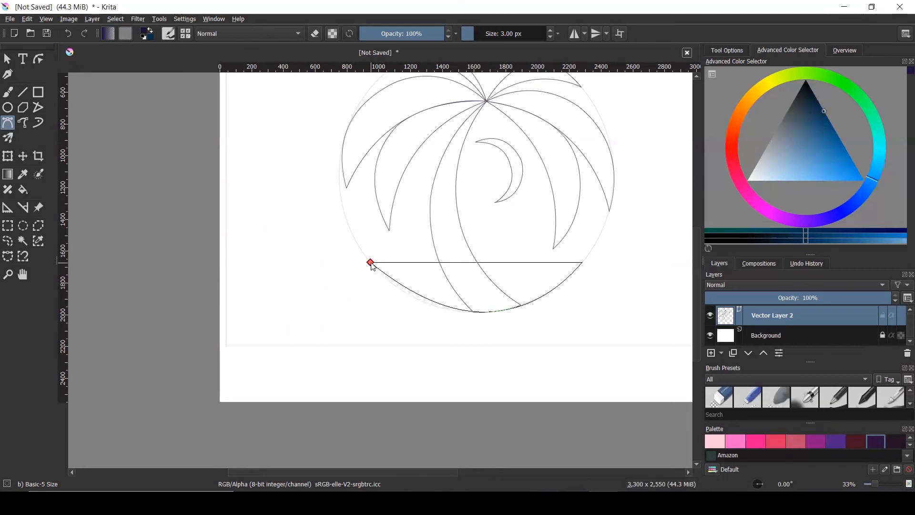
pyautogui.moveTo(371, 263); pyautogui.dragTo(337, 228)
pyautogui.moveTo(338, 231); pyautogui.dragTo(369, 261)
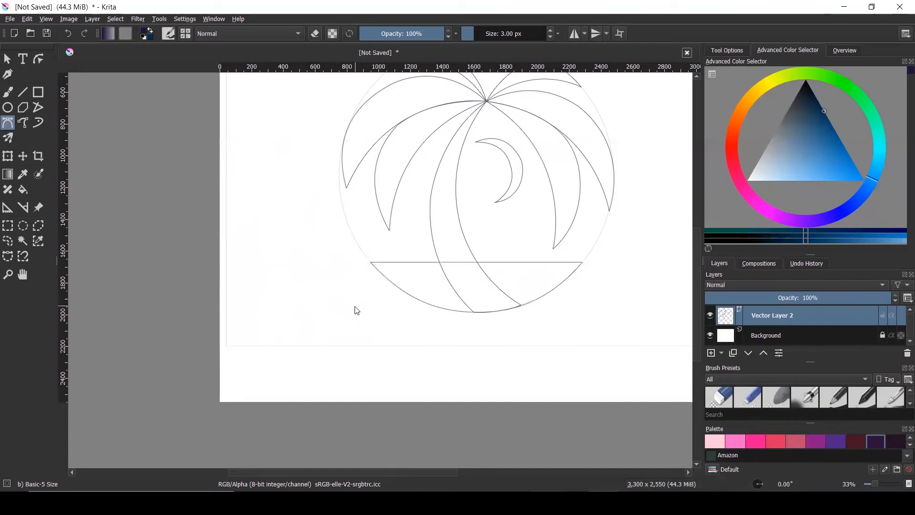
# Examine the coloured reference picture Bezier Curve Exercise.jpg in Photos, and return to Krita.
pyautogui.scroll(-1, 356, 311)
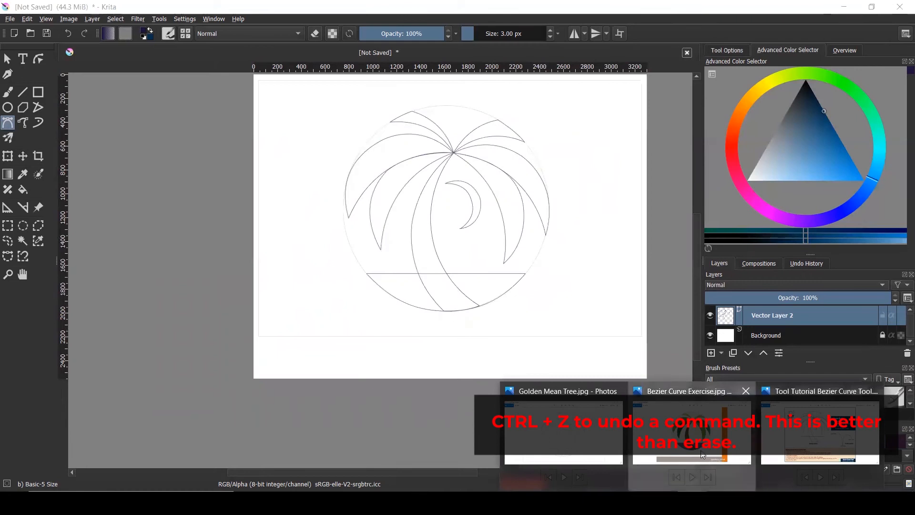
pyautogui.click(703, 455)
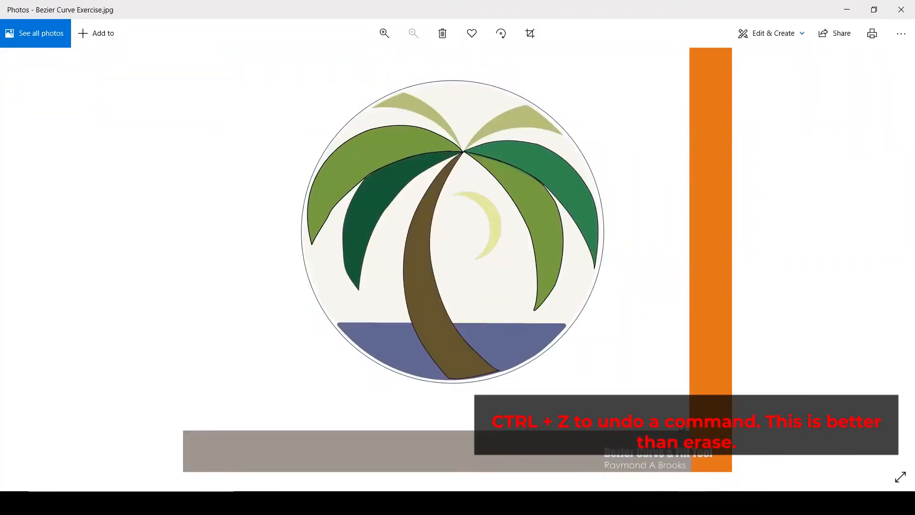
pyautogui.click(847, 9)
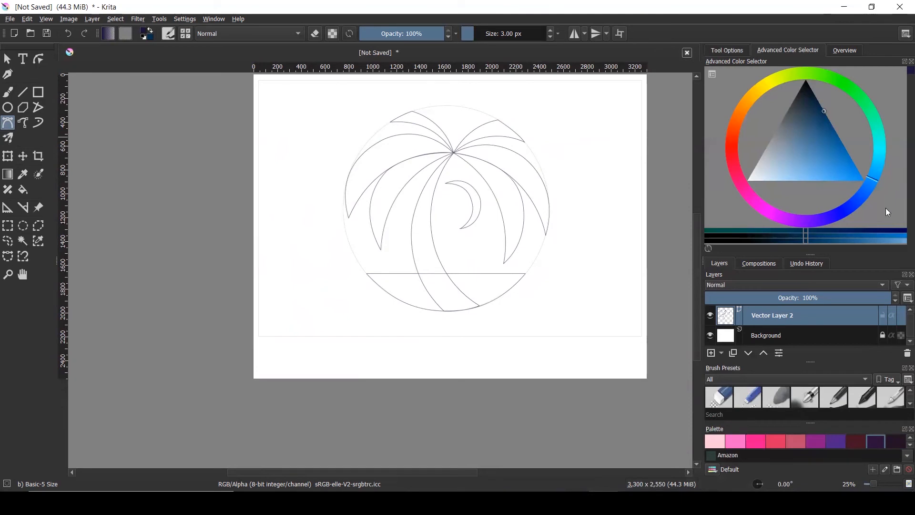
# Switch to the Select Shapes tool with its options shown, and select the large left frond, the water shape and the trunk in turn.
pyautogui.click(736, 50)
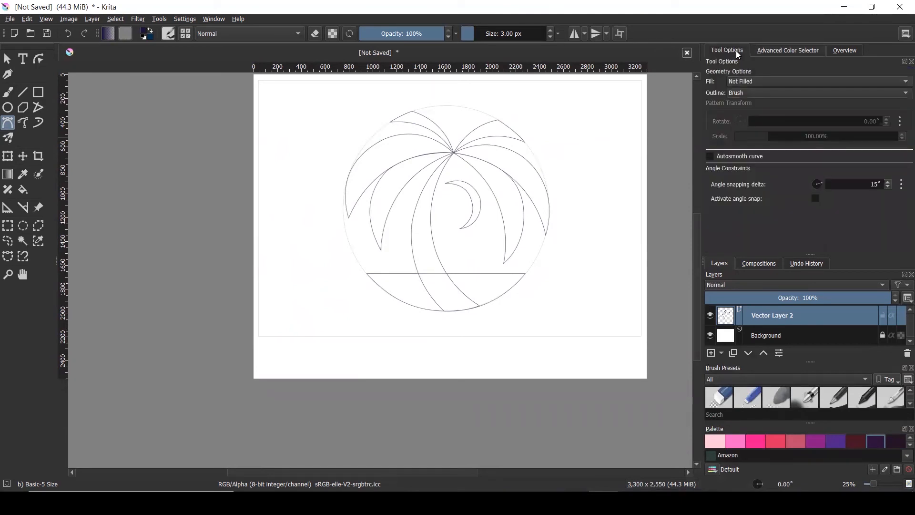
pyautogui.click(6, 60)
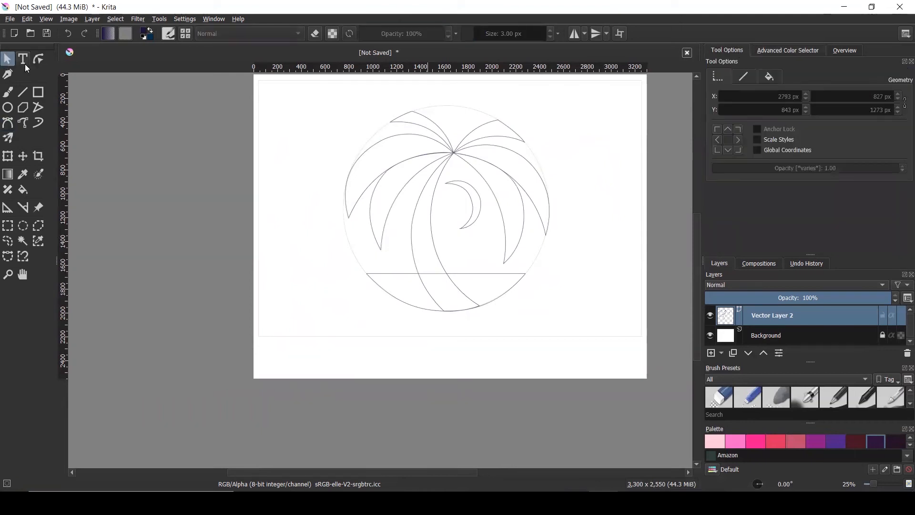
pyautogui.click(362, 158)
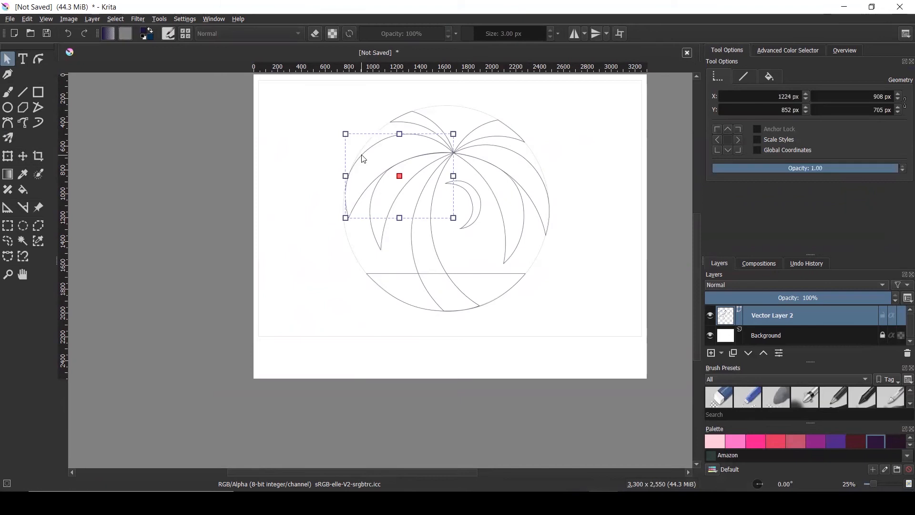
pyautogui.click(433, 298)
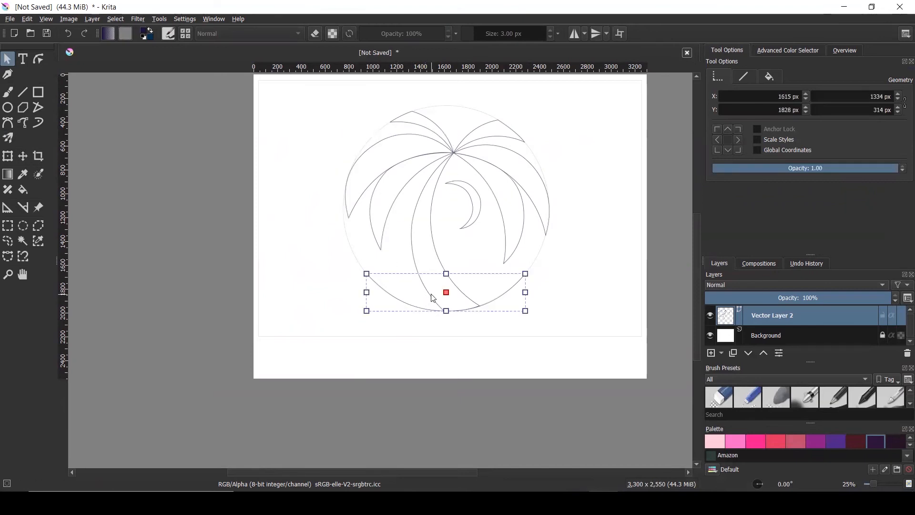
pyautogui.click(431, 232)
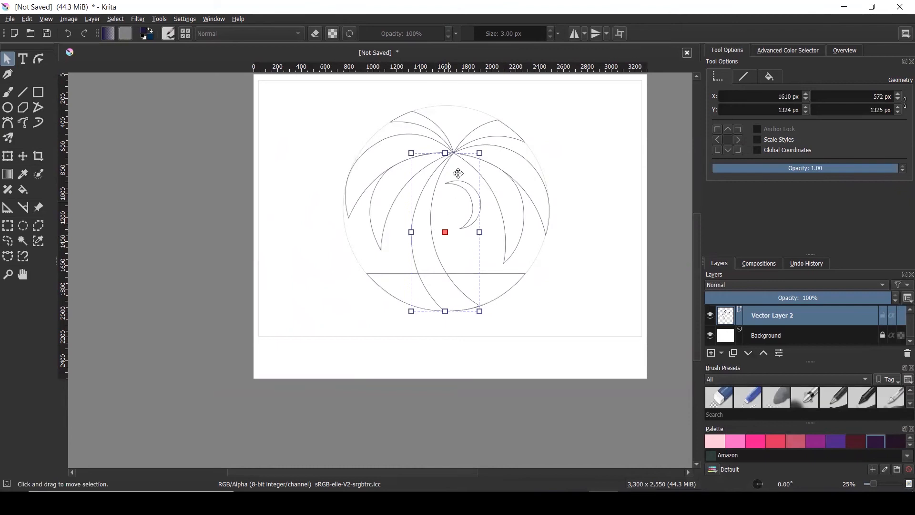
# Try to select the crescent moon inside the trunk's bounding box, and restore the accidentally shifted trunk.
pyautogui.scroll(3, 462, 184)
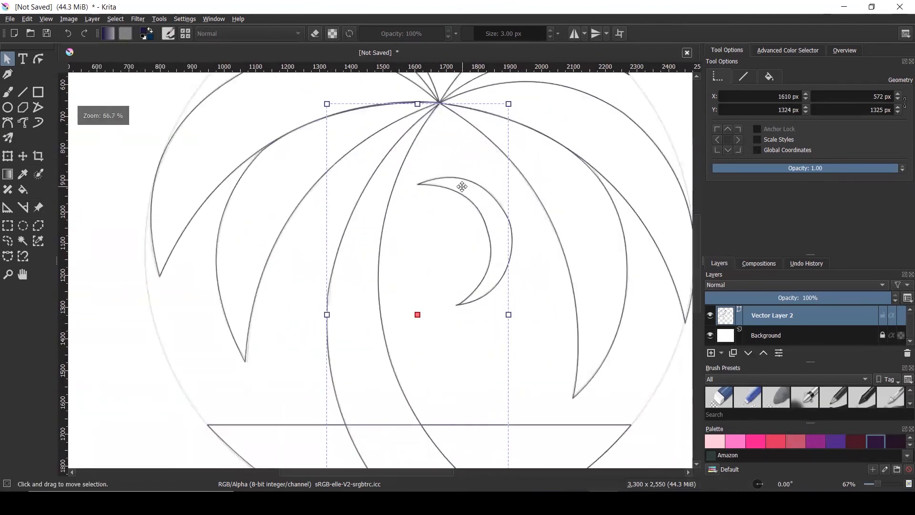
pyautogui.scroll(-1, 461, 186)
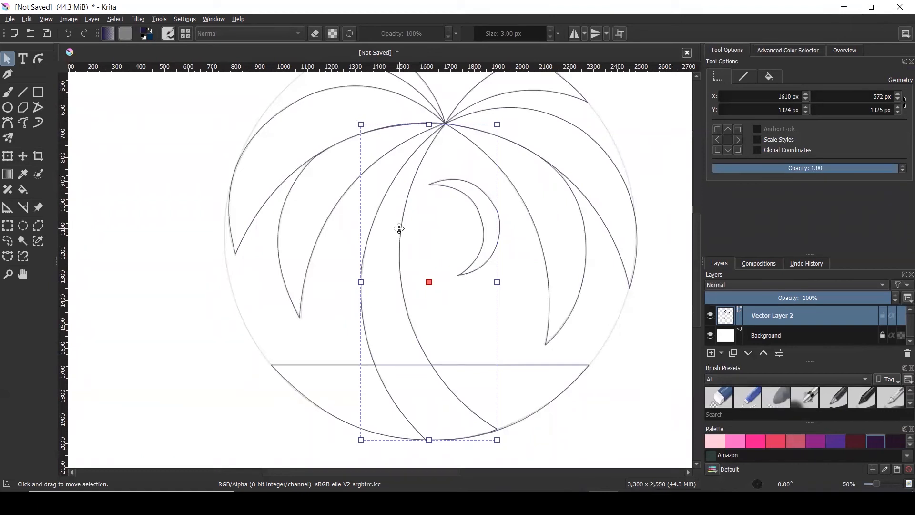
pyautogui.moveTo(455, 184); pyautogui.dragTo(456, 186)
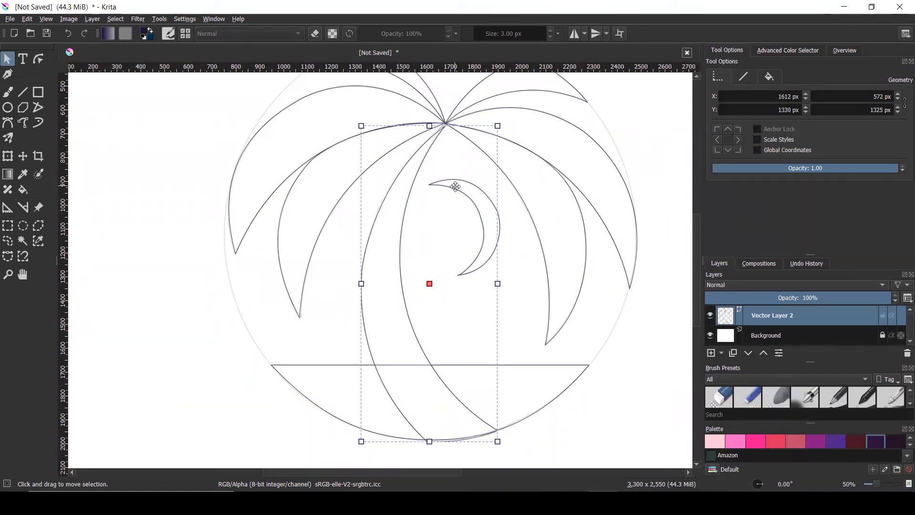
pyautogui.doubleClick(456, 186)
pyautogui.press('-')
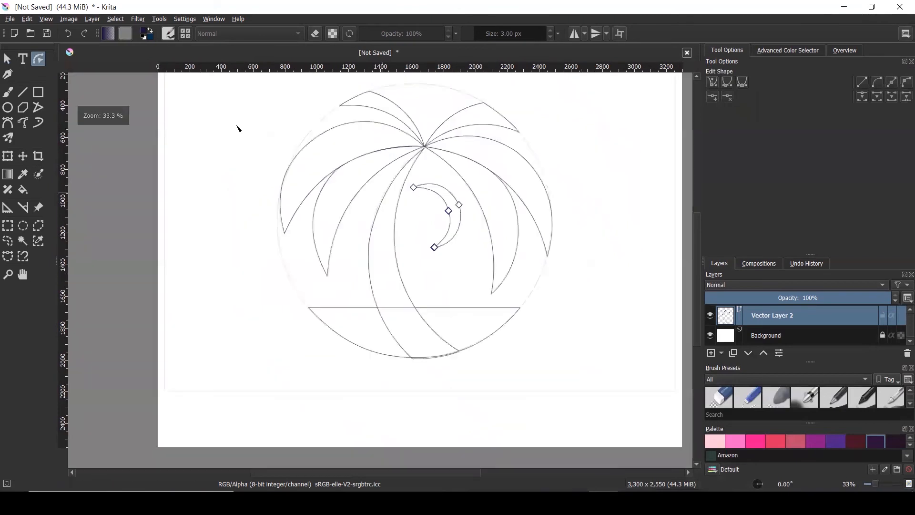
pyautogui.click(7, 59)
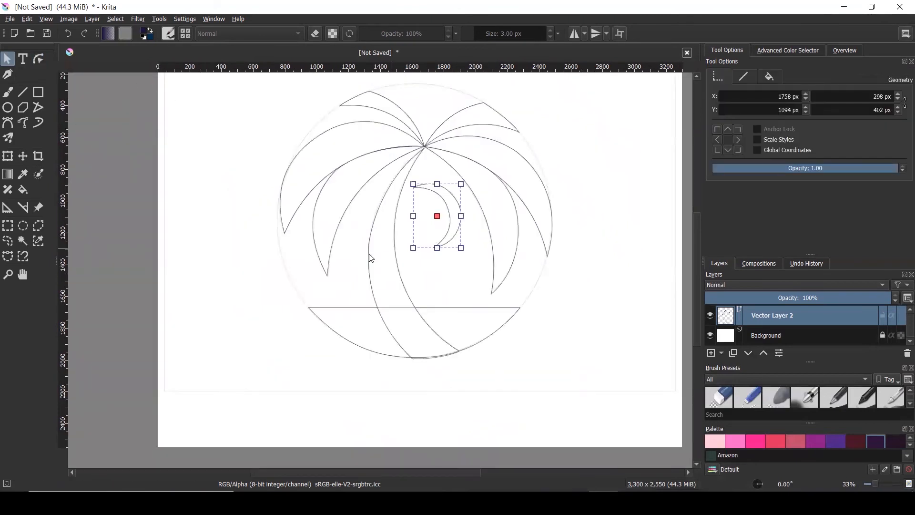
pyautogui.click(289, 247)
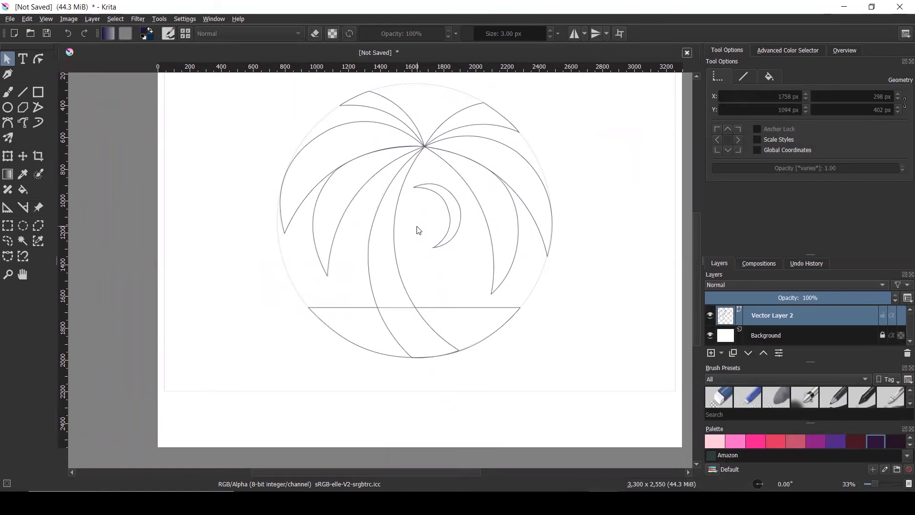
# Practise selecting the trunk and the crescent moon alternately where their bounding boxes overlap.
pyautogui.scroll(2, 418, 230)
pyautogui.click(362, 167)
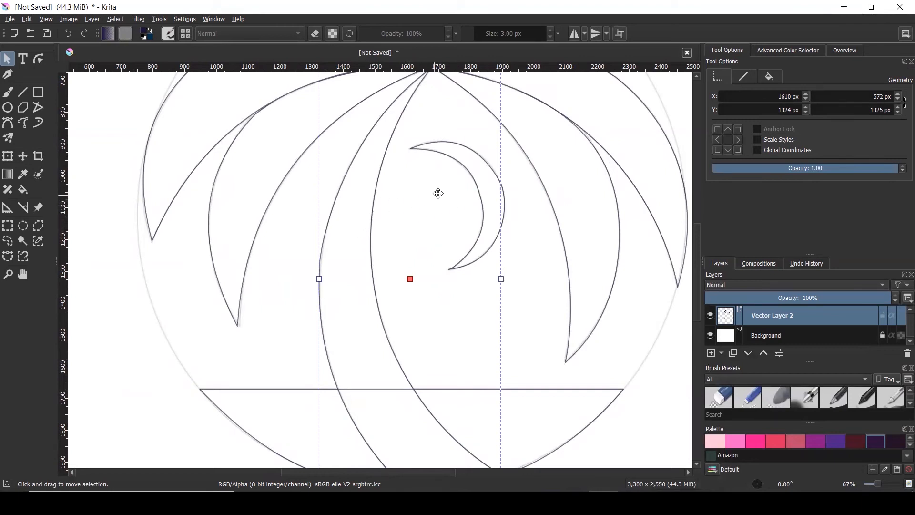
pyautogui.click(476, 176)
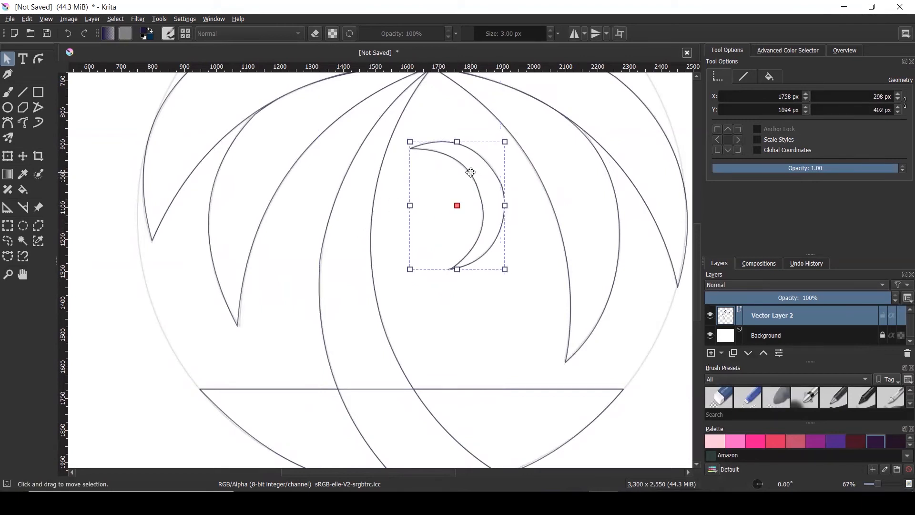
pyautogui.click(370, 181)
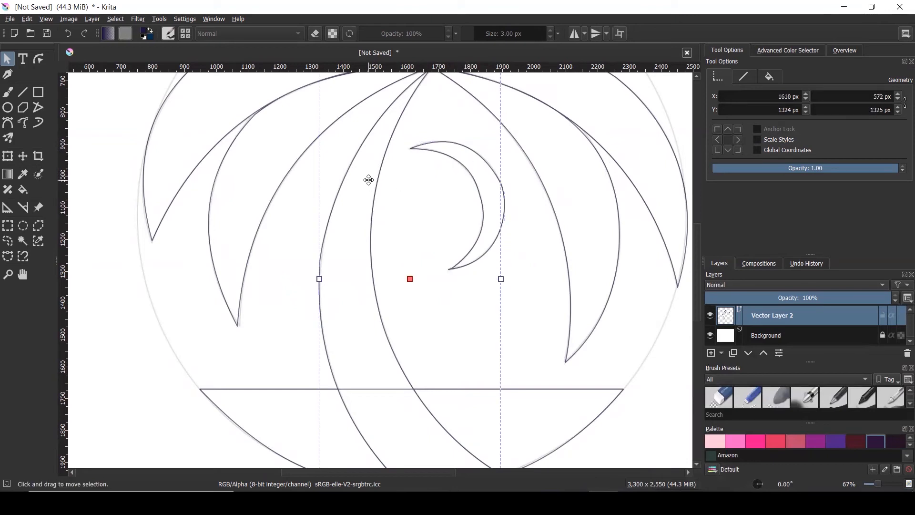
pyautogui.click(267, 174)
pyautogui.click(342, 212)
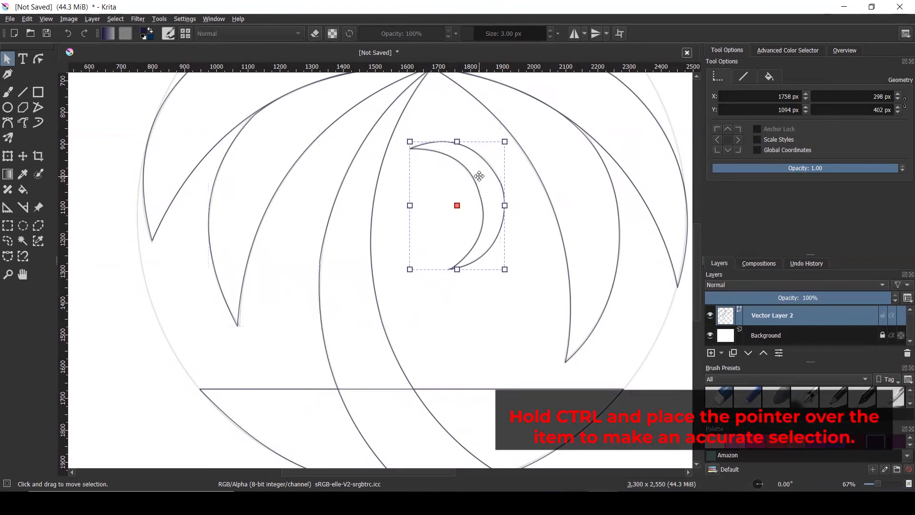
pyautogui.moveTo(362, 202); pyautogui.dragTo(362, 203)
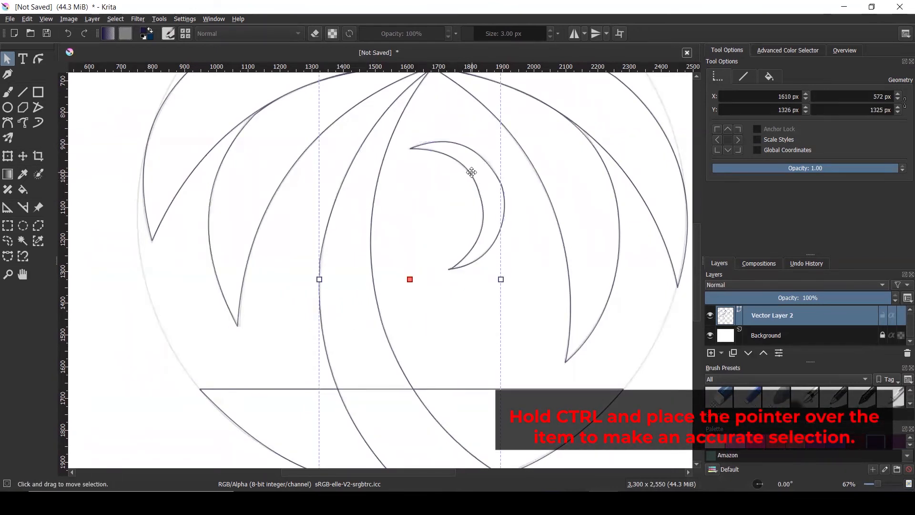
# Select the crescent moon precisely and give it a solid pale yellow Calamansi fill from the colour palette.
pyautogui.keyDown('ctrl'); pyautogui.click(474, 169); pyautogui.keyUp('ctrl')
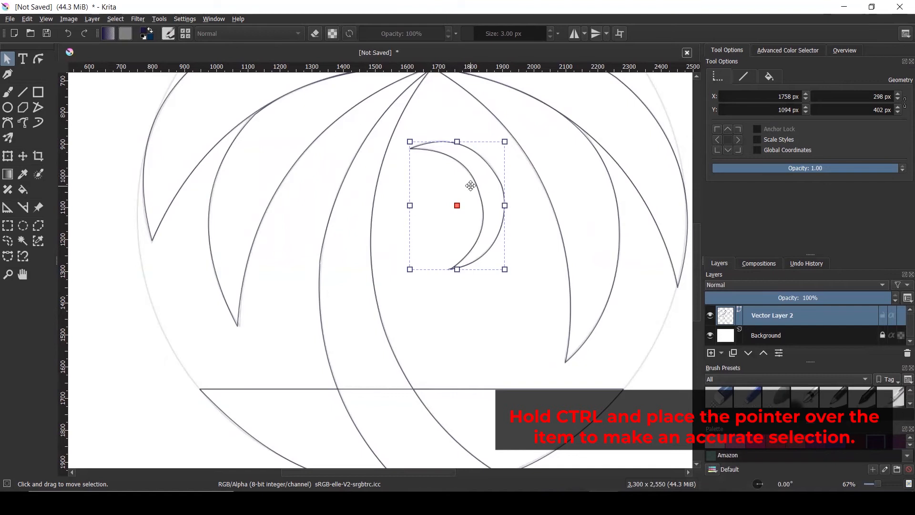
pyautogui.scroll(-2, 443, 274)
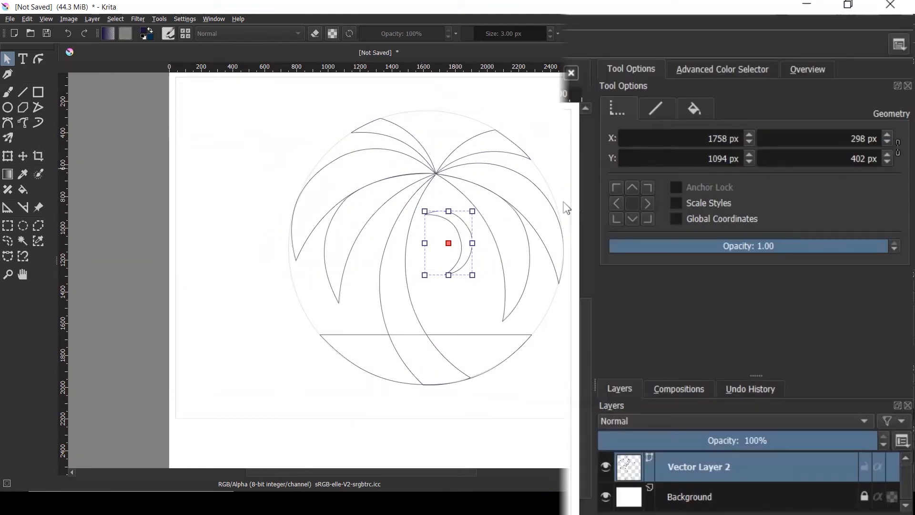
pyautogui.click(709, 106)
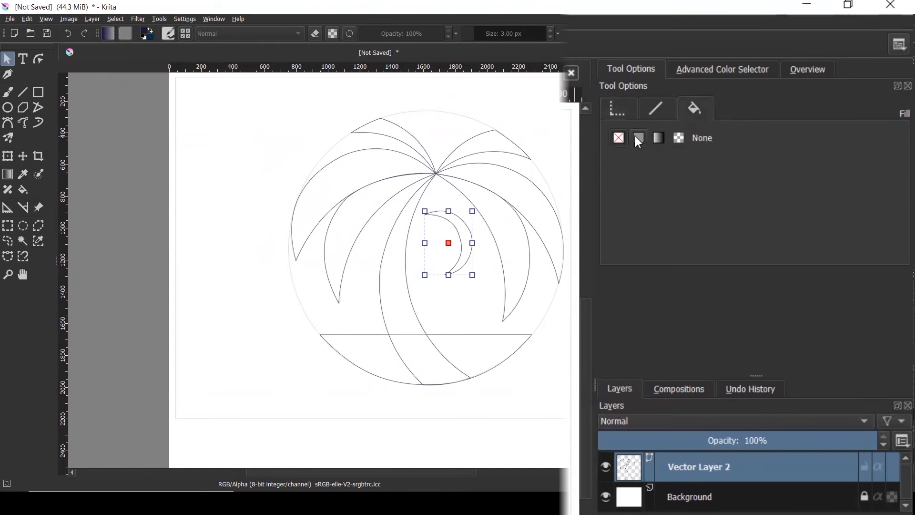
pyautogui.click(636, 137)
pyautogui.click(730, 161)
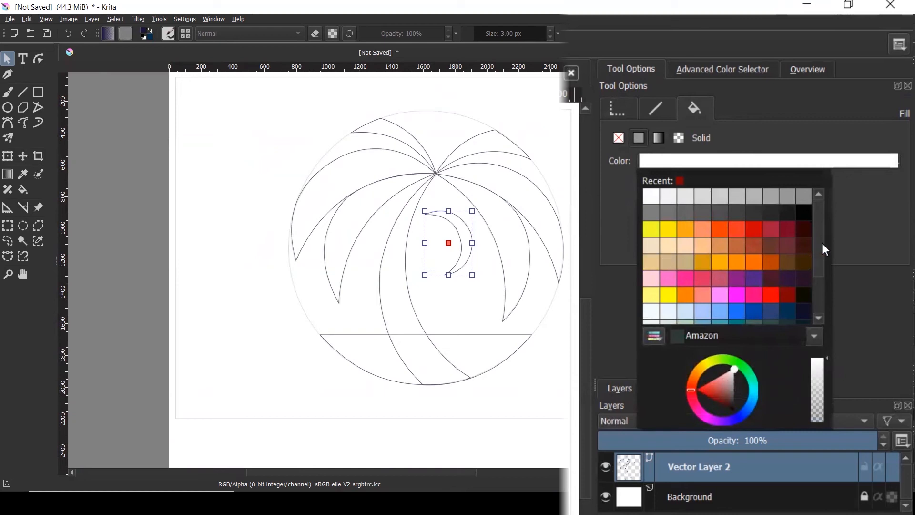
pyautogui.moveTo(820, 248); pyautogui.dragTo(822, 292)
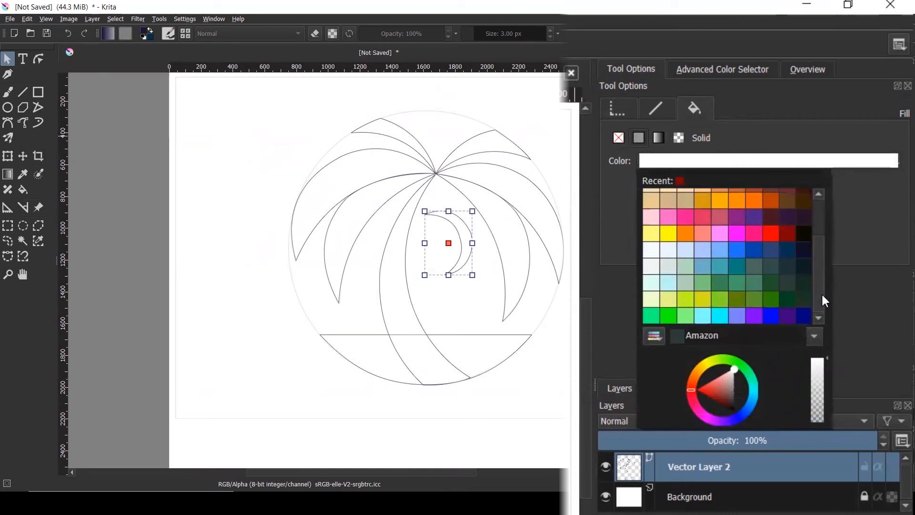
pyautogui.click(648, 300)
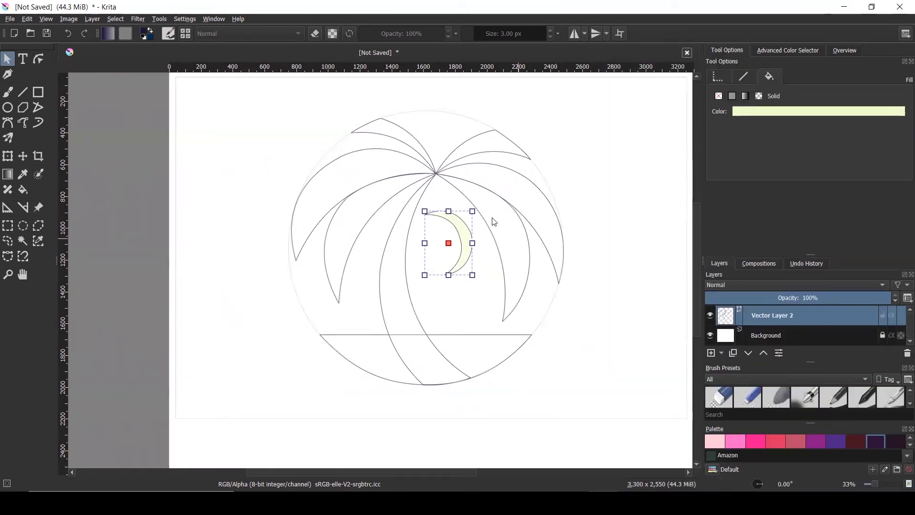
# Select the palm trunk and give it a solid brown fill from the colour palette.
pyautogui.click(399, 242)
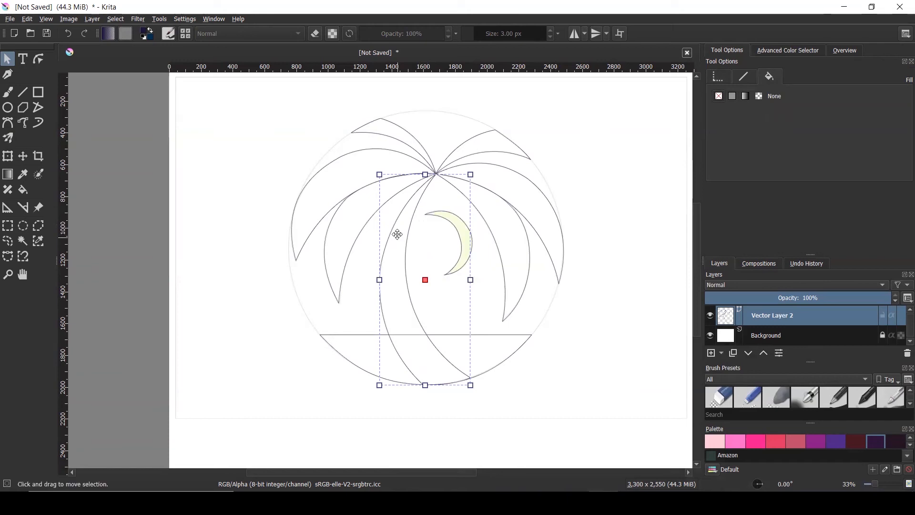
pyautogui.click(733, 96)
pyautogui.click(809, 112)
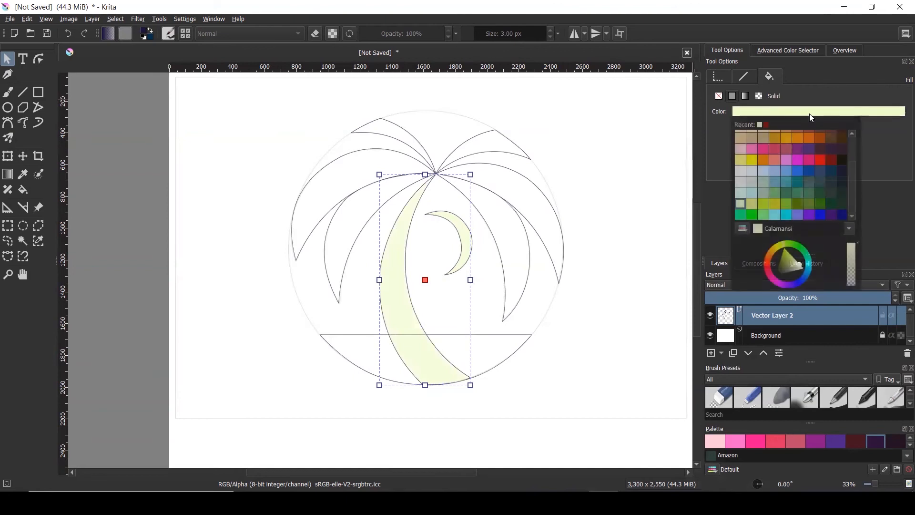
pyautogui.click(832, 139)
# Try giving the inner lower-left palm frond alone a solid Jungle green fill.
pyautogui.click(356, 217)
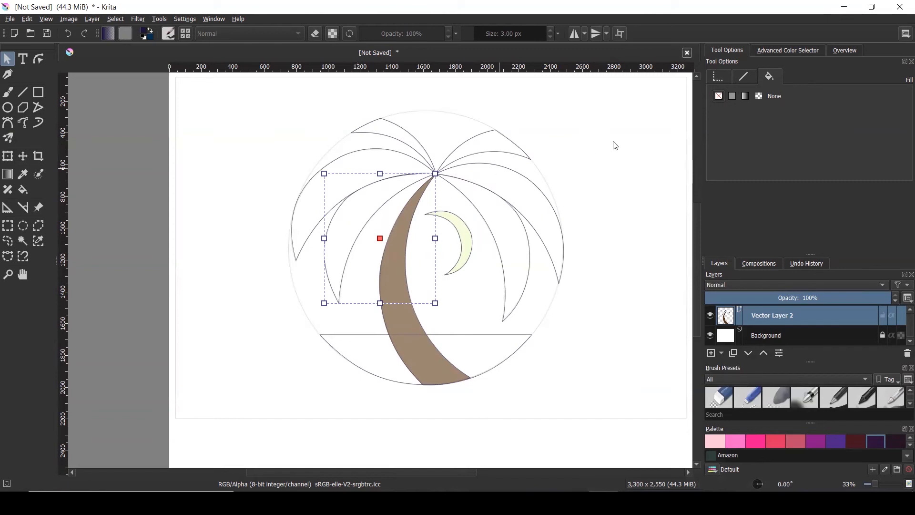
pyautogui.click(733, 97)
pyautogui.click(766, 113)
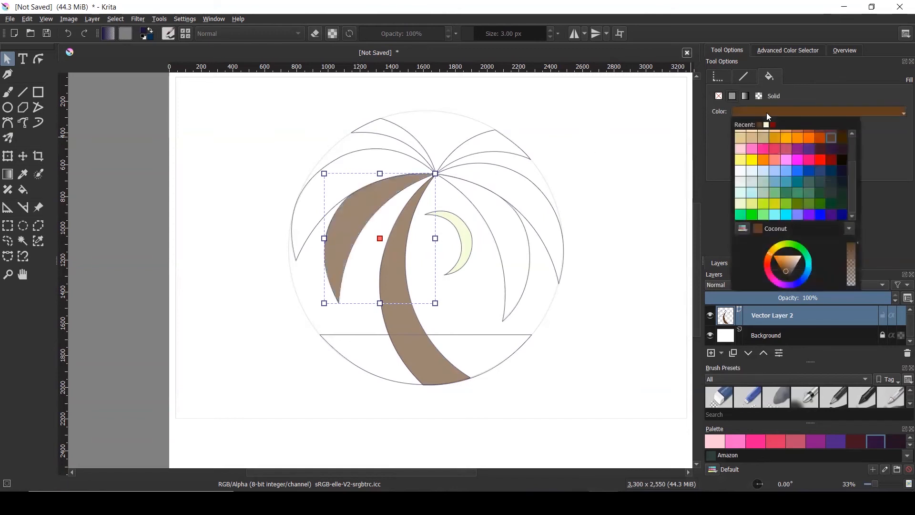
pyautogui.click(808, 201)
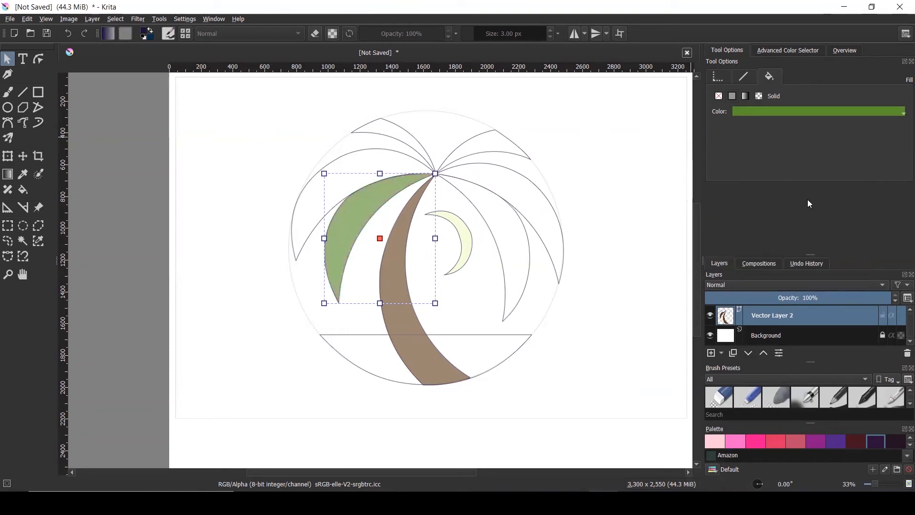
pyautogui.click(190, 156)
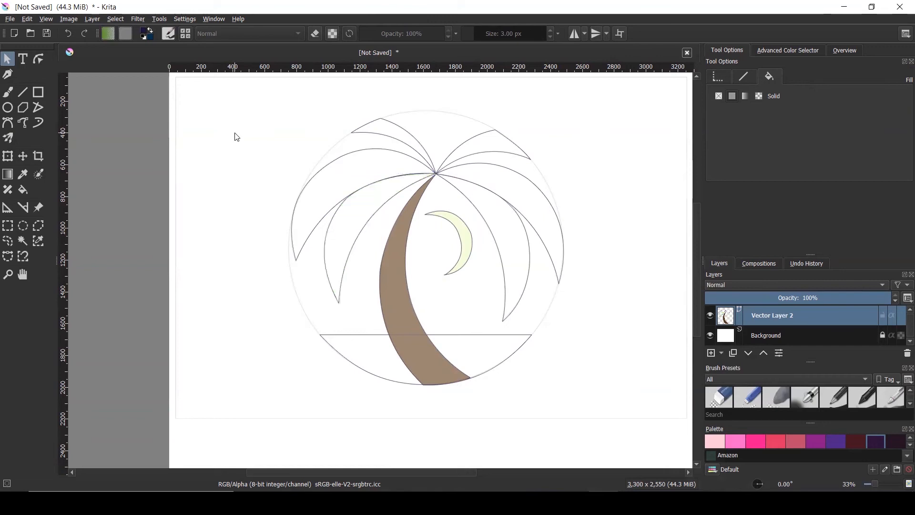
# Select both inner lower fronds together and give them a solid Jungle green fill.
pyautogui.click(343, 258)
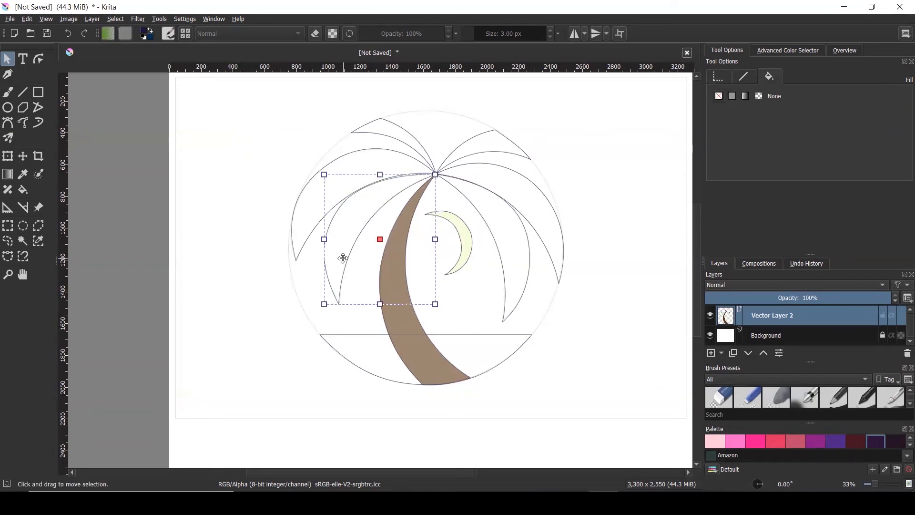
pyautogui.keyDown('shift'); pyautogui.click(525, 271); pyautogui.keyUp('shift')
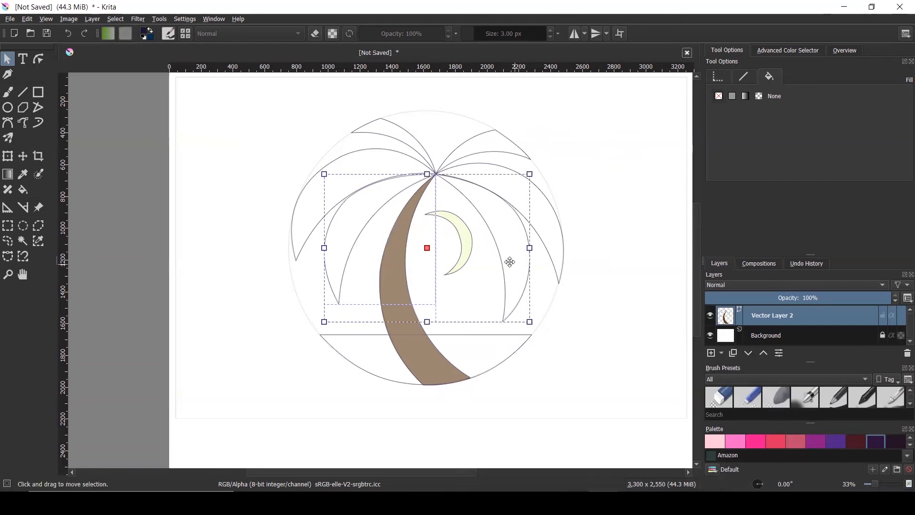
pyautogui.click(733, 95)
pyautogui.click(758, 111)
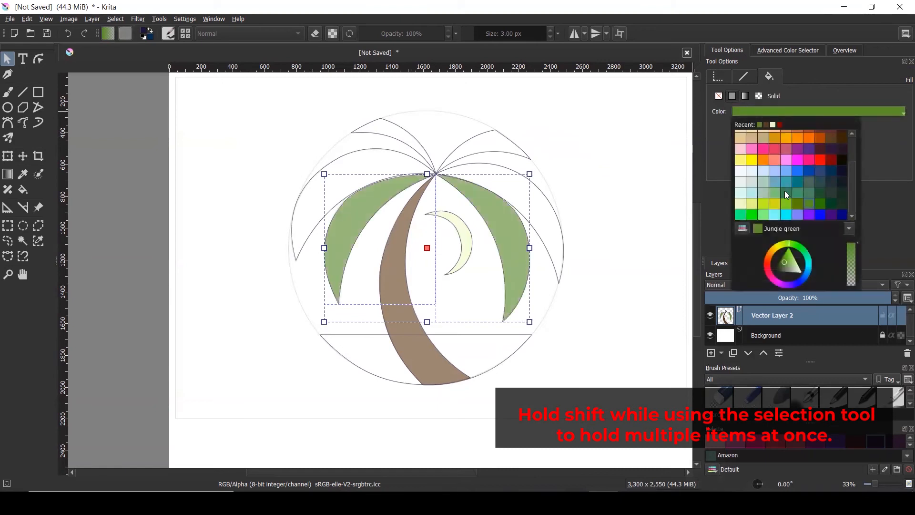
pyautogui.click(812, 204)
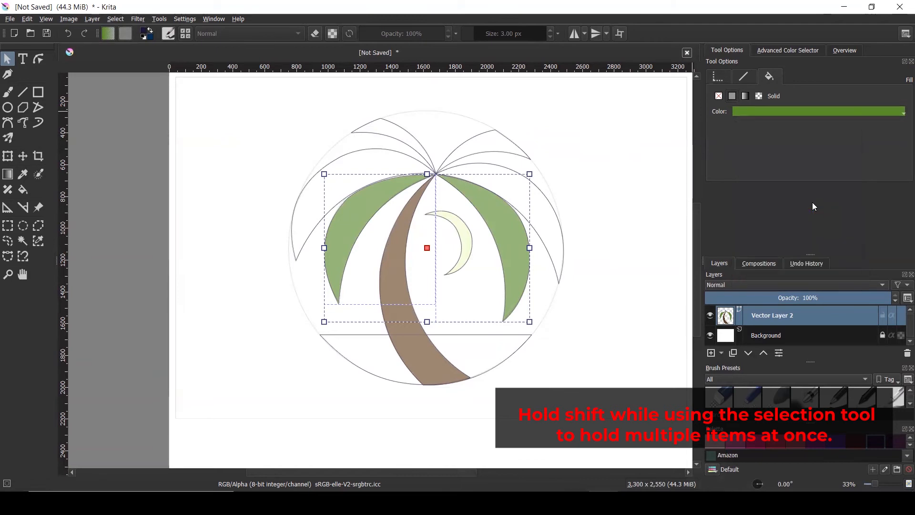
pyautogui.click(594, 184)
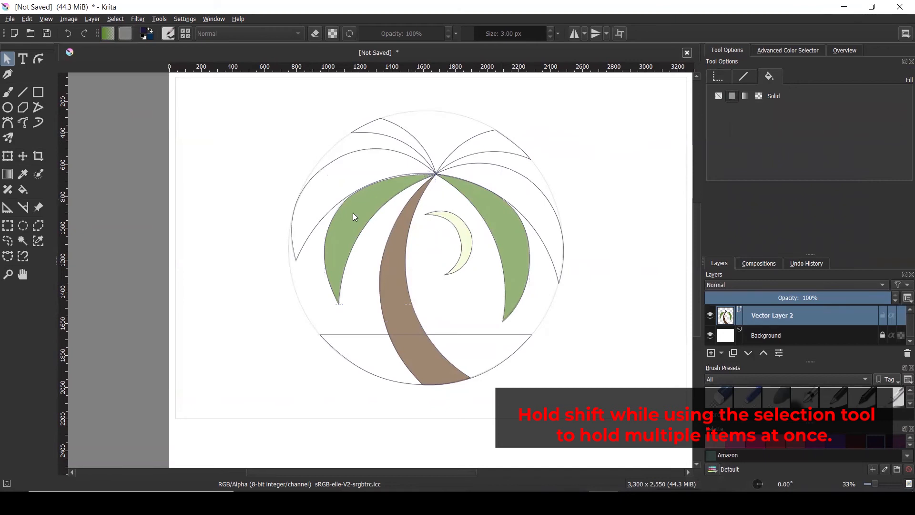
# Try deleting the two large outer fronds, and step through the edit history to restore them along with the green fills.
pyautogui.click(324, 176)
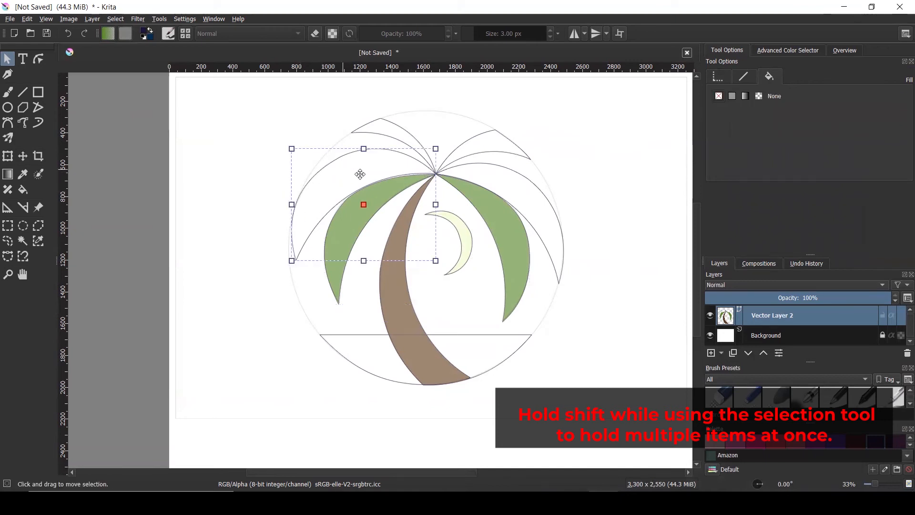
pyautogui.keyDown('shift'); pyautogui.click(539, 191); pyautogui.keyUp('shift')
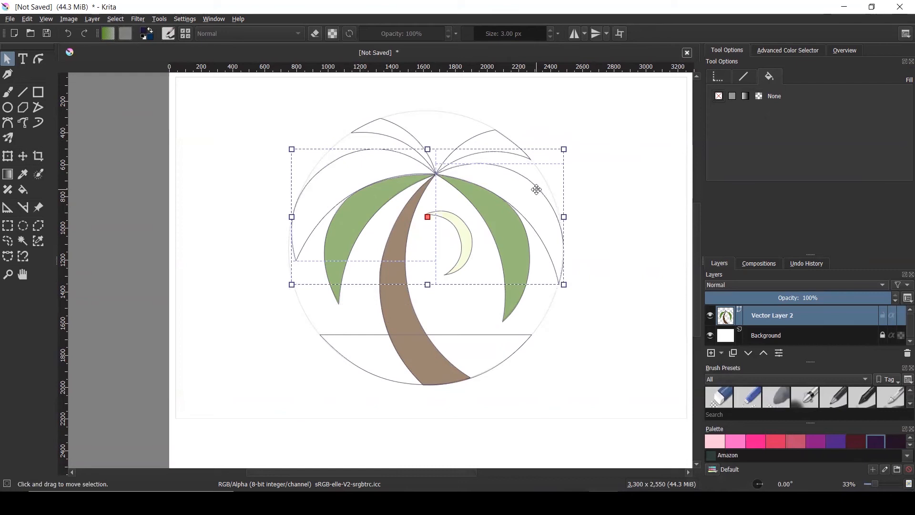
pyautogui.scroll(3, 435, 168)
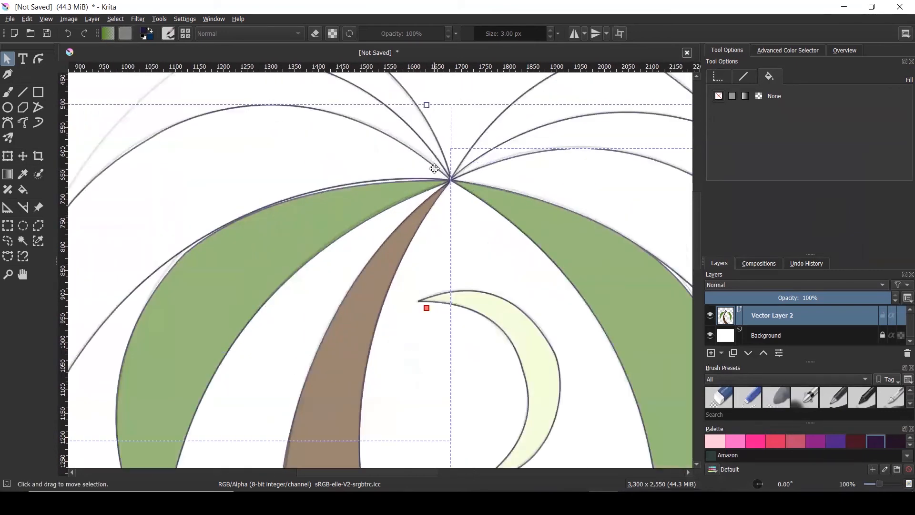
pyautogui.press('Delete')
pyautogui.hotkey('ctrl', 'z')
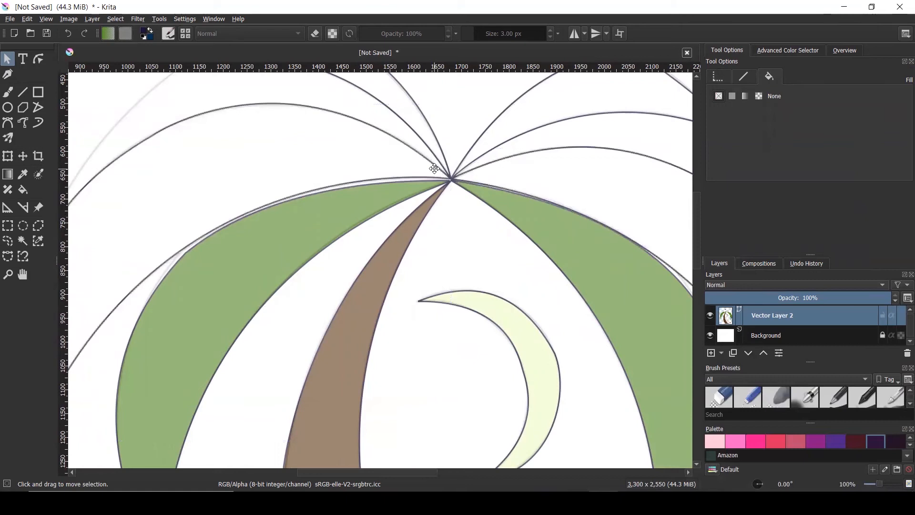
pyautogui.hotkey('ctrl', 'z')
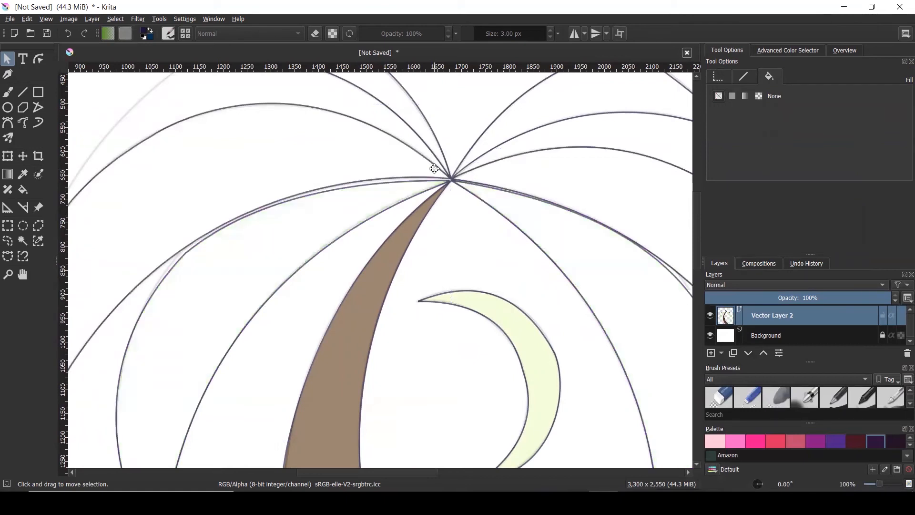
pyautogui.click(84, 33)
pyautogui.click(84, 33)
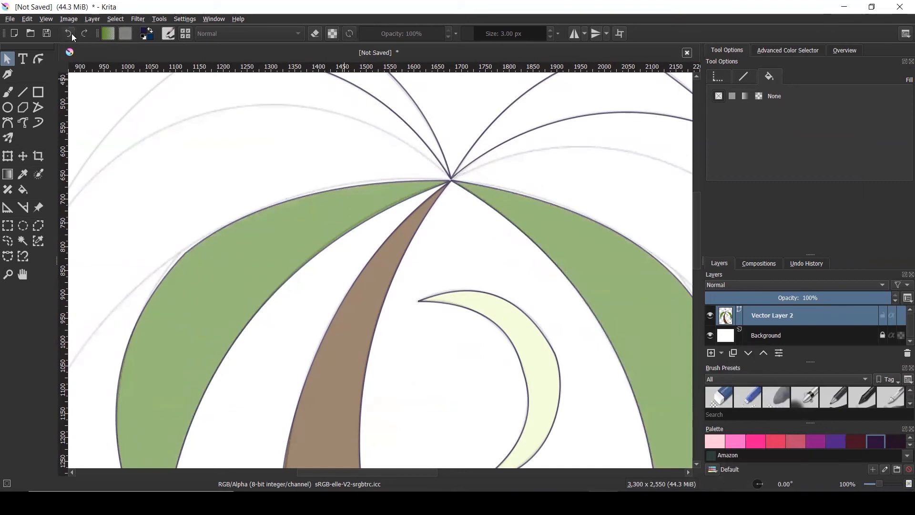
pyautogui.click(72, 34)
pyautogui.scroll(-3, 203, 114)
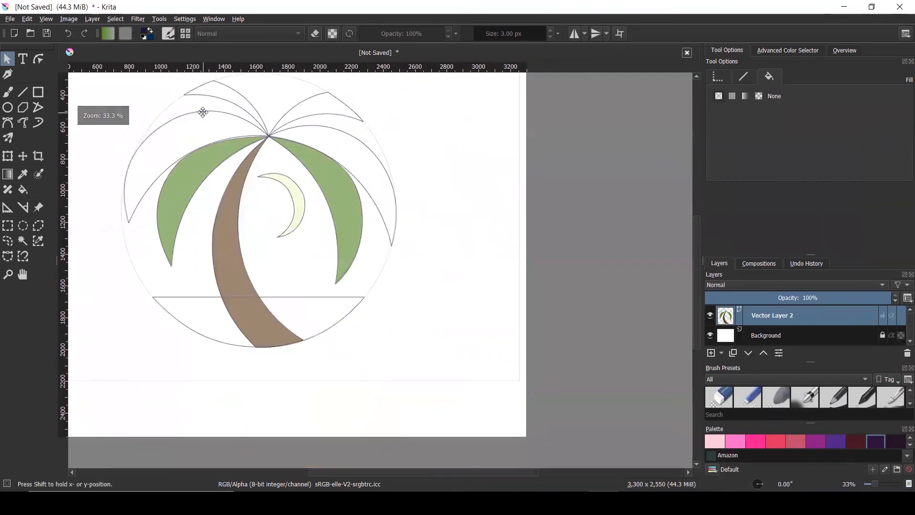
# Select both large outer fronds together and give them a solid dark green Avocado fill.
pyautogui.click(203, 112)
pyautogui.scroll(2, 203, 112)
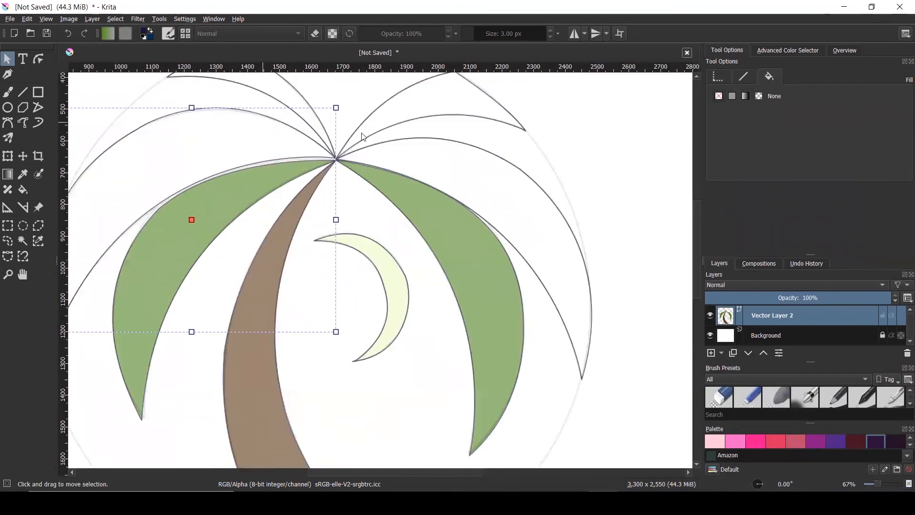
pyautogui.keyDown('shift'); pyautogui.click(501, 161); pyautogui.keyUp('shift')
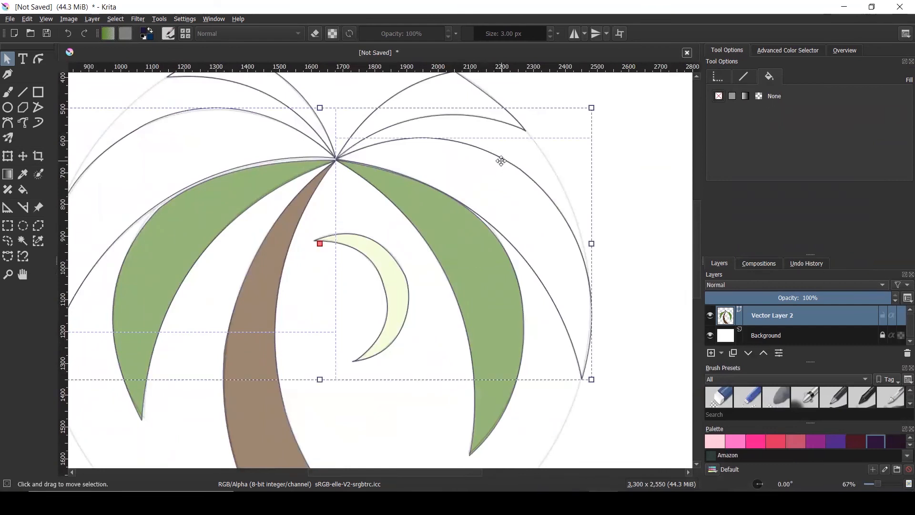
pyautogui.click(732, 97)
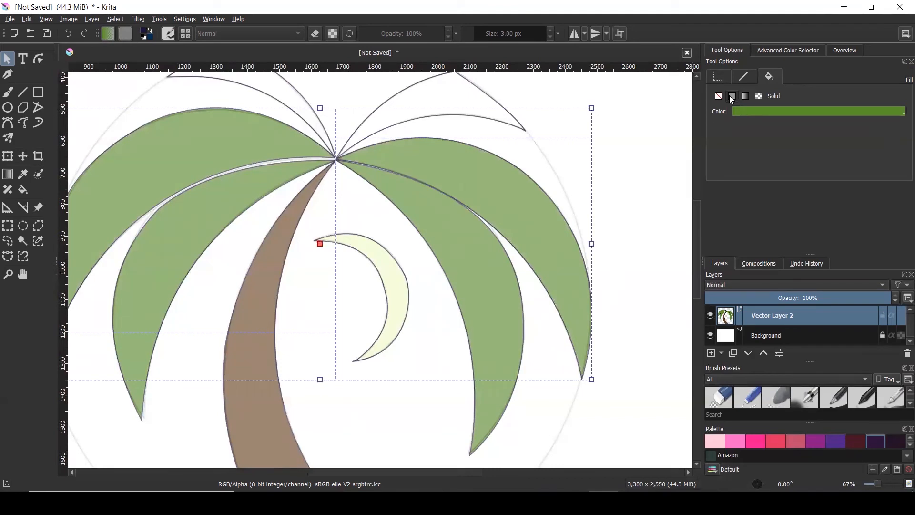
pyautogui.click(765, 113)
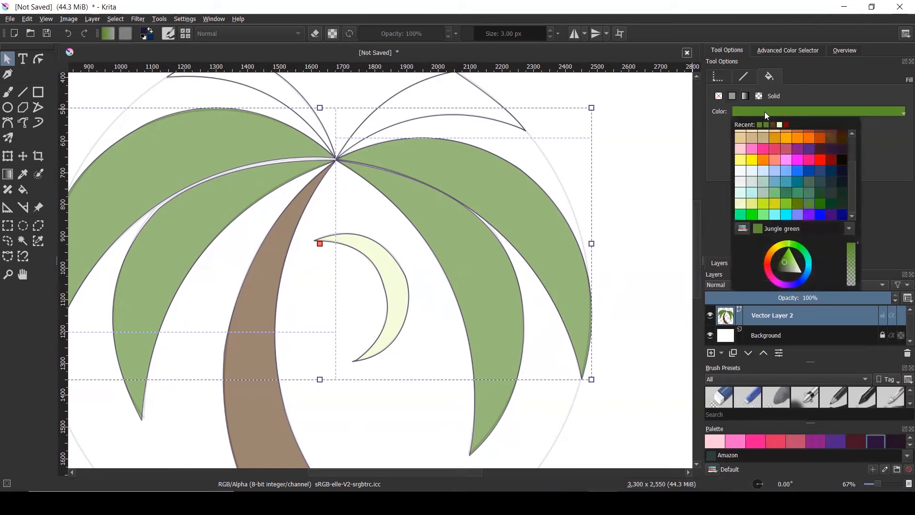
pyautogui.click(820, 191)
pyautogui.scroll(-1, 655, 236)
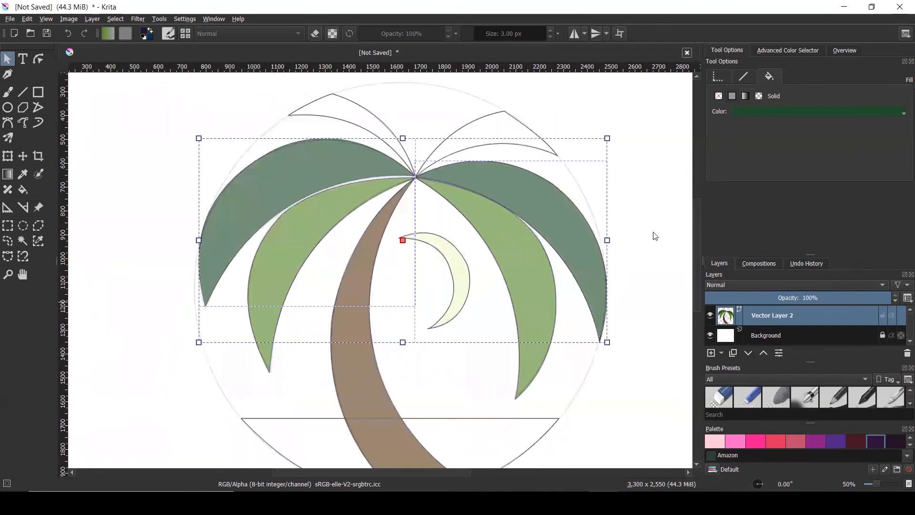
# Select the two small upper fronds together and give them a solid Chlorophyll green fill.
pyautogui.click(338, 109)
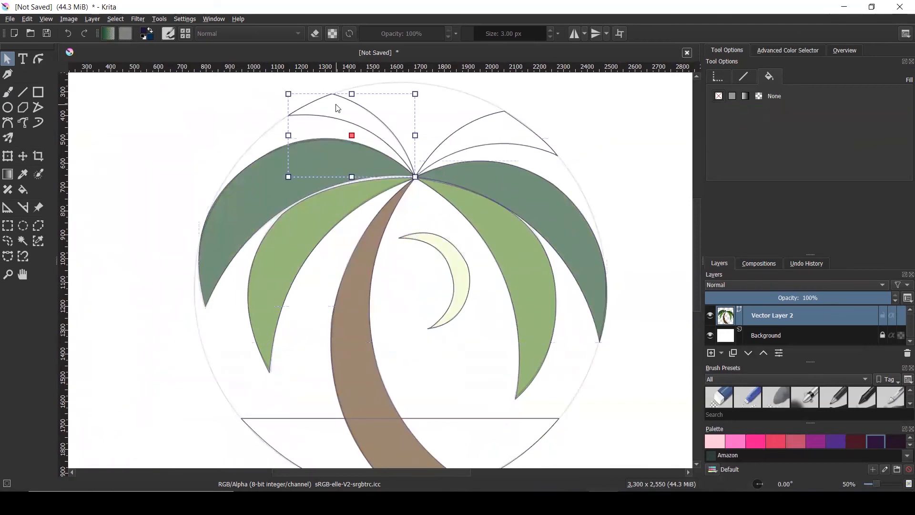
pyautogui.keyDown('shift'); pyautogui.click(517, 125); pyautogui.keyUp('shift')
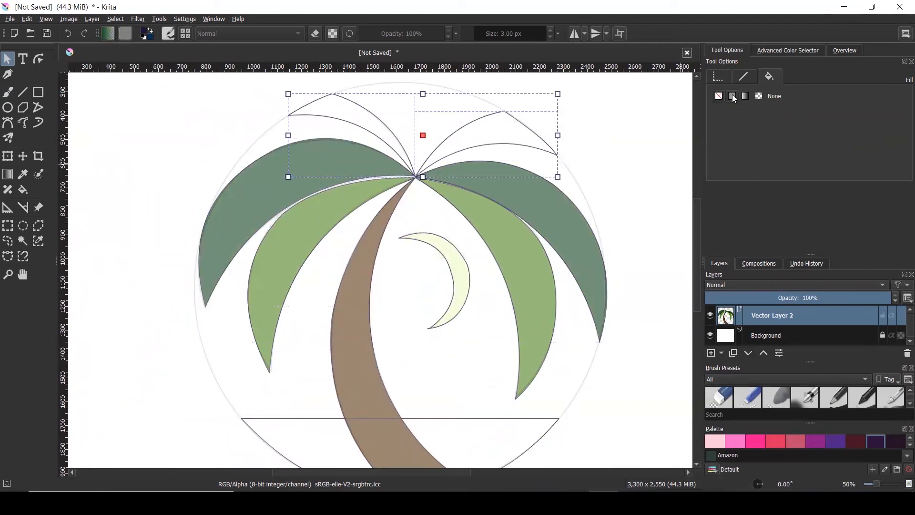
pyautogui.click(733, 96)
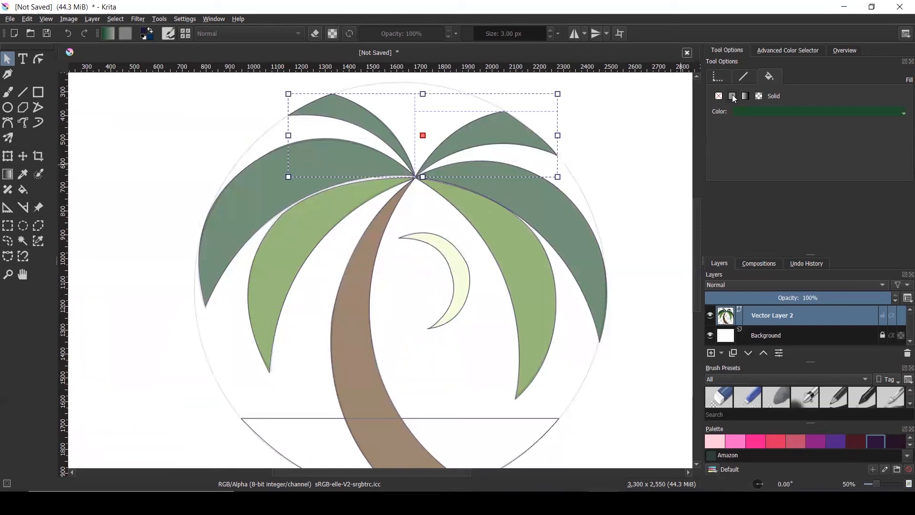
pyautogui.click(742, 112)
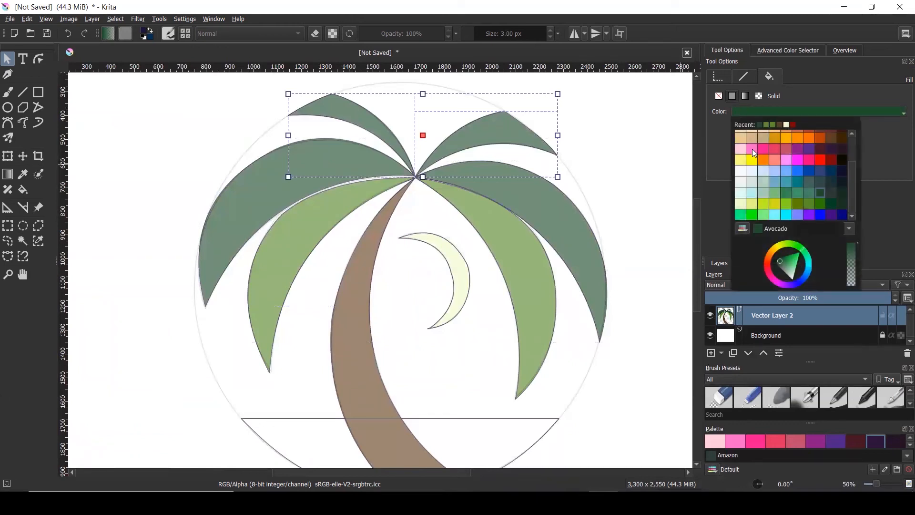
pyautogui.click(786, 205)
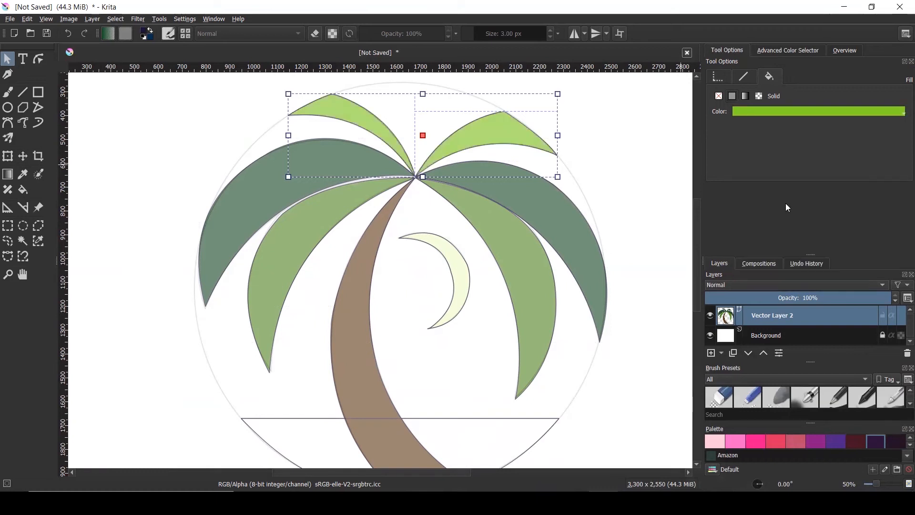
pyautogui.click(642, 125)
# Give the water shape at the base of the circle a solid deep blue fill from the colour palette.
pyautogui.scroll(-1, 482, 157)
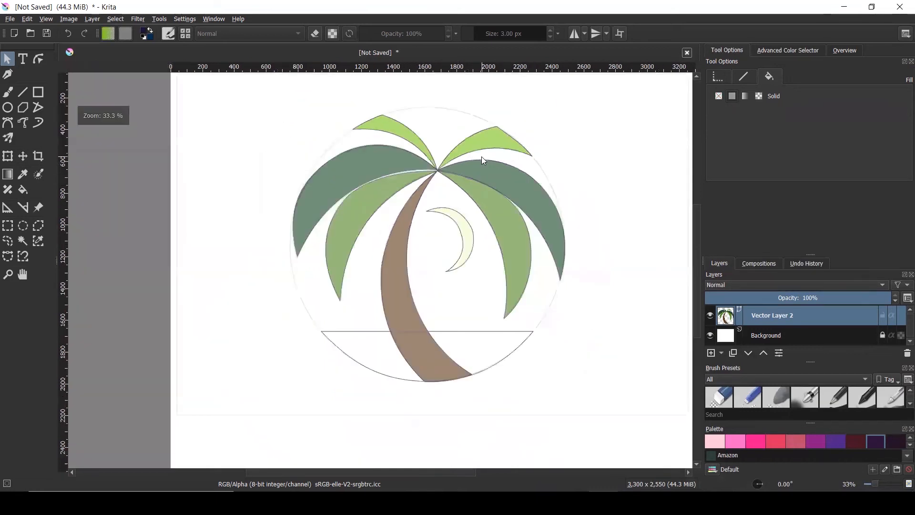
pyautogui.click(485, 355)
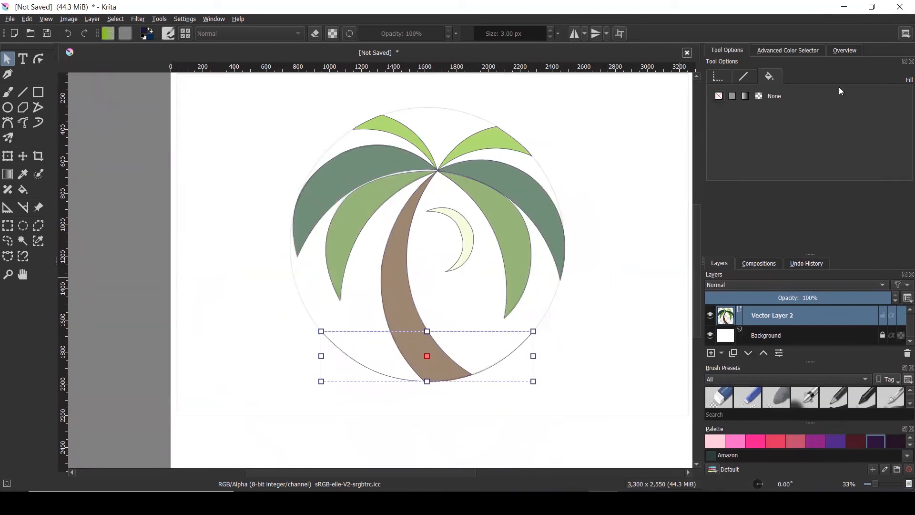
pyautogui.click(731, 98)
pyautogui.click(780, 112)
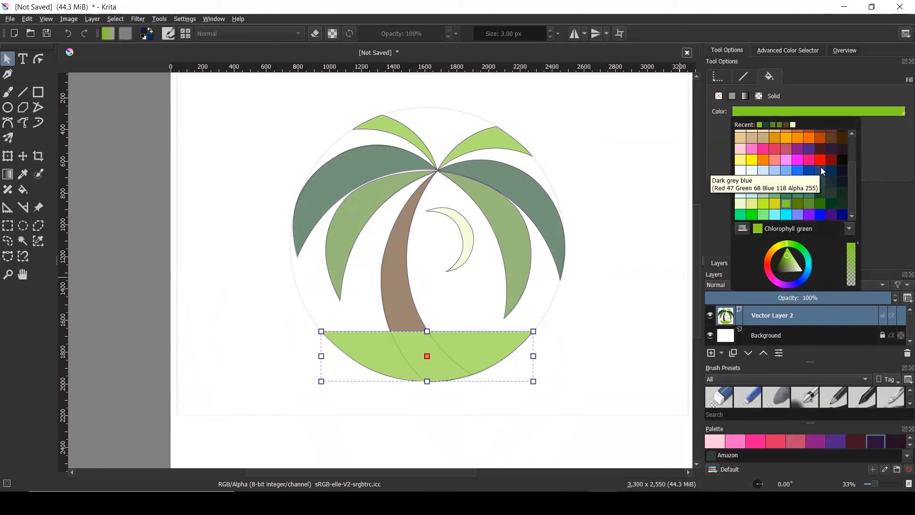
pyautogui.click(808, 171)
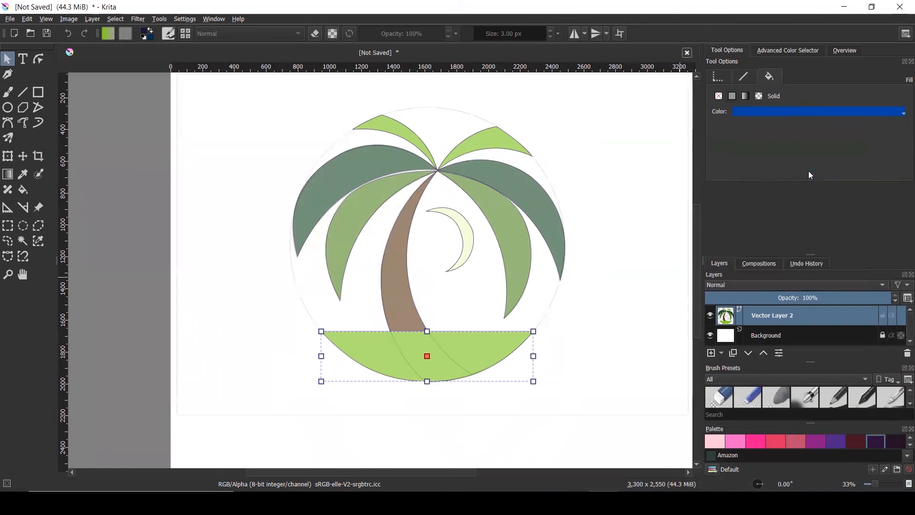
pyautogui.click(637, 232)
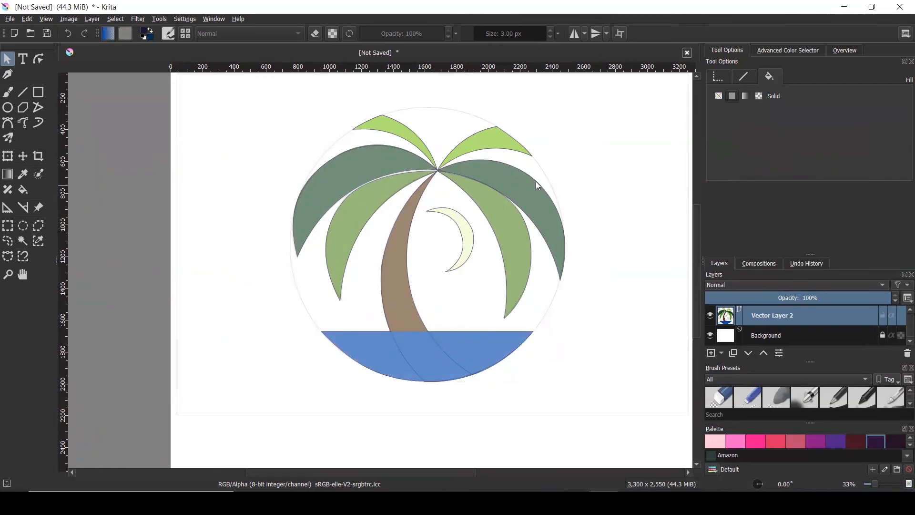
# Bring the brown palm trunk to the front so that it overlaps the blue water.
pyautogui.click(404, 288)
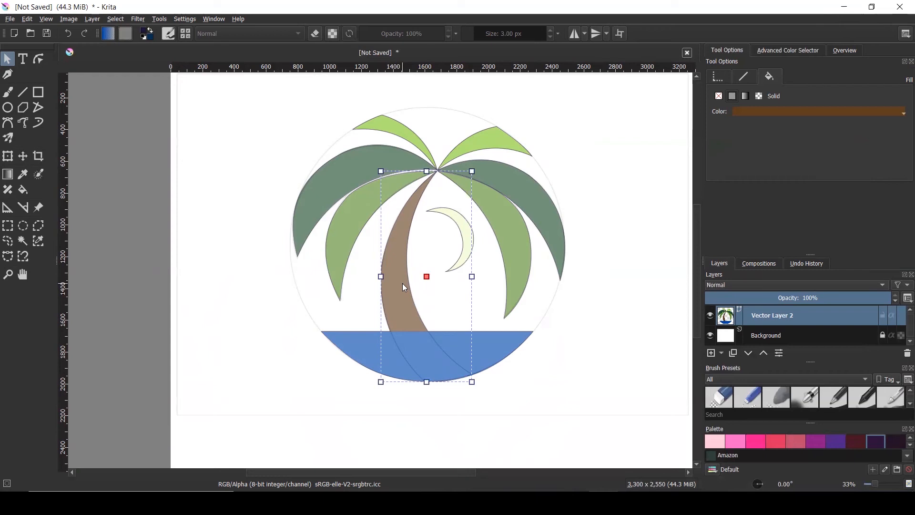
pyautogui.click(561, 397)
pyautogui.click(404, 313)
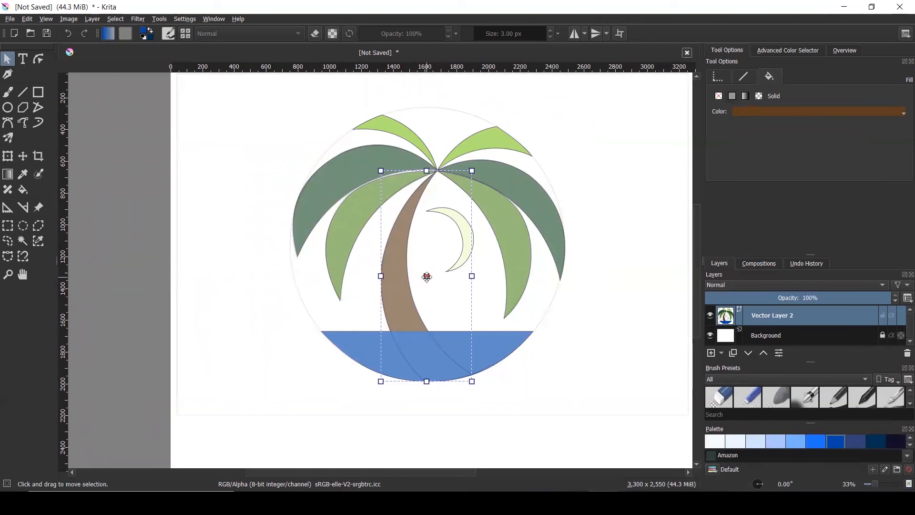
pyautogui.rightClick(400, 299)
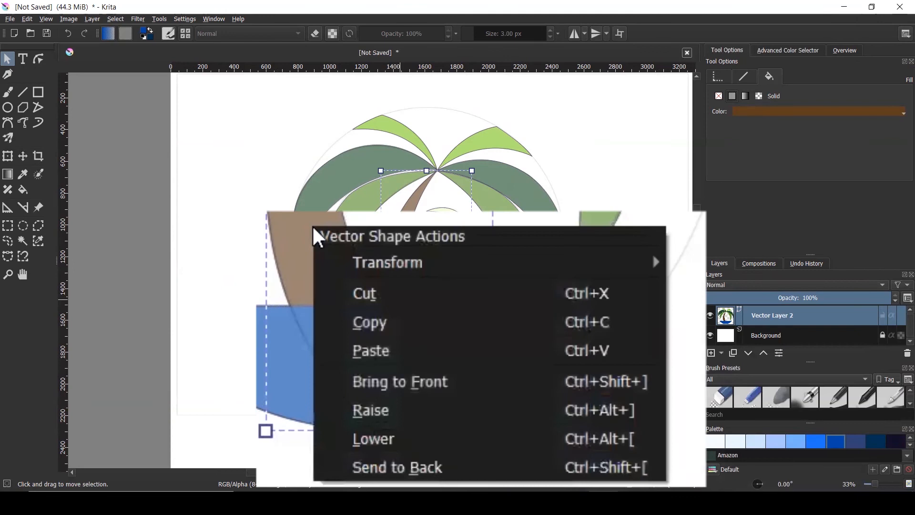
pyautogui.click(436, 382)
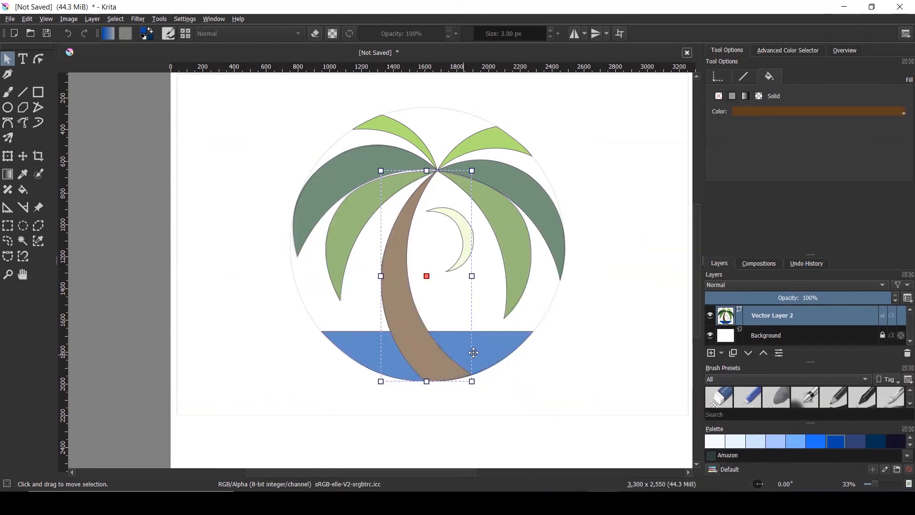
# Deselect the trunk, hide the coloured artwork layer Vector Layer 2, and add a new vector layer above it.
pyautogui.click(603, 346)
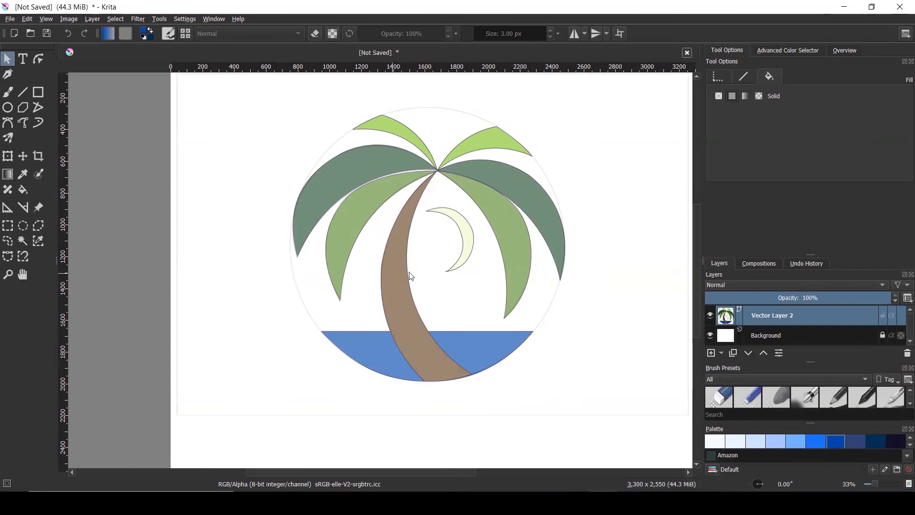
pyautogui.click(710, 315)
pyautogui.click(606, 231)
pyautogui.click(606, 231)
pyautogui.click(607, 231)
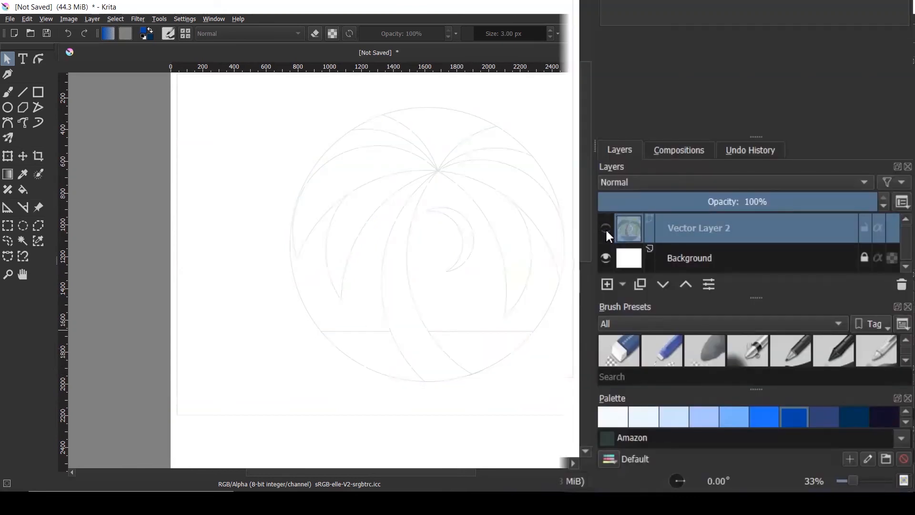
pyautogui.click(606, 231)
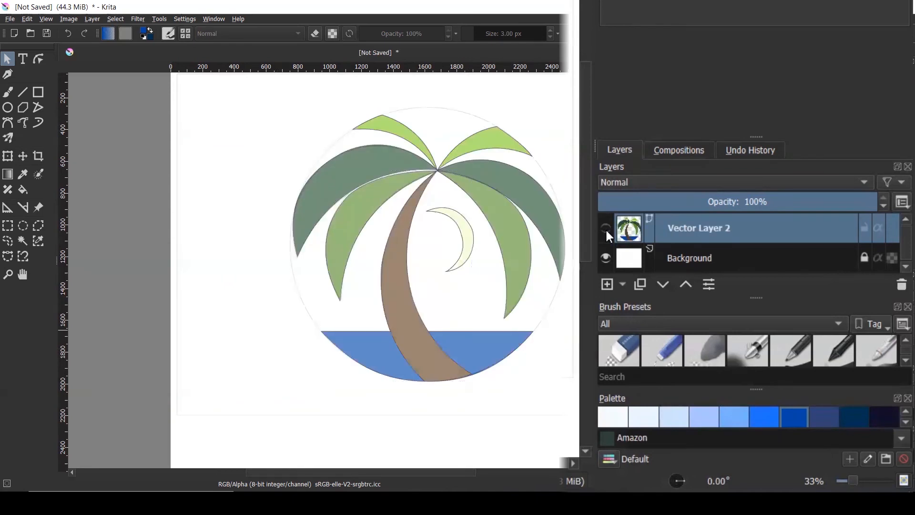
pyautogui.click(606, 230)
pyautogui.click(623, 285)
pyautogui.click(663, 352)
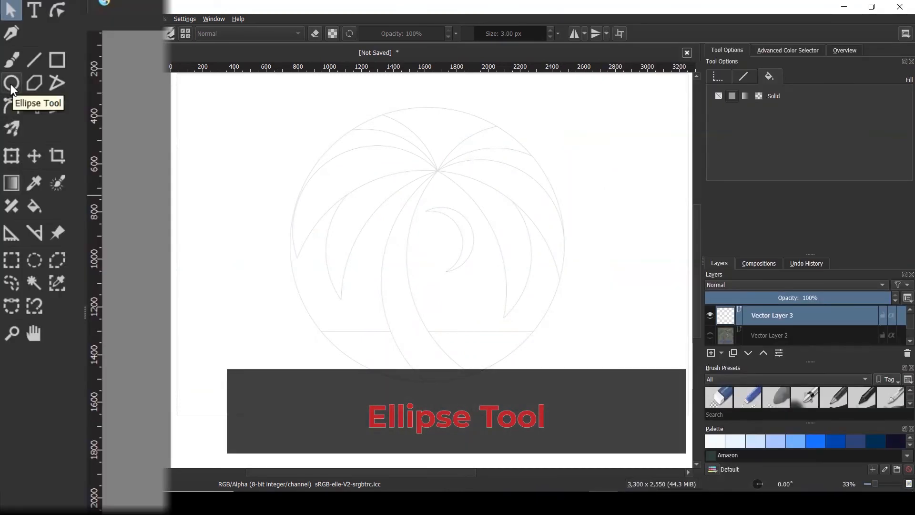
# Draw an unfilled circle outward from the centre of the reference with the Ellipse tool, matching the size of the reference circle.
pyautogui.click(11, 84)
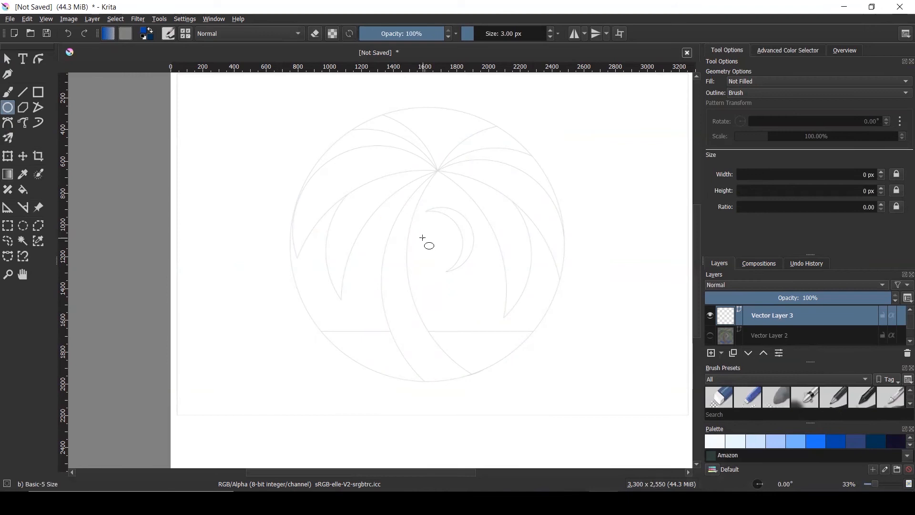
pyautogui.moveTo(423, 237)
pyautogui.mouseDown()
pyautogui.moveTo(465, 280)
pyautogui.moveTo(516, 289)
pyautogui.moveTo(552, 376)
pyautogui.moveTo(581, 393)
pyautogui.moveTo(513, 426)
pyautogui.moveTo(446, 418)
pyautogui.moveTo(491, 376)
pyautogui.moveTo(587, 328)
pyautogui.moveTo(640, 248)
pyautogui.moveTo(580, 278)
pyautogui.moveTo(571, 334)
pyautogui.mouseUp()
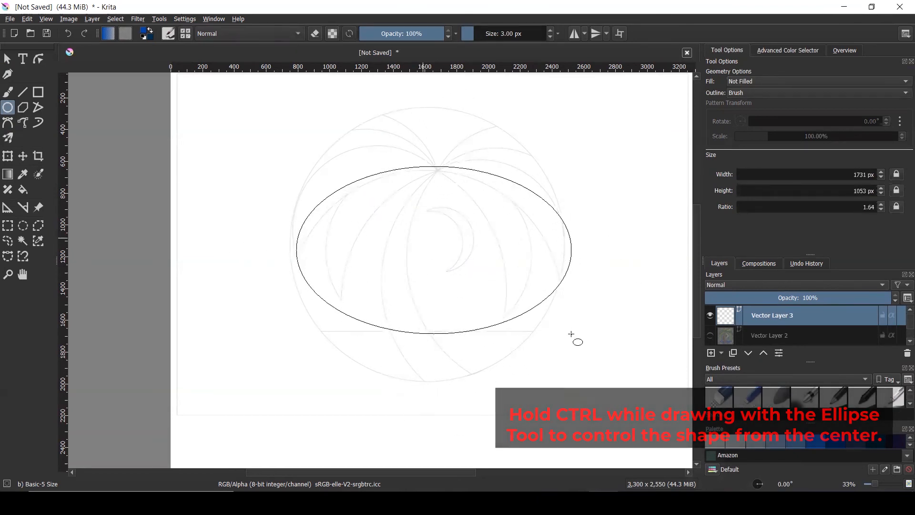
pyautogui.moveTo(569, 335); pyautogui.dragTo(554, 360)
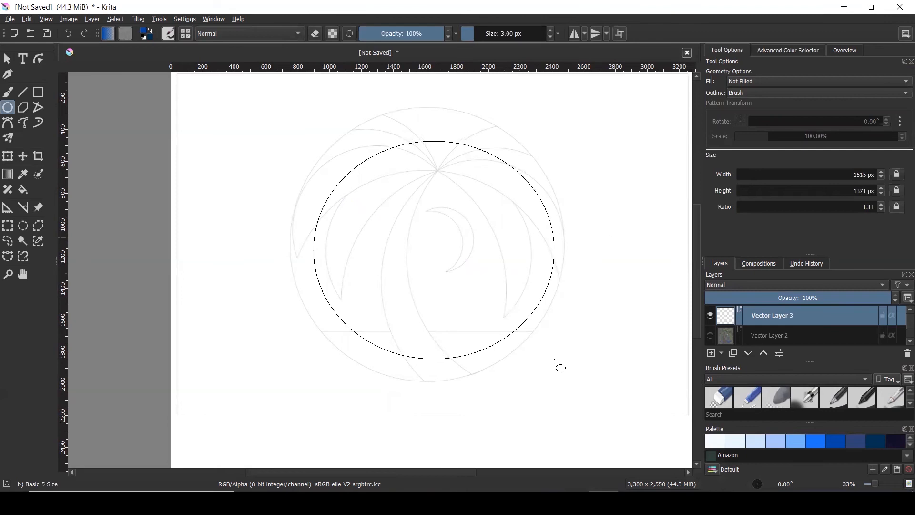
pyautogui.moveTo(555, 359)
pyautogui.mouseDown()
pyautogui.moveTo(594, 398)
pyautogui.moveTo(572, 351)
pyautogui.moveTo(615, 296)
pyautogui.moveTo(517, 406)
pyautogui.moveTo(570, 339)
pyautogui.moveTo(585, 266)
pyautogui.moveTo(564, 221)
pyautogui.moveTo(482, 343)
pyautogui.moveTo(548, 360)
pyautogui.moveTo(544, 261)
pyautogui.moveTo(481, 183)
pyautogui.moveTo(482, 113)
pyautogui.moveTo(454, 89)
pyautogui.moveTo(484, 137)
pyautogui.moveTo(562, 194)
pyautogui.moveTo(572, 217)
pyautogui.moveTo(557, 207)
pyautogui.moveTo(586, 155)
pyautogui.moveTo(552, 111)
pyautogui.moveTo(587, 106)
pyautogui.moveTo(575, 122)
pyautogui.moveTo(617, 125)
pyautogui.moveTo(587, 109)
pyautogui.moveTo(593, 112)
pyautogui.mouseUp()
# Nudge the drawn circle in small increments until it lines up with the reference circle around the palm.
pyautogui.click(10, 59)
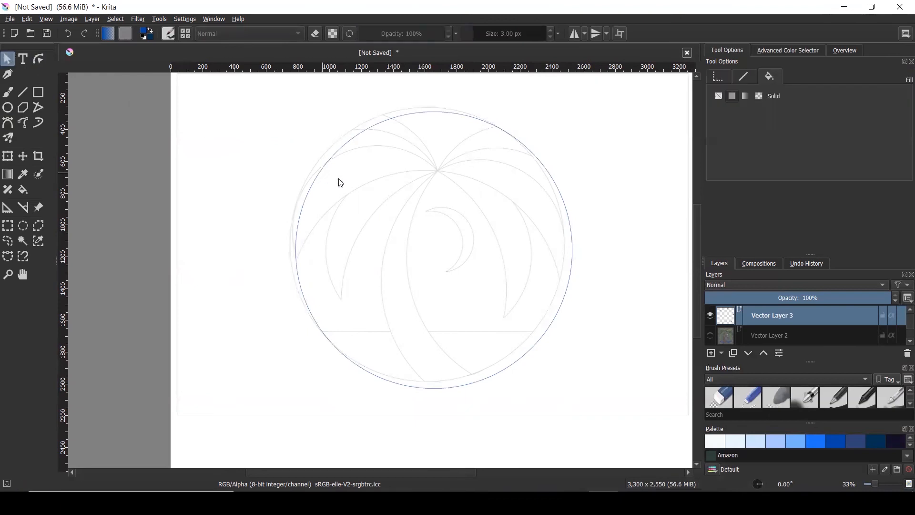
pyautogui.click(544, 170)
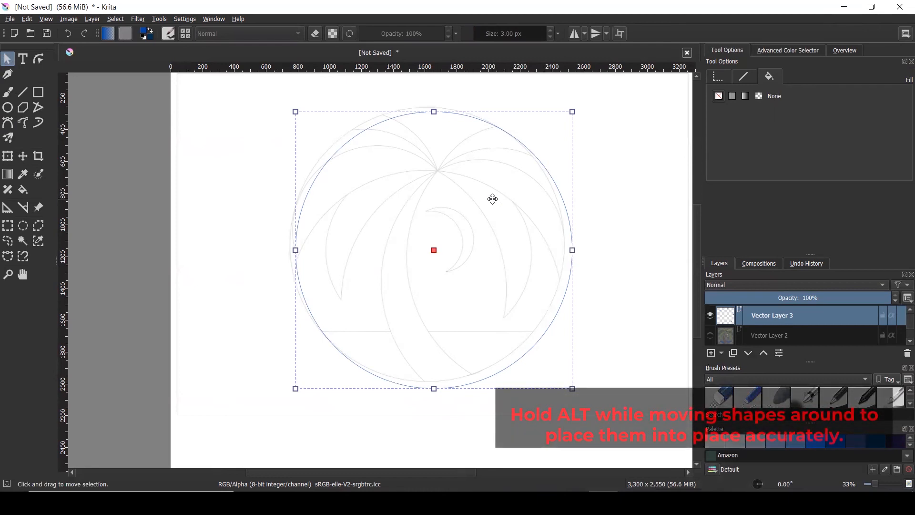
pyautogui.hotkey('alt', 'Left')
pyautogui.hotkey('alt', 'Left')
pyautogui.hotkey('alt', 'Left')
pyautogui.hotkey('alt', 'Left')
pyautogui.hotkey('alt', 'Left')
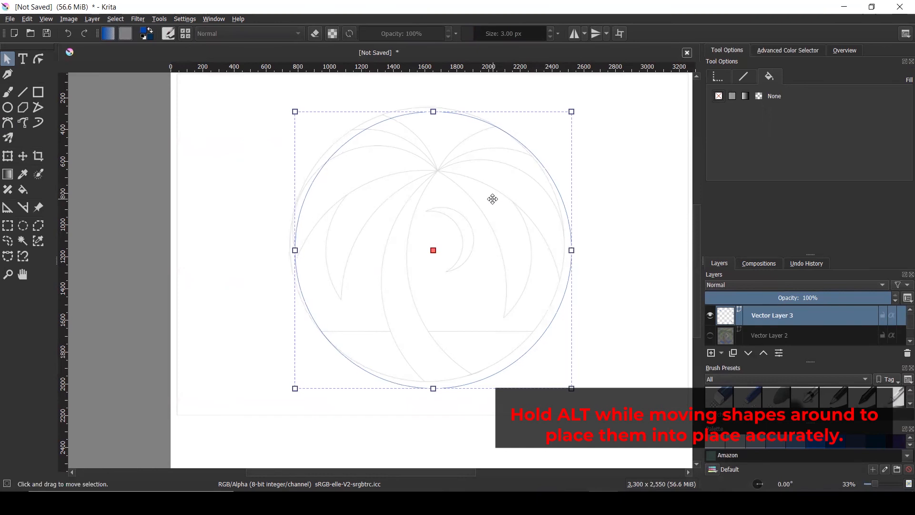
pyautogui.hotkey('alt', 'Left')
pyautogui.hotkey('alt', 'Left')
pyautogui.hotkey('alt', 'Left')
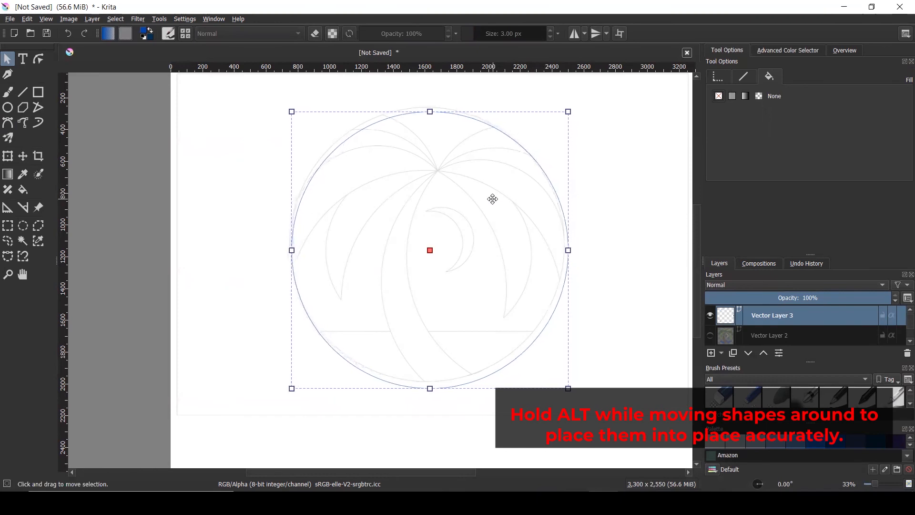
pyautogui.hotkey('alt', 'Up')
pyautogui.hotkey('alt', 'Up')
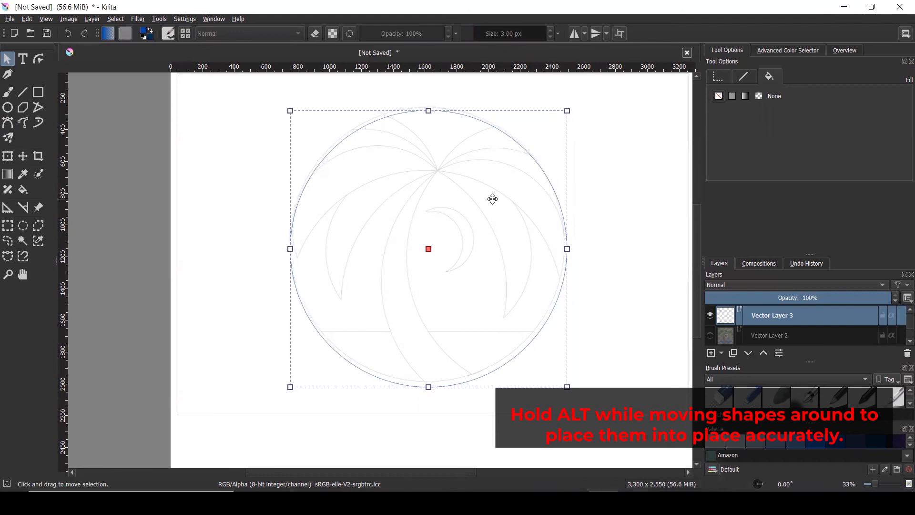
pyautogui.hotkey('alt', 'Up')
pyautogui.hotkey('alt', 'Up')
pyautogui.hotkey('alt', 'Up')
pyautogui.hotkey('alt', 'Up')
pyautogui.hotkey('alt', 'Up')
pyautogui.hotkey('alt', 'Up')
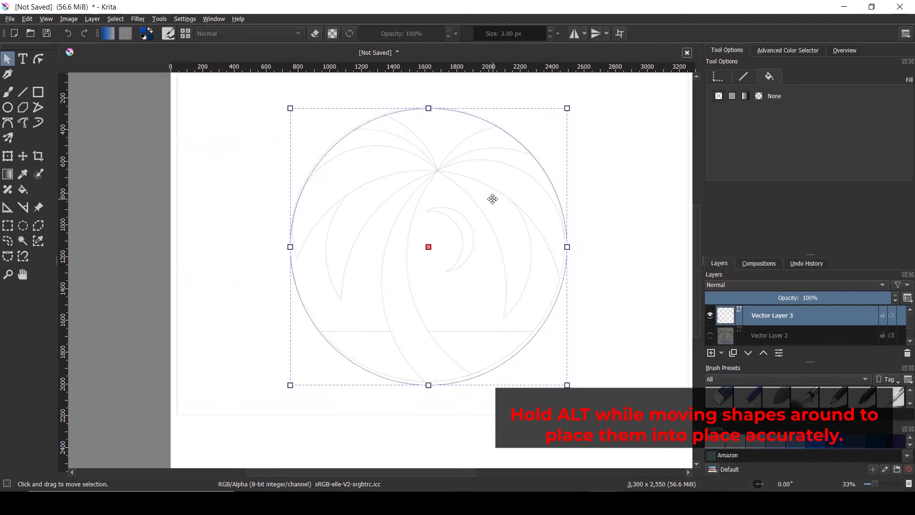
pyautogui.hotkey('alt', 'Up')
pyautogui.hotkey('alt', 'Left')
pyautogui.hotkey('alt', 'Left')
pyautogui.hotkey('alt', 'Left')
pyautogui.hotkey('alt', 'Left')
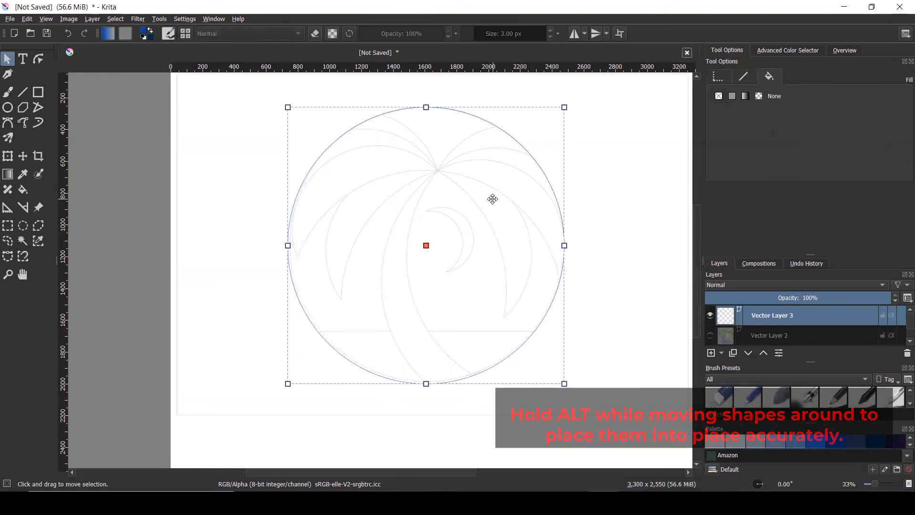
pyautogui.hotkey('alt', 'Left')
pyautogui.hotkey('alt', 'Up')
pyautogui.hotkey('alt', 'Up')
pyautogui.hotkey('alt', 'Right')
pyautogui.hotkey('alt', 'Right')
pyautogui.hotkey('alt', 'Right')
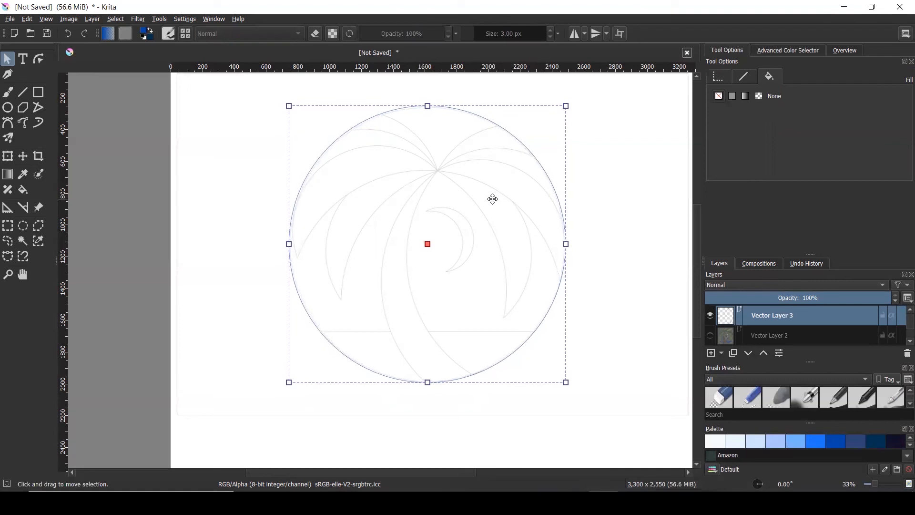
pyautogui.click(614, 281)
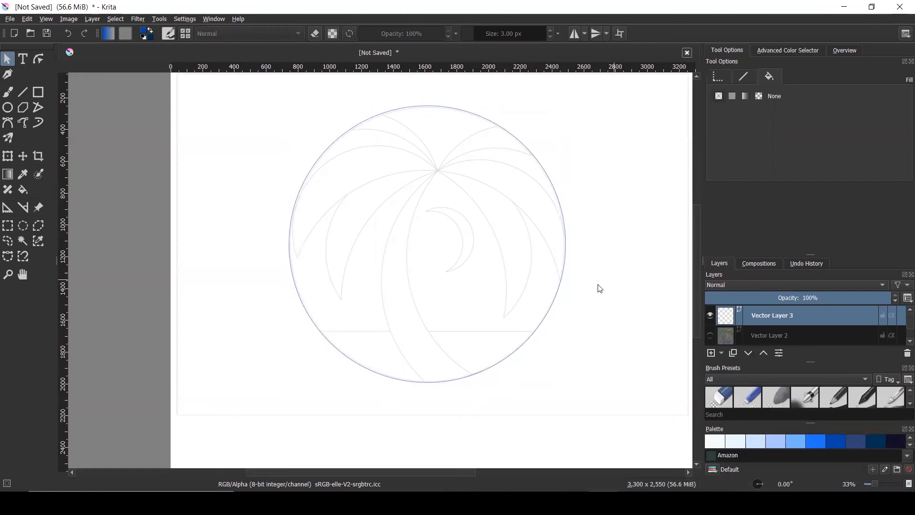
pyautogui.scroll(1, 471, 337)
pyautogui.scroll(-1, 465, 354)
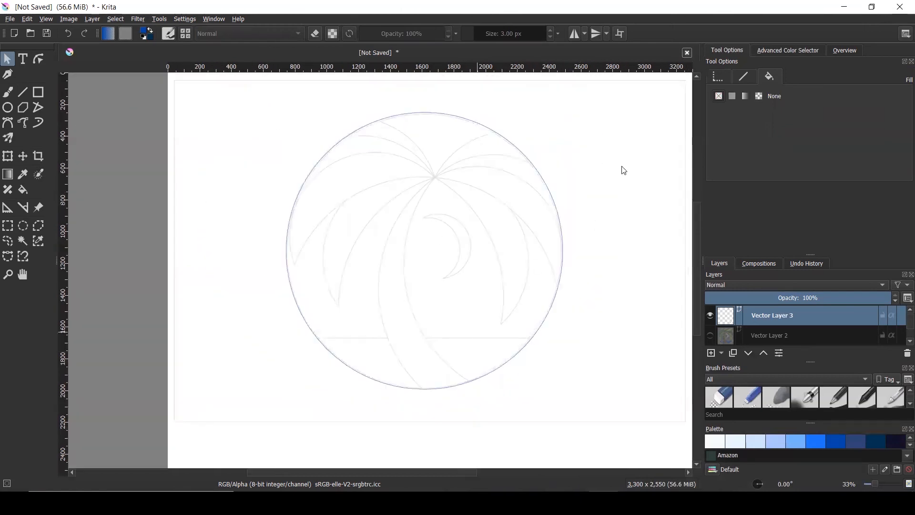
# Set the circle's stroke to 10 px thickness with a very dark navy colour from the palette.
pyautogui.click(744, 78)
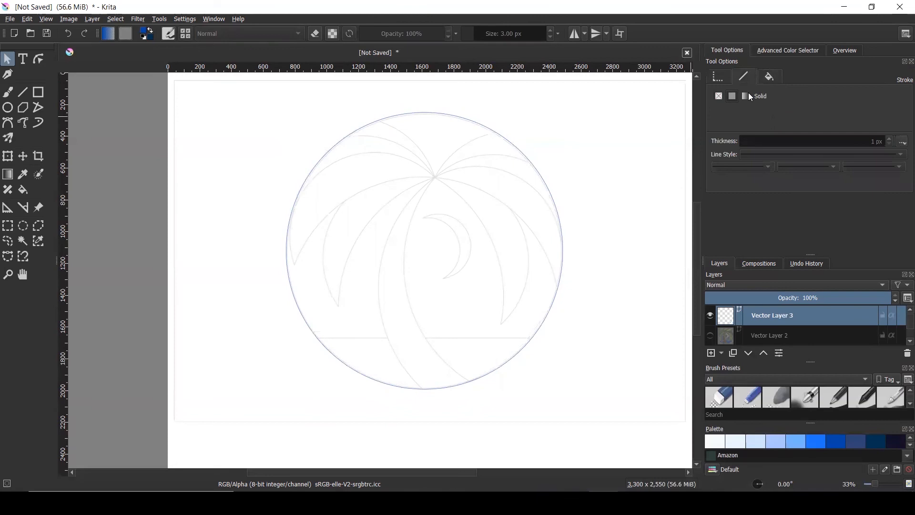
pyautogui.click(387, 120)
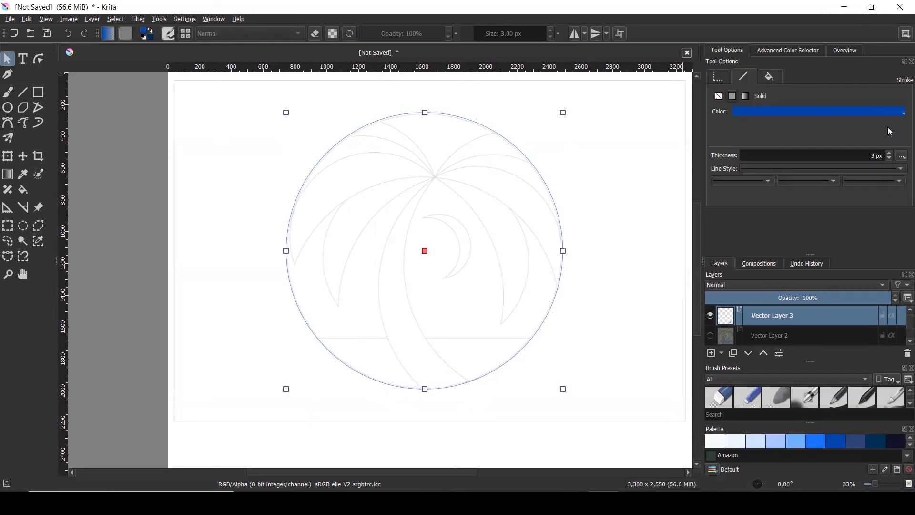
pyautogui.doubleClick(877, 155)
pyautogui.write('310')
pyautogui.press('BackSpace')
pyautogui.press('BackSpace')
pyautogui.press('BackSpace')
pyautogui.write('10')
pyautogui.click(883, 111)
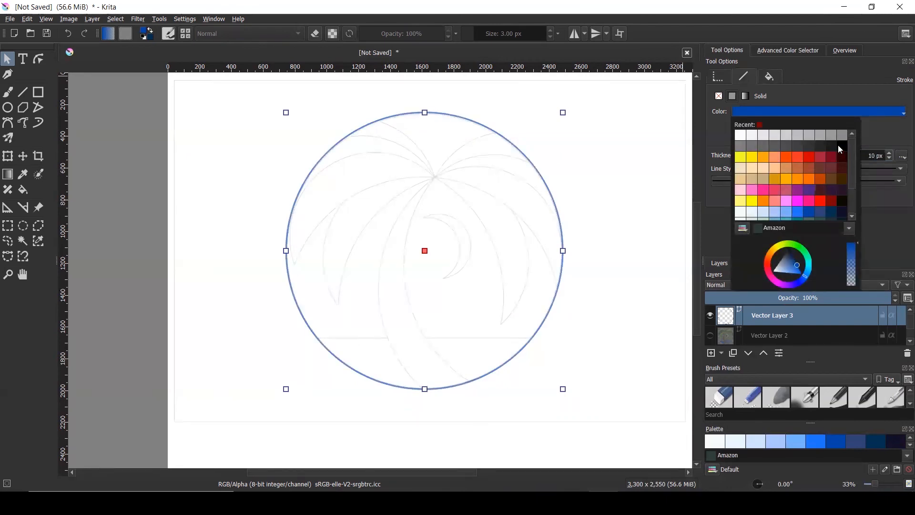
pyautogui.click(842, 213)
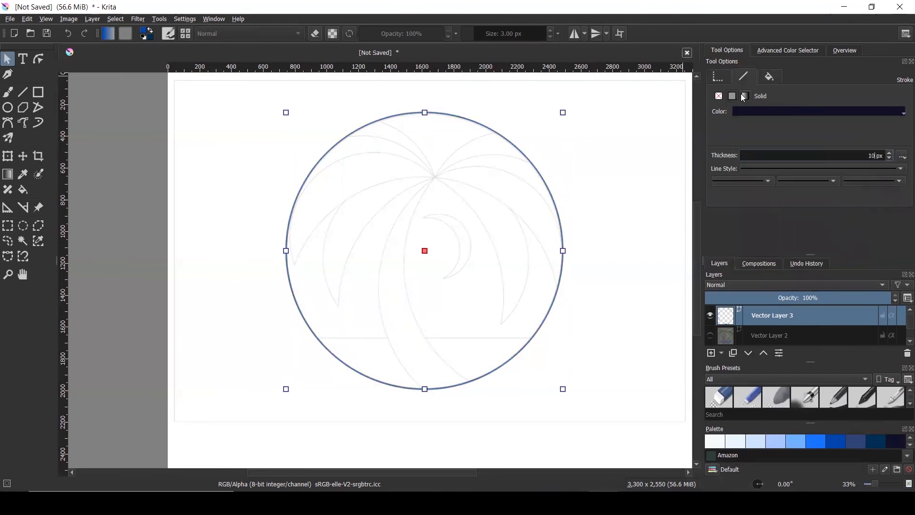
# Give the circle a solid pale mint-cyan fill from the colour palette.
pyautogui.click(764, 80)
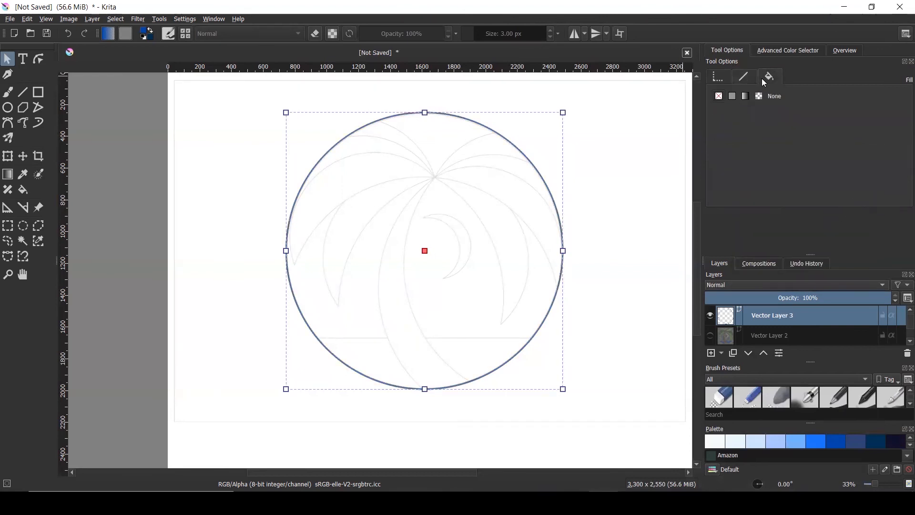
pyautogui.click(733, 96)
pyautogui.click(802, 115)
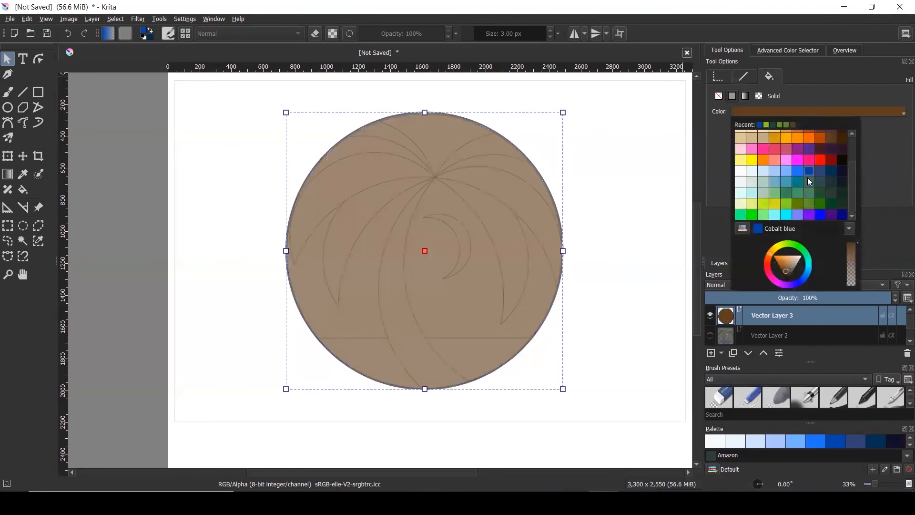
pyautogui.click(763, 172)
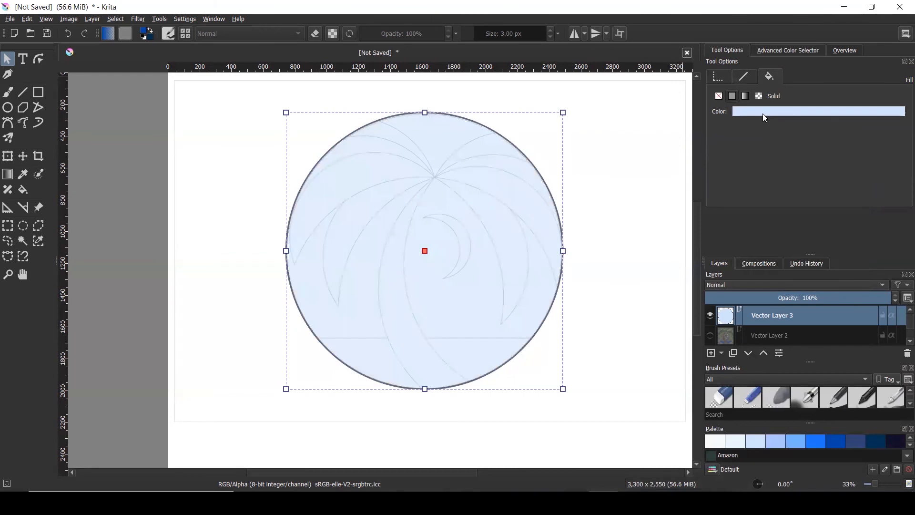
pyautogui.click(763, 113)
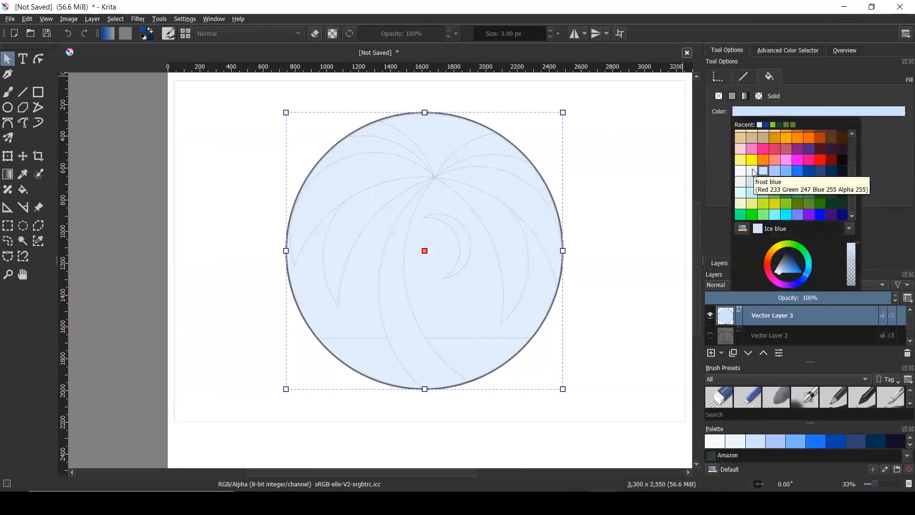
pyautogui.click(746, 196)
pyautogui.click(616, 175)
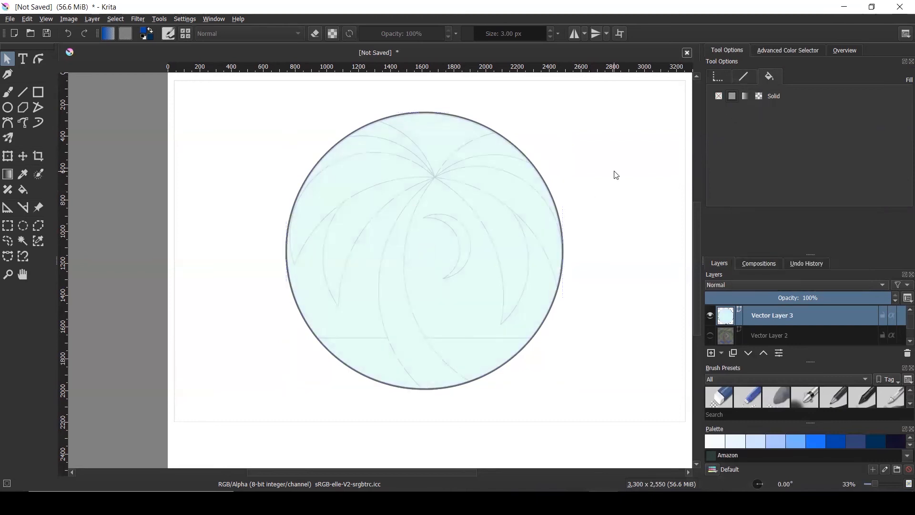
# Show Vector Layer 2 again and move Vector Layer 3 with the circle beneath it.
pyautogui.click(713, 334)
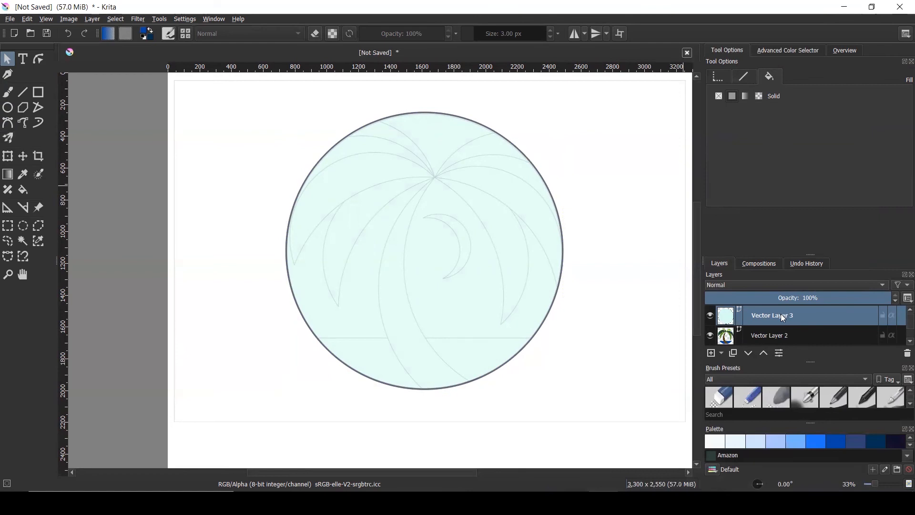
pyautogui.moveTo(783, 318)
pyautogui.moveTo(812, 318)
pyautogui.mouseDown()
pyautogui.moveTo(814, 345)
pyautogui.moveTo(806, 328)
pyautogui.moveTo(808, 337)
pyautogui.moveTo(814, 317)
pyautogui.moveTo(814, 330)
pyautogui.mouseUp()
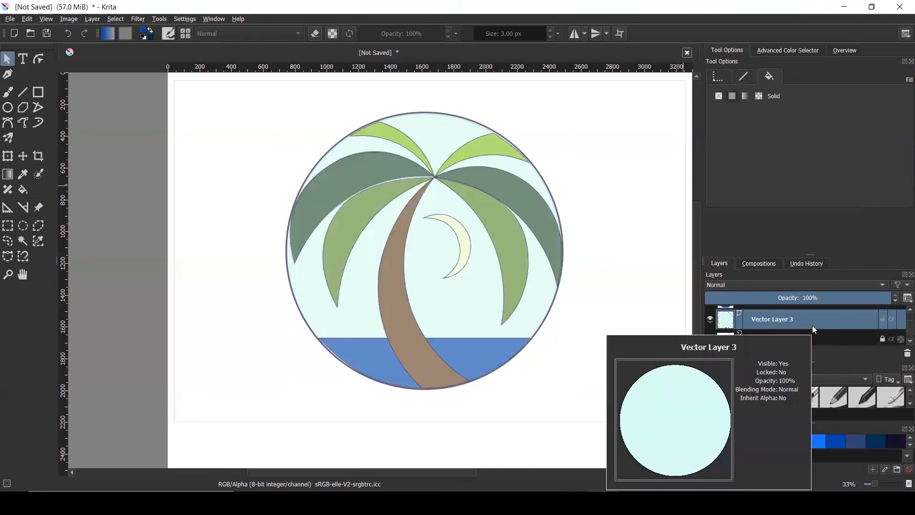
pyautogui.scroll(1, 860, 322)
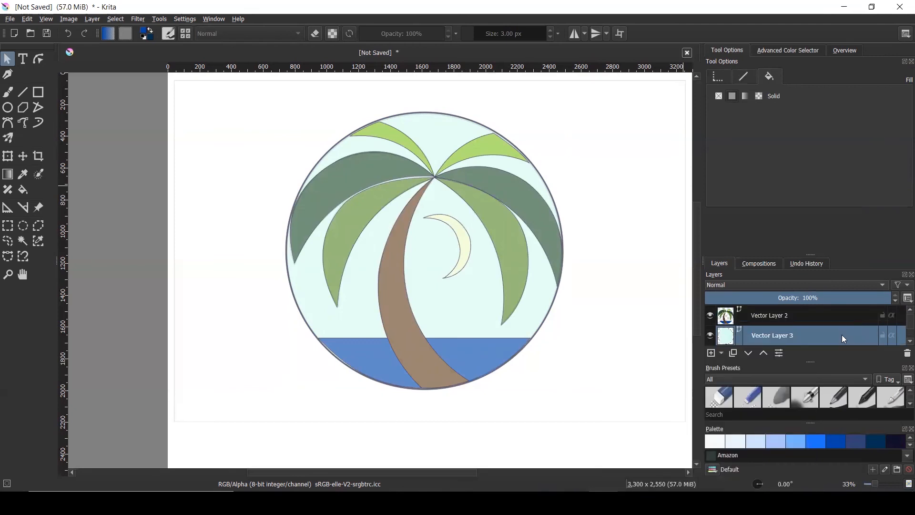
pyautogui.hotkey('ctrl', 'pageup')
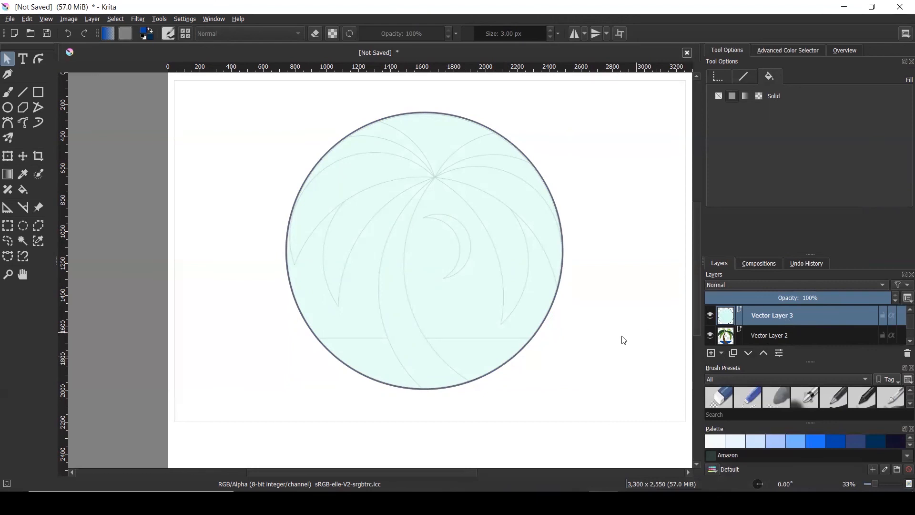
pyautogui.click(749, 354)
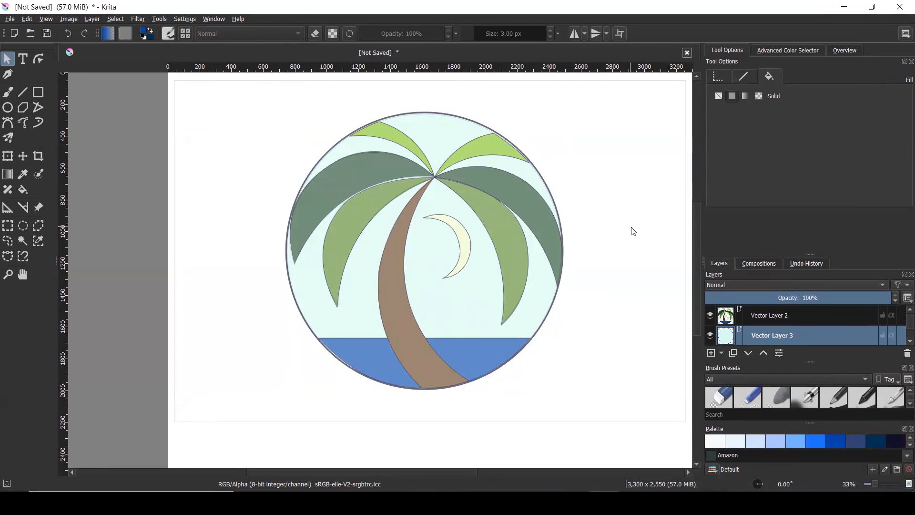
# Try a reduced opacity and several blending modes on Vector Layer 3, returning it to Normal at 100% opacity.
pyautogui.moveTo(875, 297); pyautogui.dragTo(894, 298)
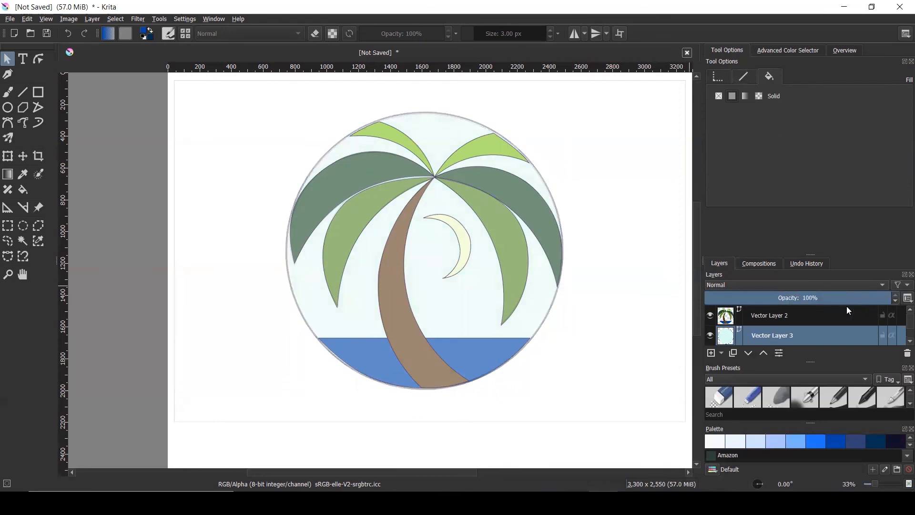
pyautogui.click(759, 287)
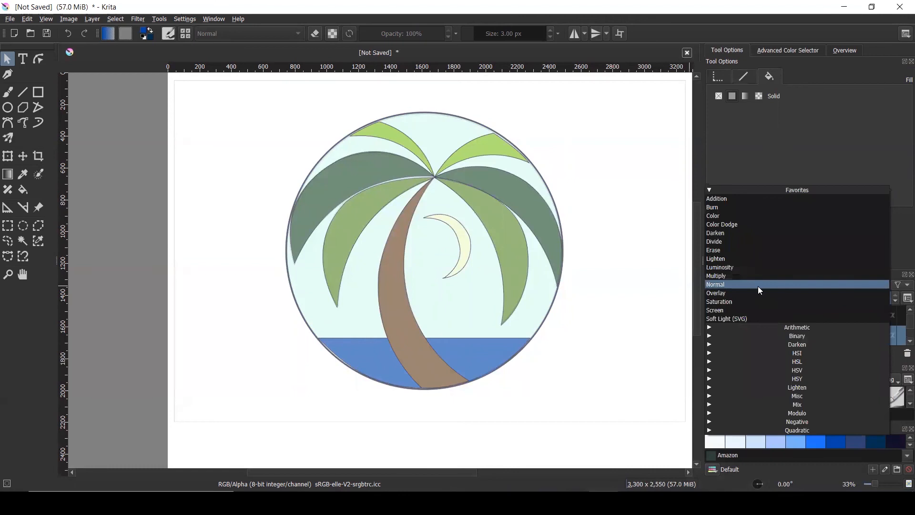
pyautogui.click(728, 276)
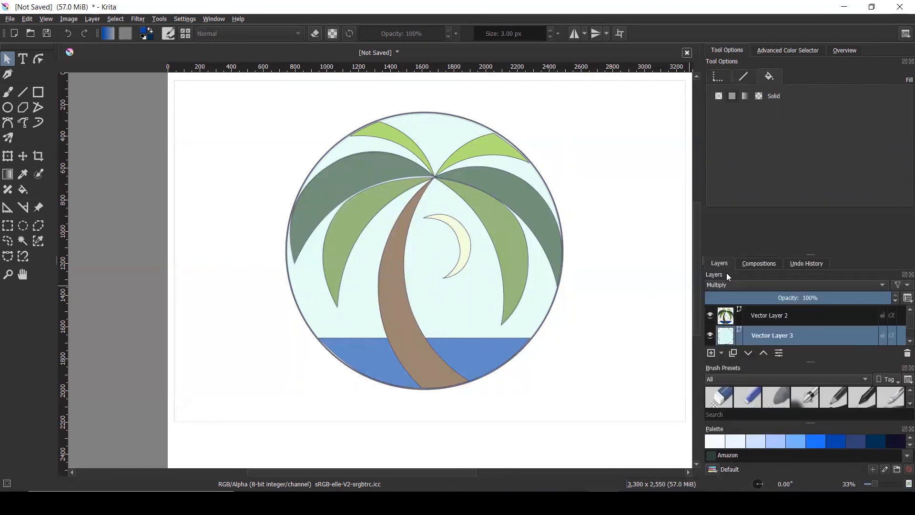
pyautogui.scroll(-1, 746, 284)
pyautogui.scroll(2, 746, 284)
pyautogui.scroll(-3, 746, 285)
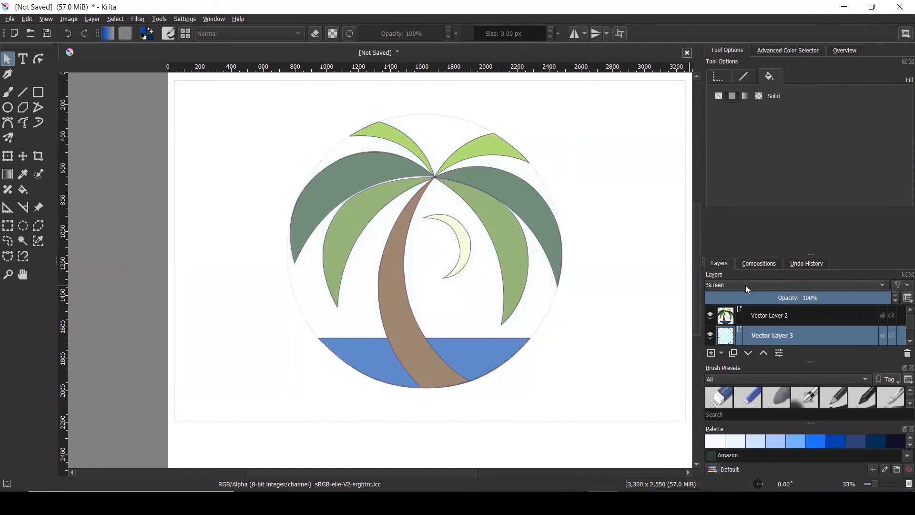
pyautogui.scroll(3, 746, 285)
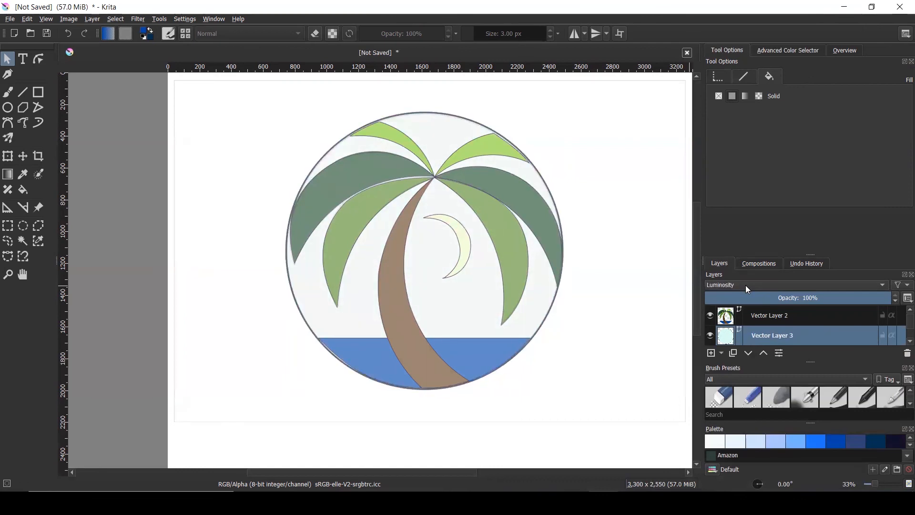
pyautogui.scroll(1, 746, 285)
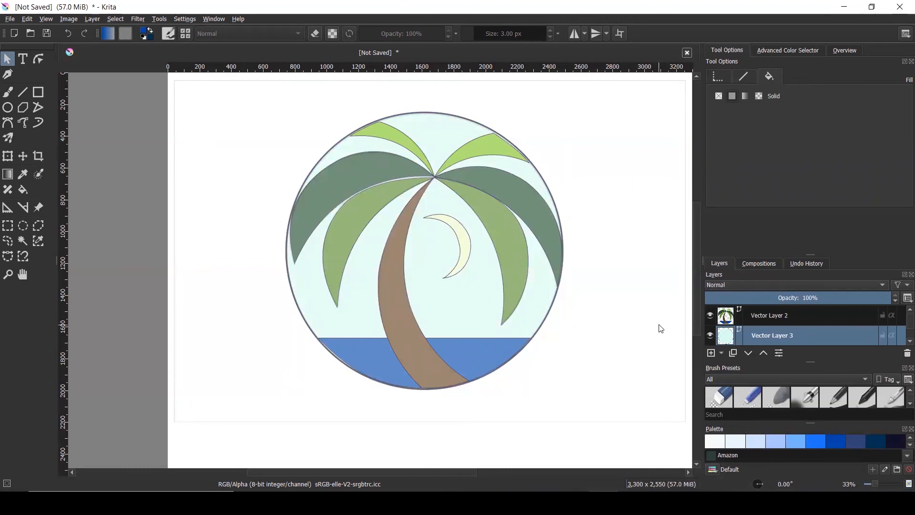
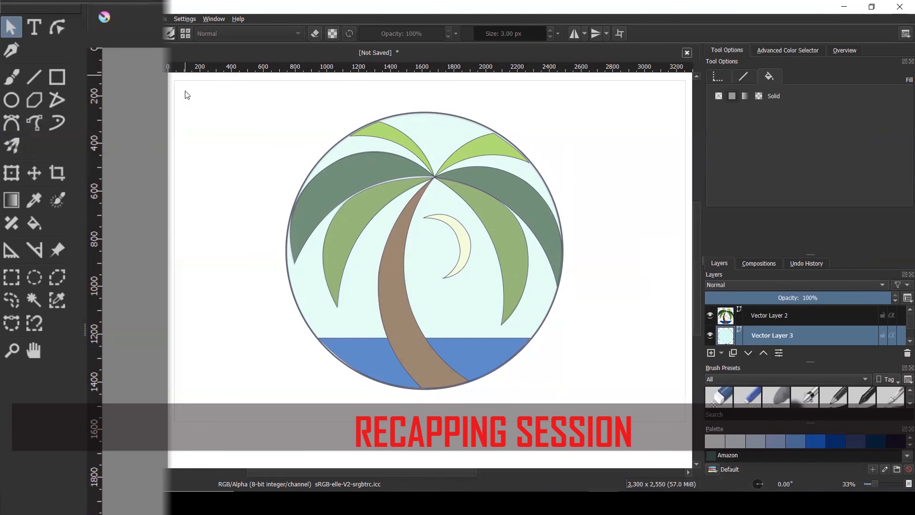
# Activate the Bezier Curve tool and examine the choices offered for its Fill and Outline settings.
pyautogui.click(15, 122)
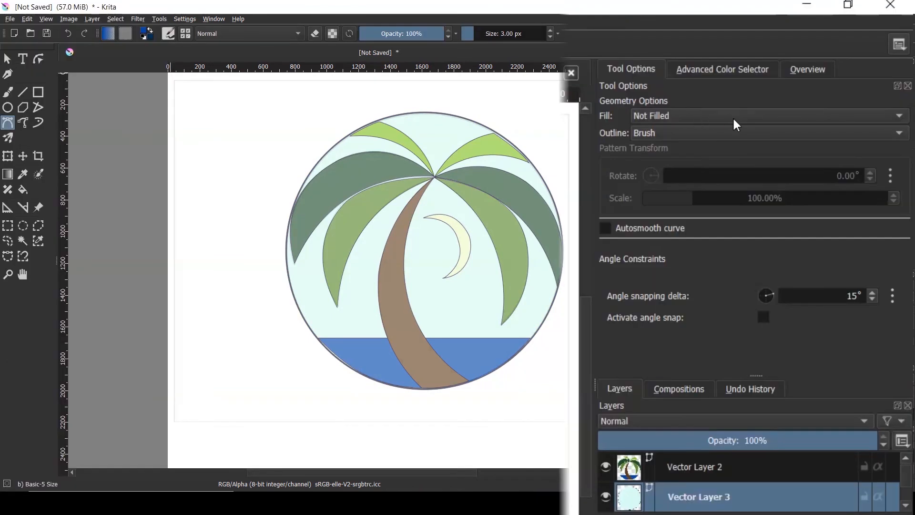
pyautogui.click(733, 119)
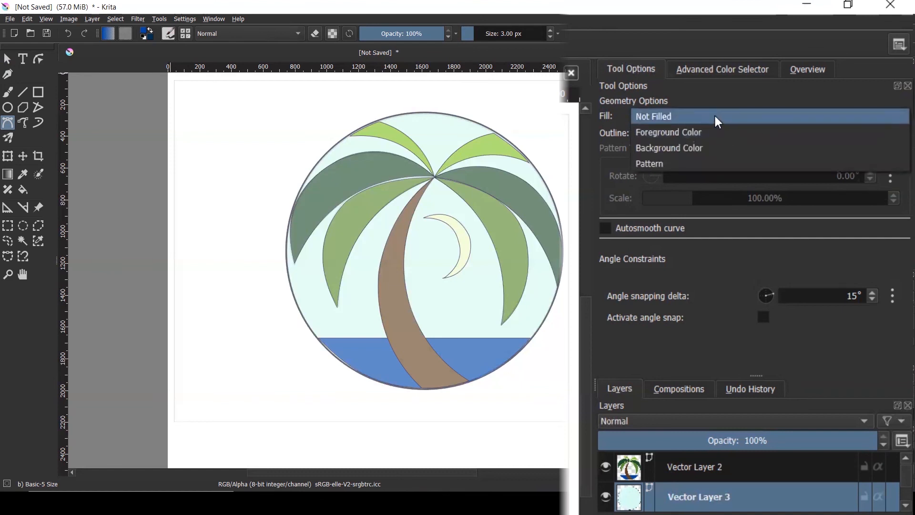
pyautogui.click(607, 123)
pyautogui.click(693, 116)
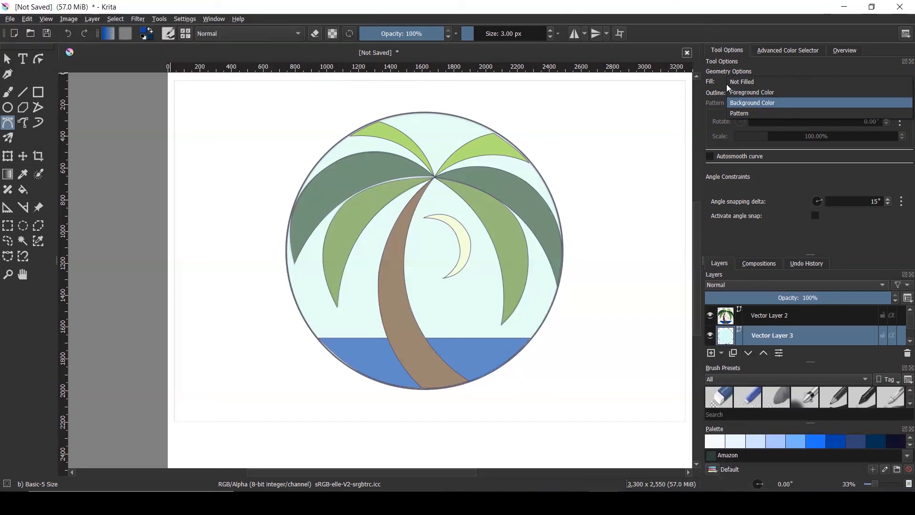
pyautogui.click(795, 70)
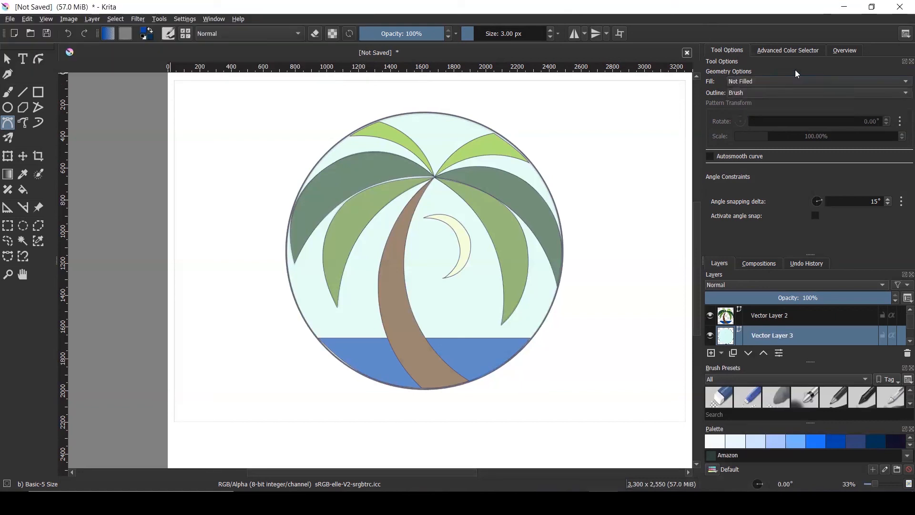
pyautogui.click(762, 91)
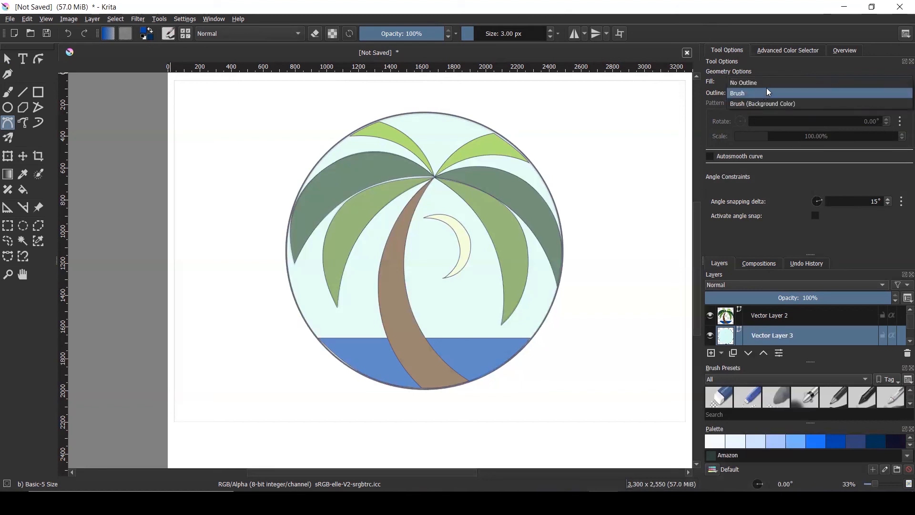
pyautogui.click(703, 88)
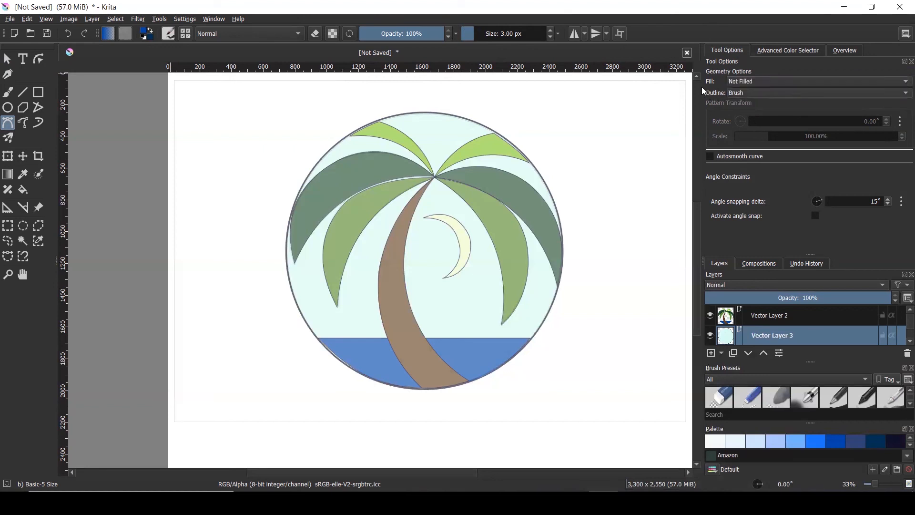
pyautogui.click(771, 93)
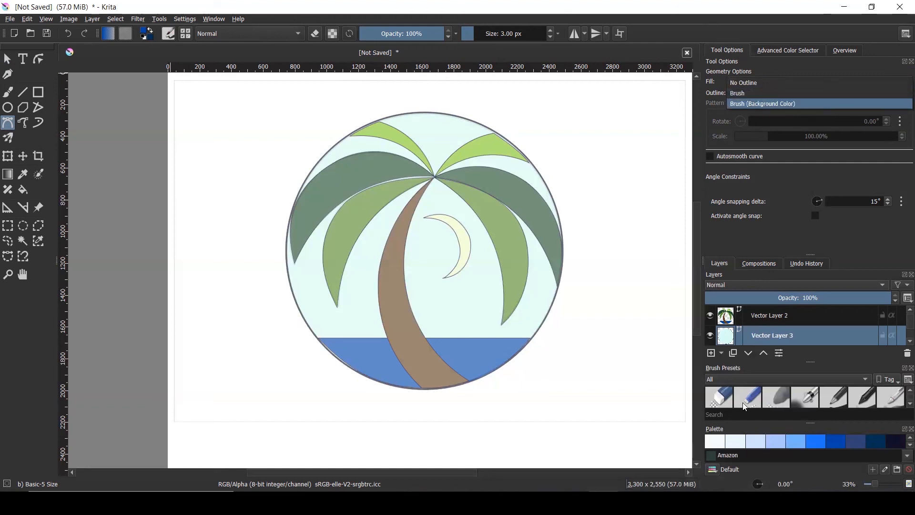
pyautogui.click(717, 91)
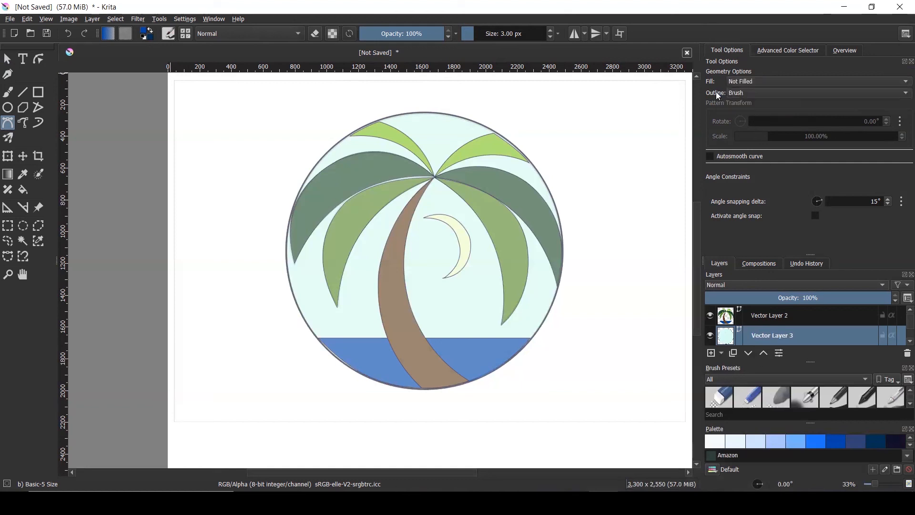
# Enlarge the Brush Presets panel to show more rows of brushes and review the remaining Bezier Curve tool options.
pyautogui.moveTo(810, 254); pyautogui.dragTo(810, 197)
pyautogui.moveTo(811, 338); pyautogui.dragTo(812, 300)
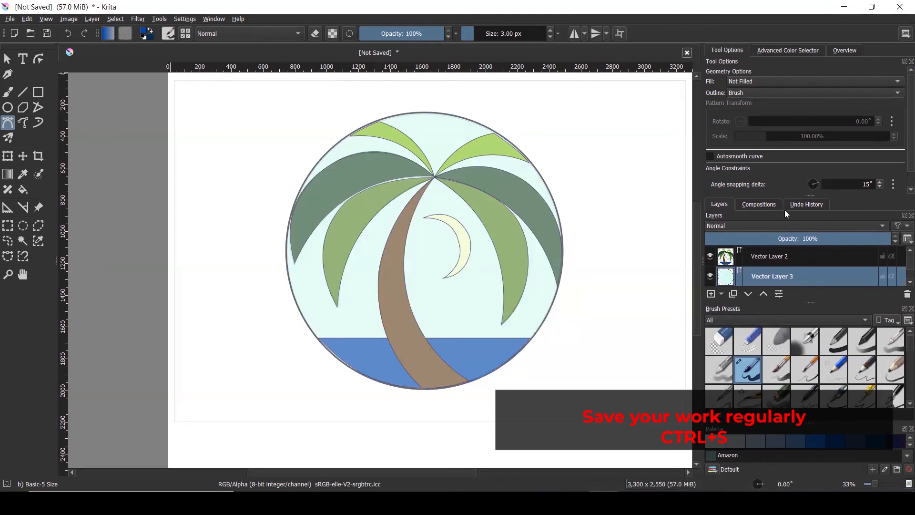
pyautogui.scroll(-1, 901, 96)
pyautogui.scroll(1, 900, 93)
pyautogui.scroll(-1, 902, 92)
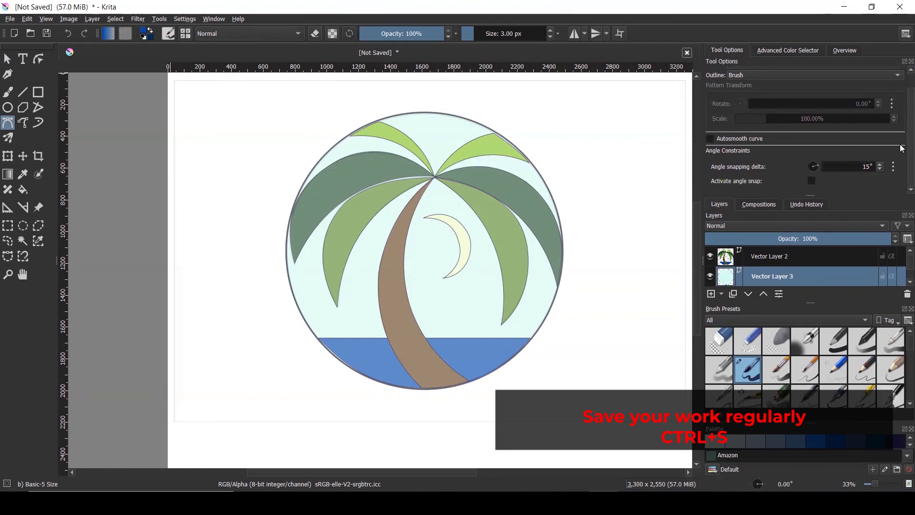
pyautogui.scroll(1, 902, 122)
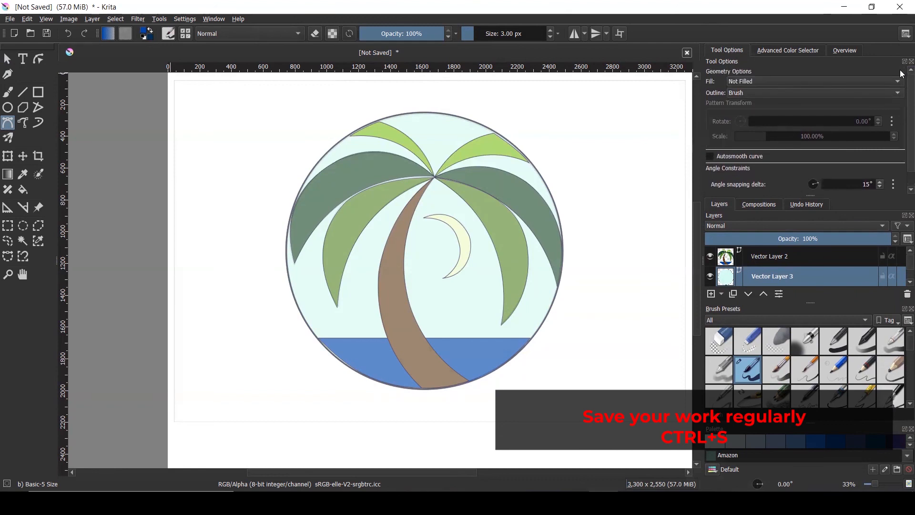
pyautogui.click(711, 155)
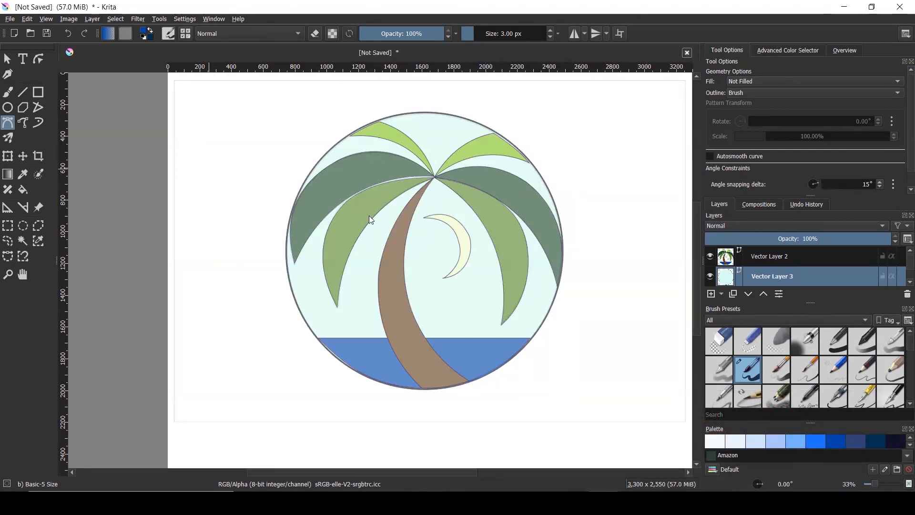
pyautogui.click(773, 257)
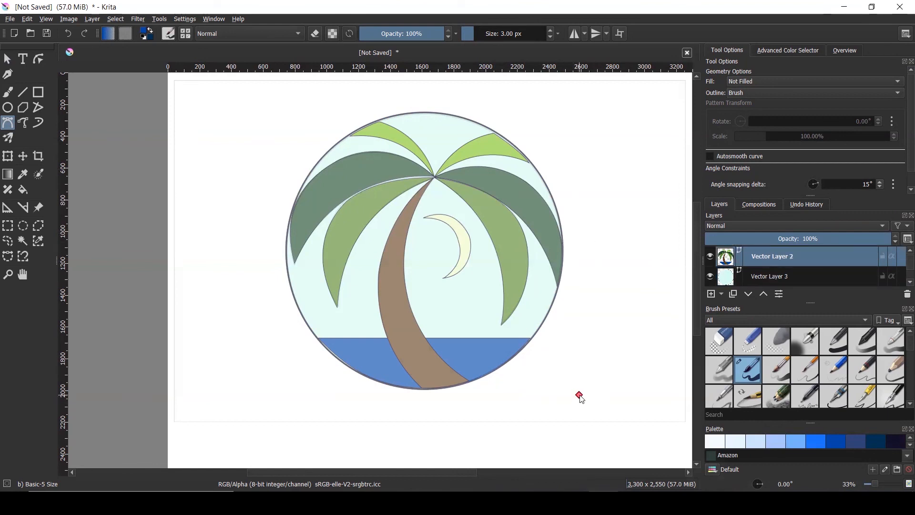
pyautogui.click(580, 394)
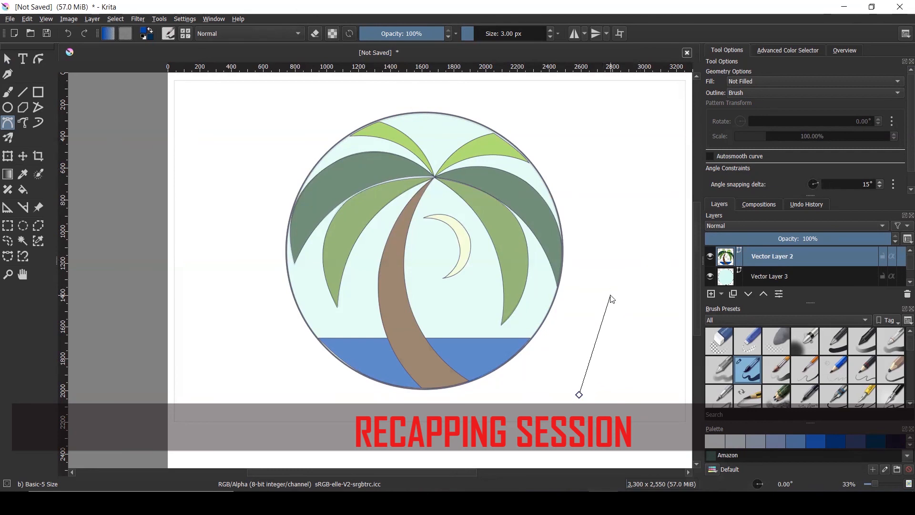
pyautogui.moveTo(612, 297); pyautogui.dragTo(664, 284)
pyautogui.moveTo(670, 236); pyautogui.dragTo(653, 189)
pyautogui.press('Escape')
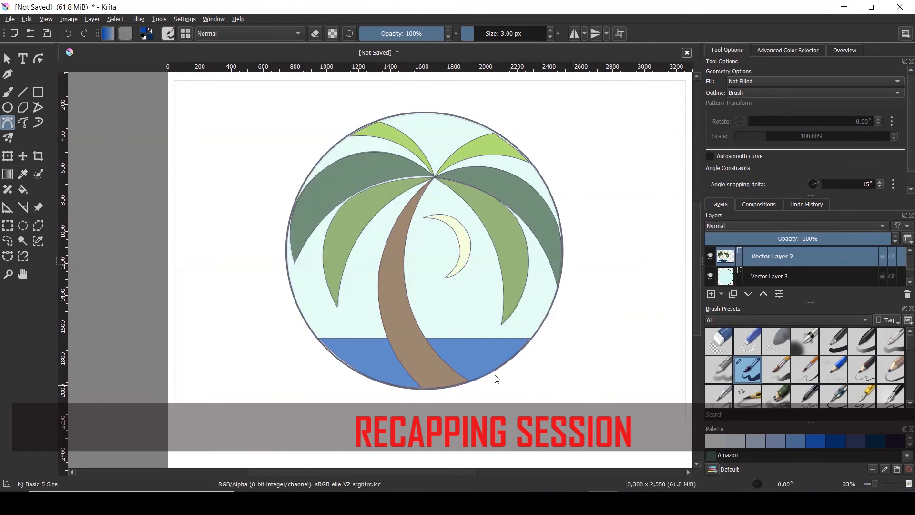
# Draw a tall, closed triangular Bezier path on Vector Layer 2 in the blank area to the right of the circle.
pyautogui.click(776, 275)
pyautogui.click(777, 255)
pyautogui.scroll(-1, 551, 340)
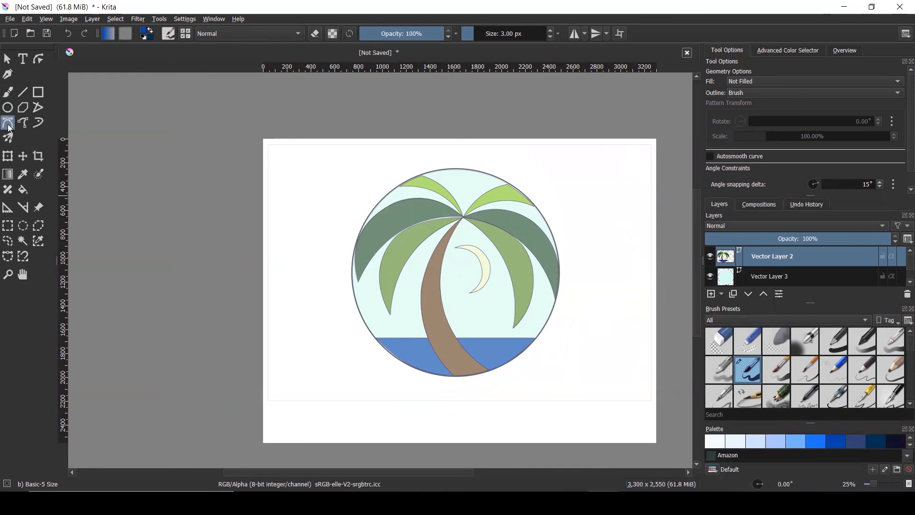
pyautogui.scroll(1, 584, 368)
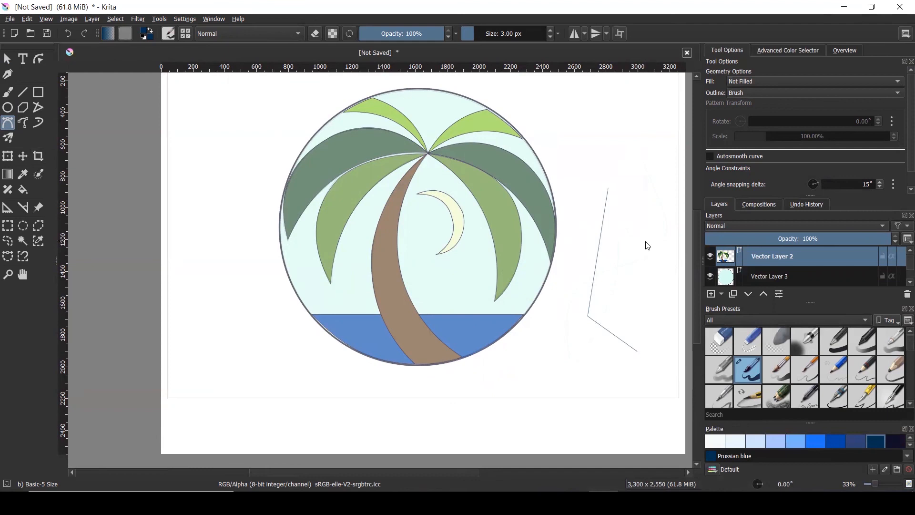
pyautogui.click(614, 192)
pyautogui.click(583, 341)
pyautogui.click(641, 341)
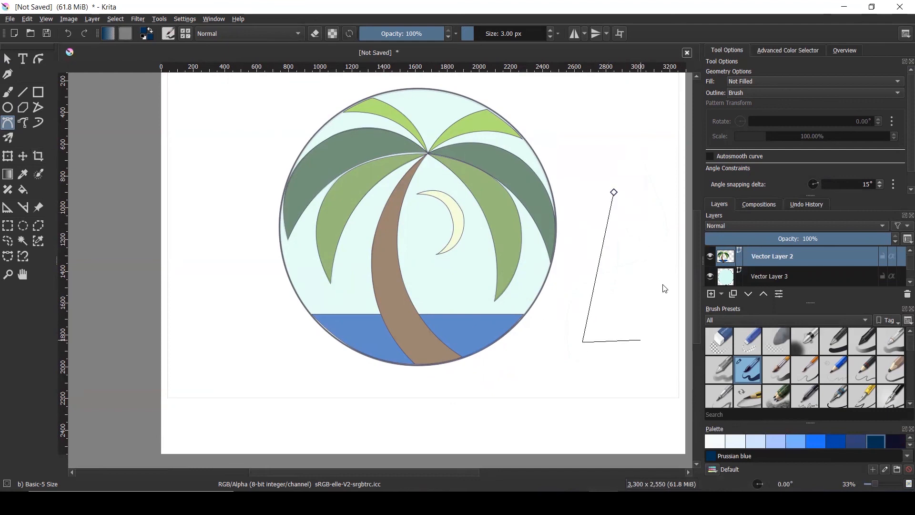
pyautogui.click(614, 193)
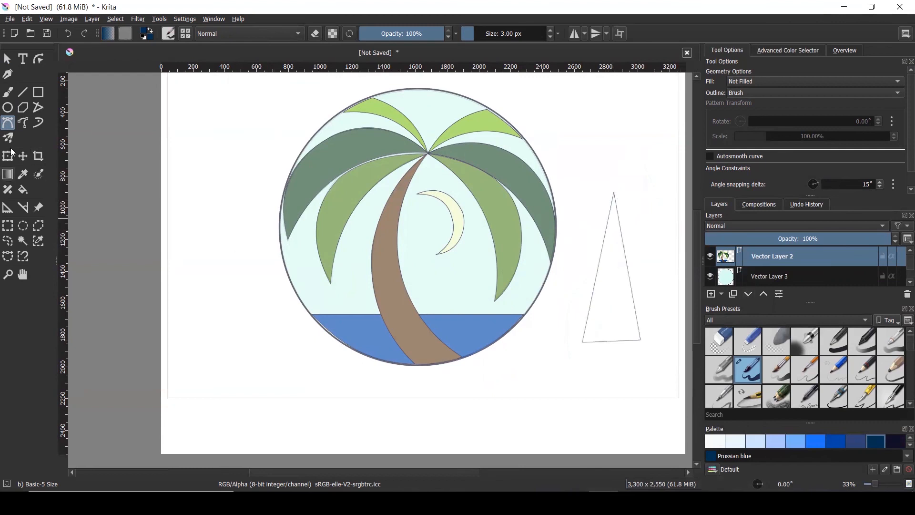
# Edit the triangle's shape by bending its base downward into a curve and bowing both long sides inward.
pyautogui.click(38, 60)
pyautogui.click(614, 344)
pyautogui.moveTo(618, 349); pyautogui.dragTo(612, 368)
pyautogui.moveTo(635, 308); pyautogui.dragTo(605, 310)
pyautogui.click(650, 283)
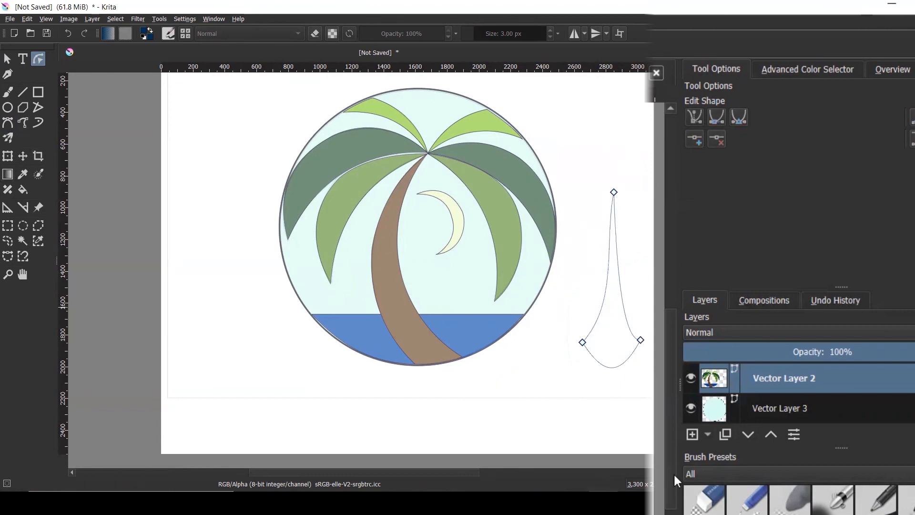
# Move the triangle's apex upward and pull out its curve handles, and convert the end points of its right side to line points.
pyautogui.moveTo(614, 192); pyautogui.dragTo(616, 144)
pyautogui.moveTo(606, 194); pyautogui.dragTo(532, 110)
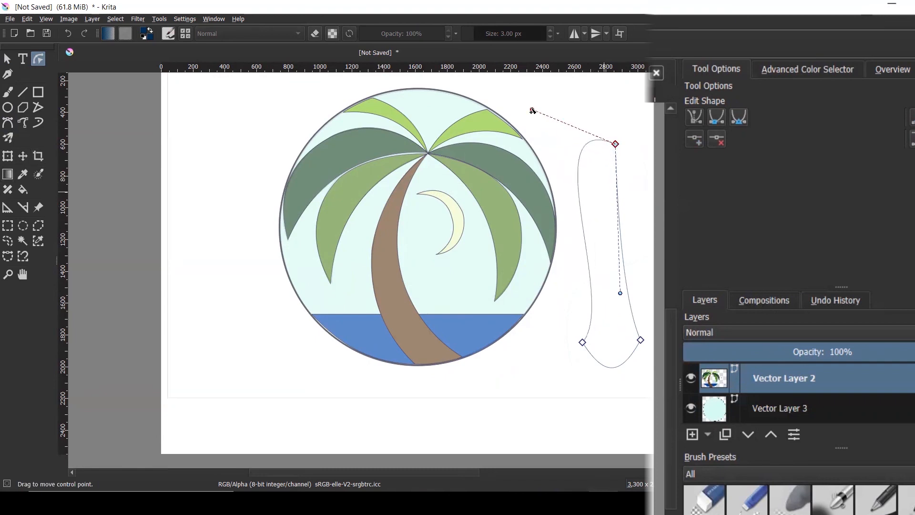
pyautogui.moveTo(619, 293); pyautogui.dragTo(662, 217)
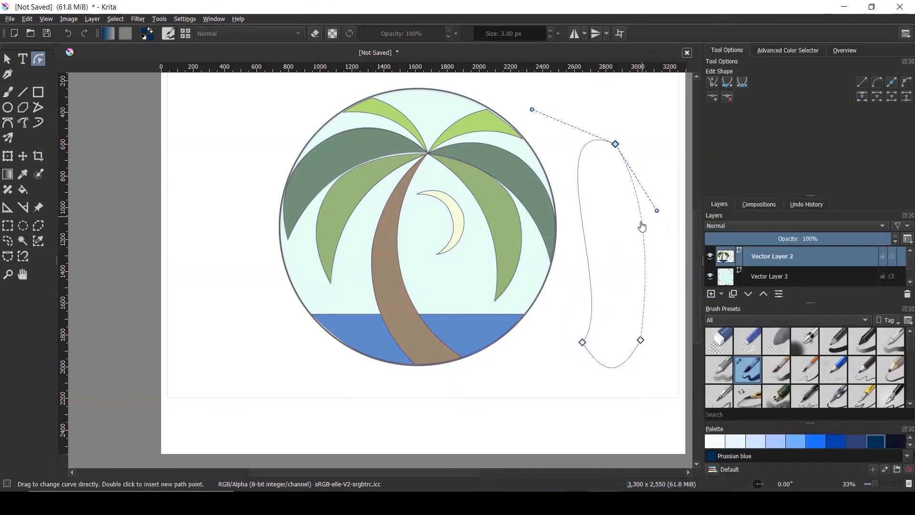
pyautogui.rightClick(645, 245)
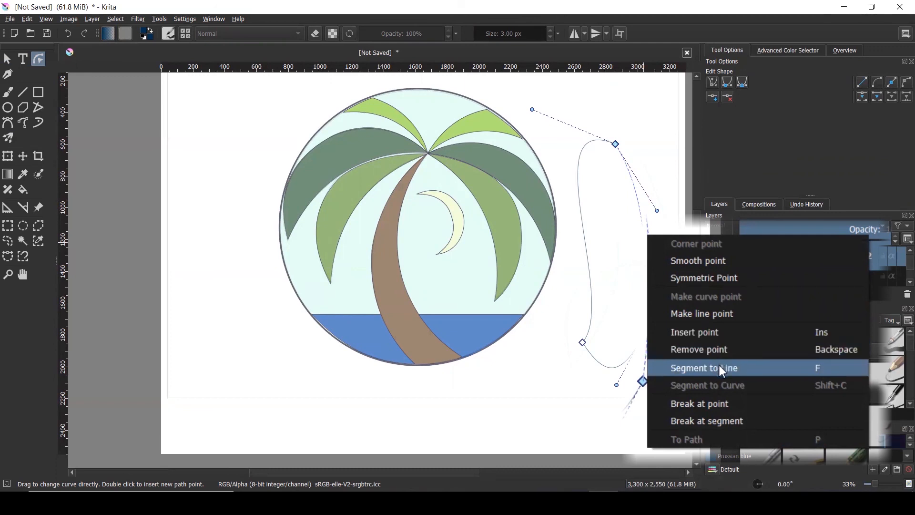
pyautogui.click(692, 316)
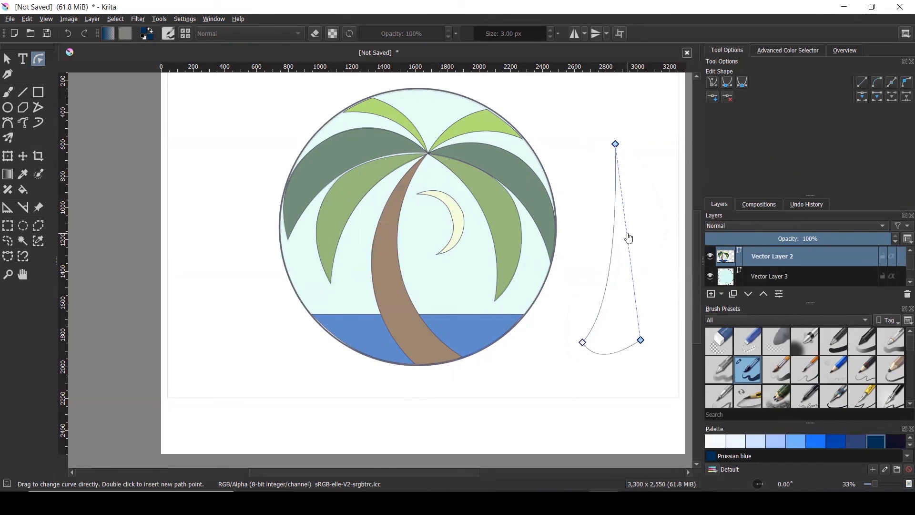
# Insert a point midway along the shape's straight right side and pull it outward, bulging the segment above it into a curve.
pyautogui.rightClick(626, 224)
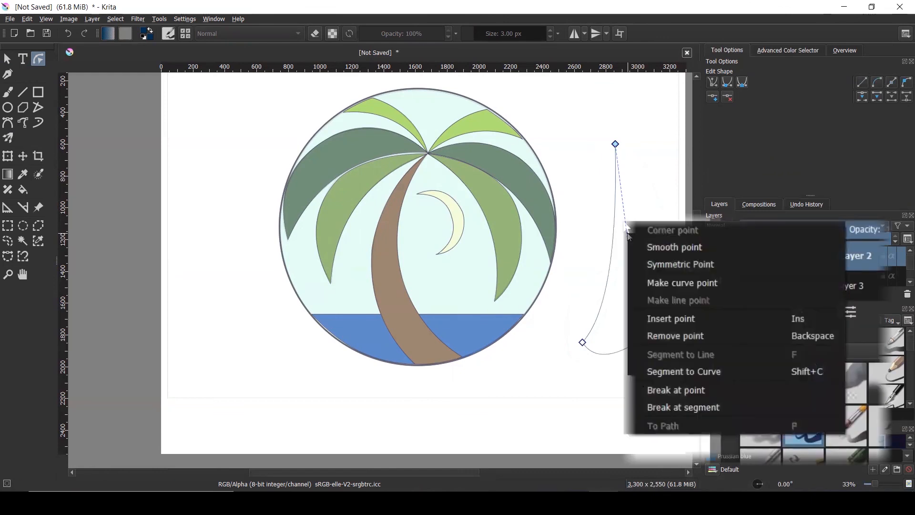
pyautogui.click(688, 319)
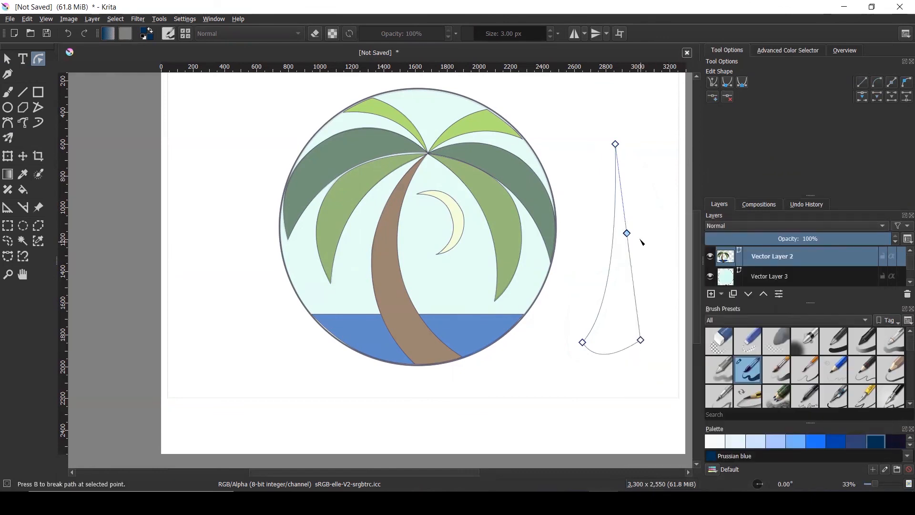
pyautogui.moveTo(630, 236); pyautogui.dragTo(661, 229)
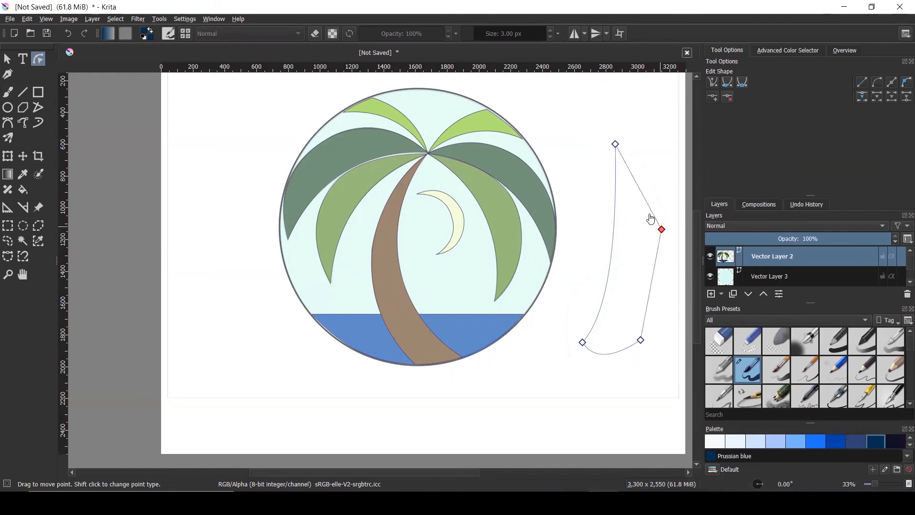
pyautogui.moveTo(665, 193); pyautogui.dragTo(658, 231)
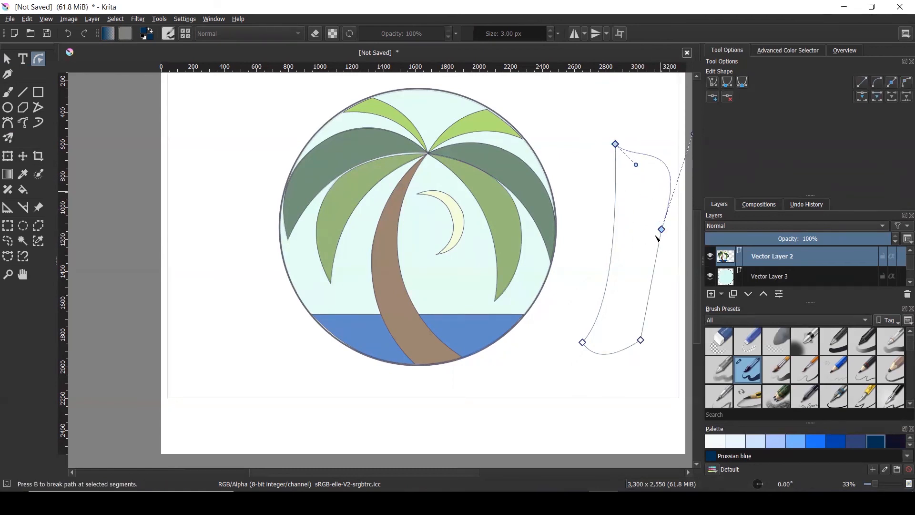
# Bow the lower segment of the practice shape's right side outward into a curve, and remove the shape from Vector Layer 2.
pyautogui.moveTo(656, 261); pyautogui.dragTo(679, 316)
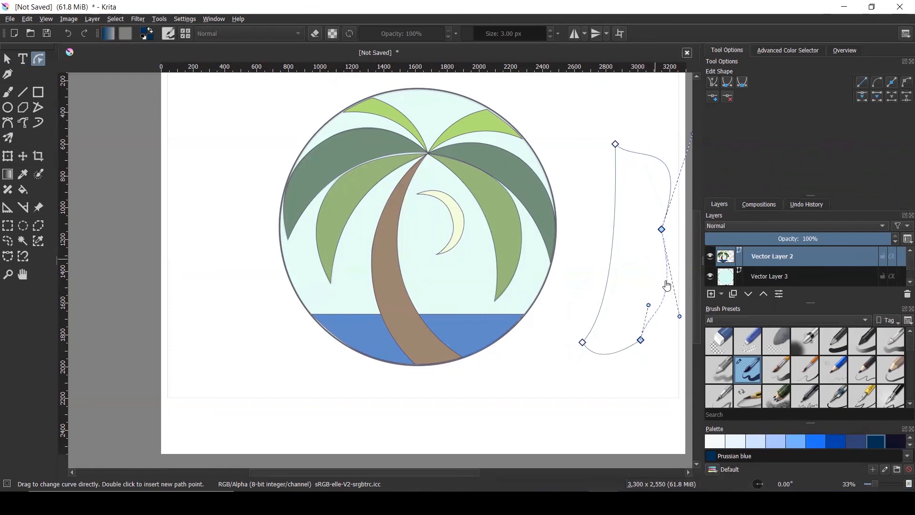
pyautogui.click(518, 397)
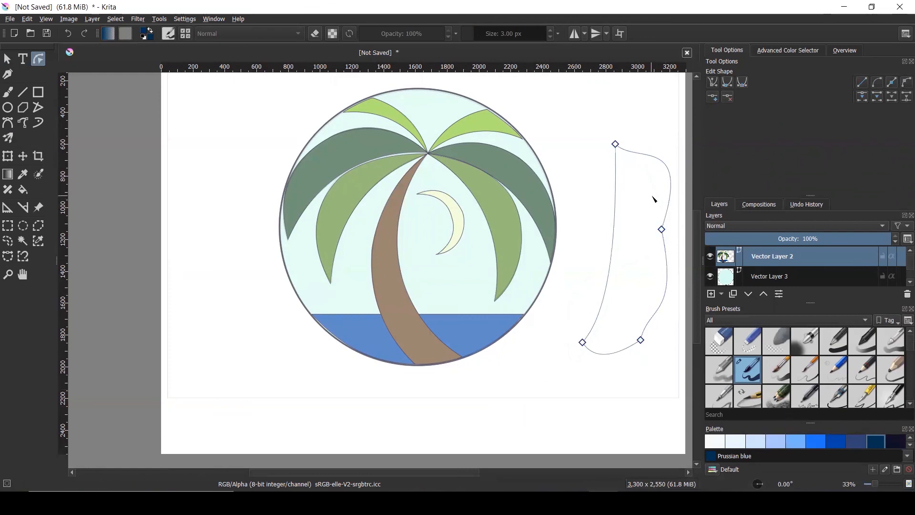
pyautogui.click(7, 59)
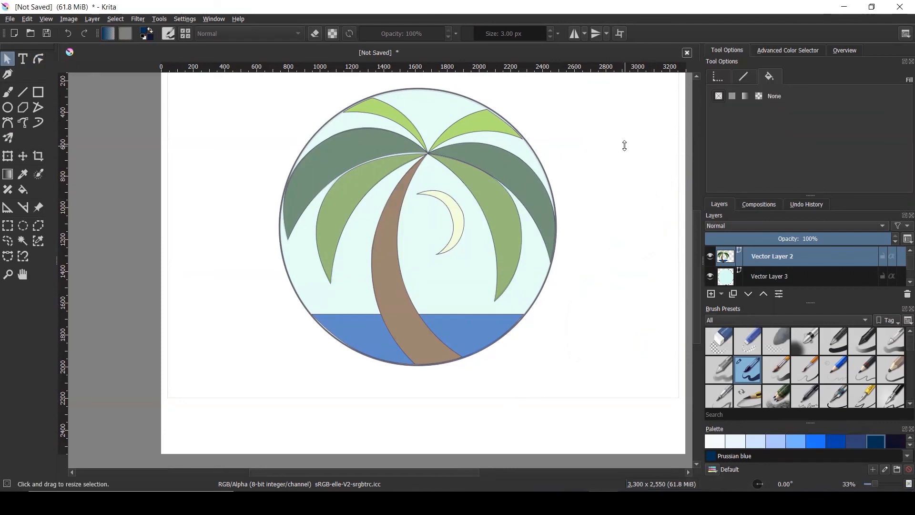
# Bring up the Bezier Curve tool and review its options, the active vector layer and the Basic-5 Size brush preset.
pyautogui.click(7, 123)
pyautogui.moveTo(778, 257)
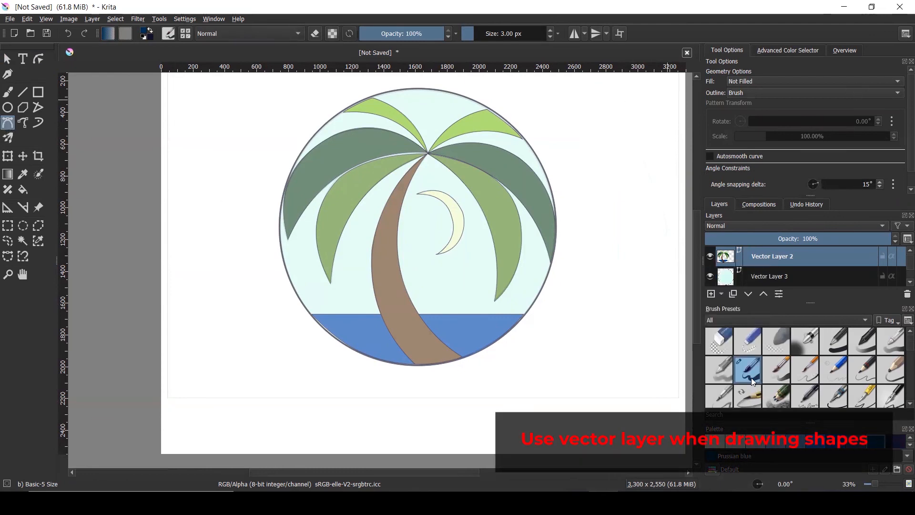
pyautogui.moveTo(752, 378)
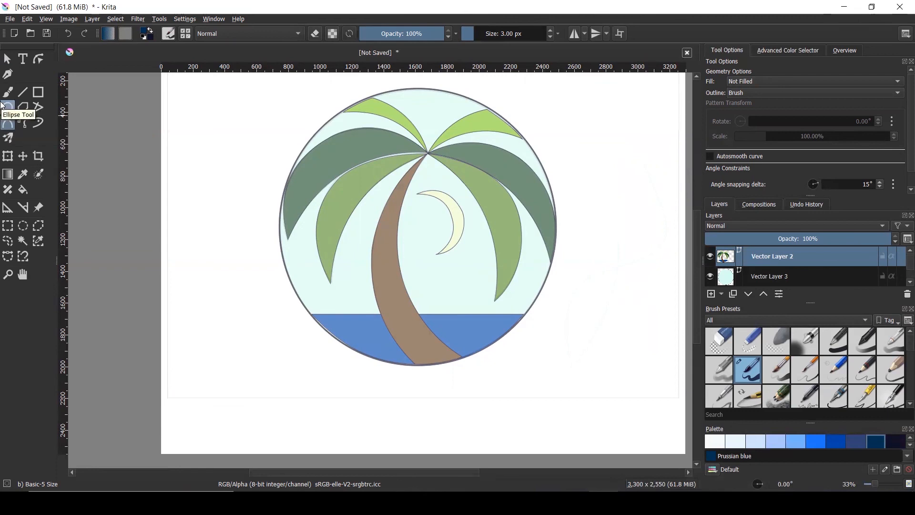
pyautogui.click(491, 133)
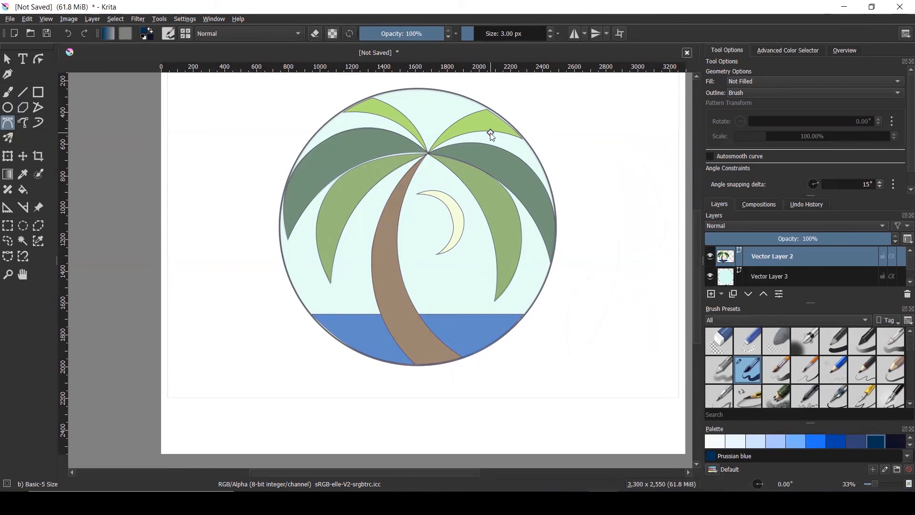
pyautogui.press('Escape')
# Select the light green frond on the palm's upper left and examine its stroke settings, solid fill and fill colour choices.
pyautogui.click(8, 59)
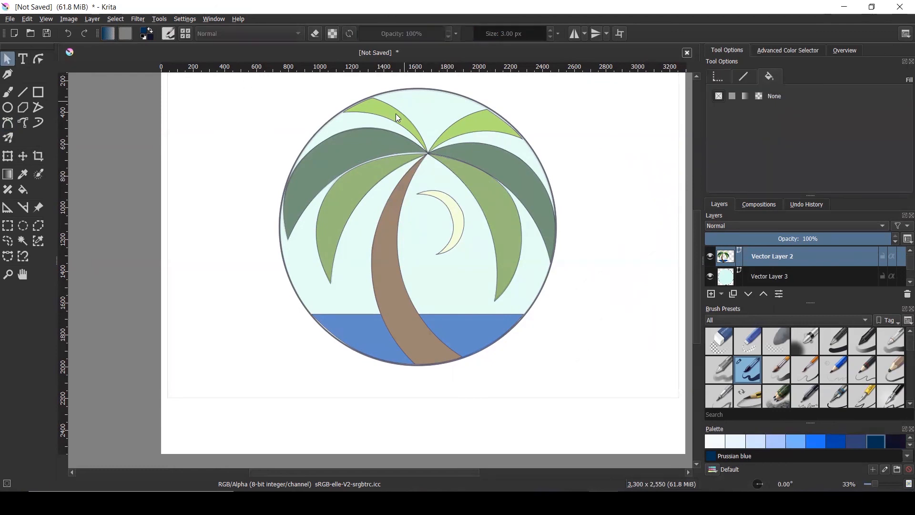
pyautogui.click(396, 114)
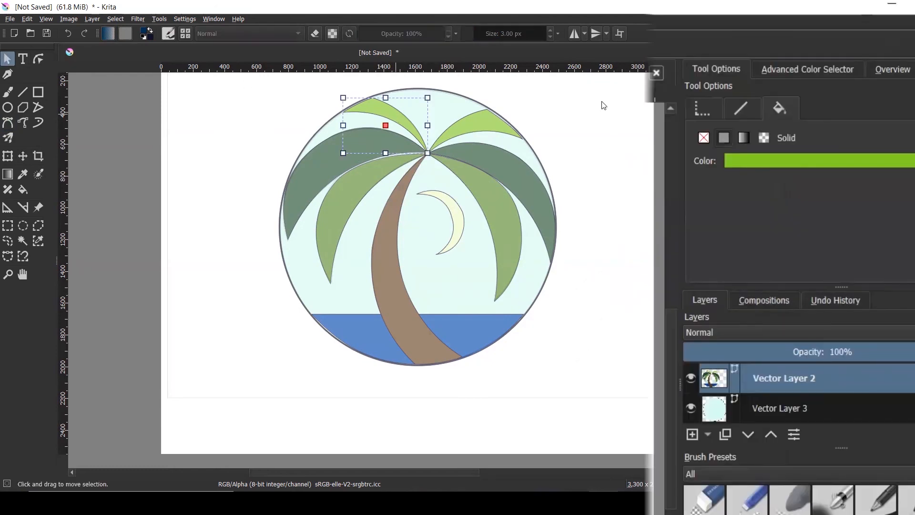
pyautogui.click(734, 107)
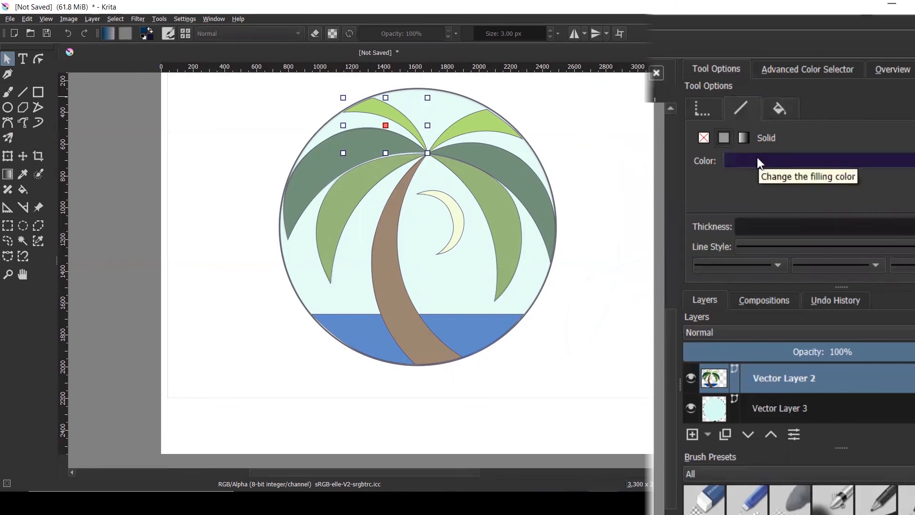
pyautogui.click(780, 109)
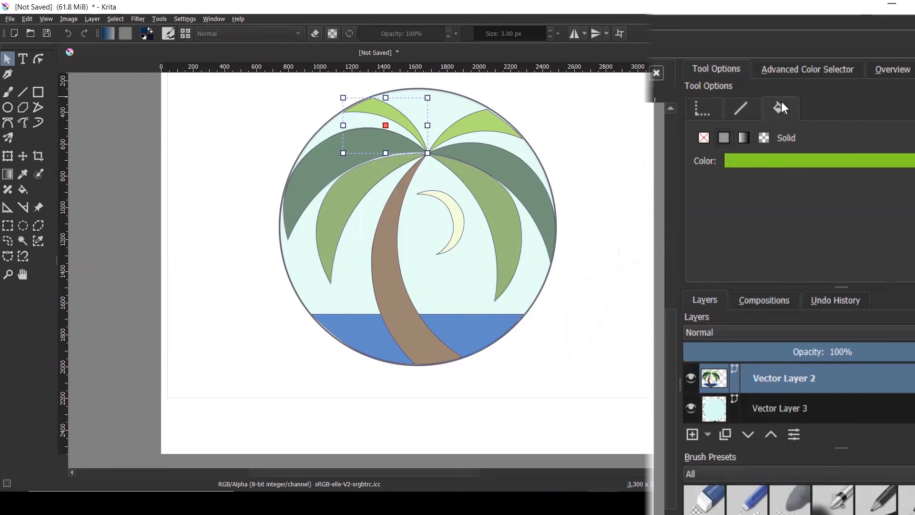
pyautogui.click(762, 160)
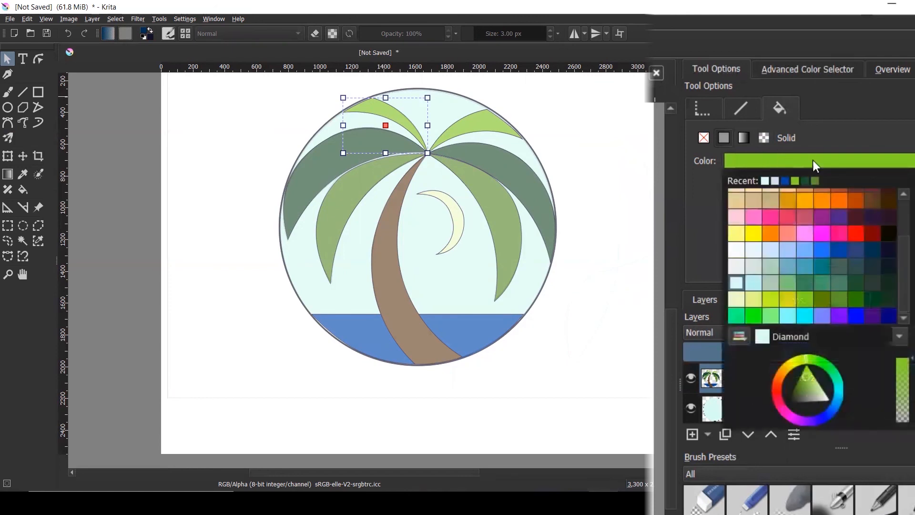
pyautogui.press('Escape')
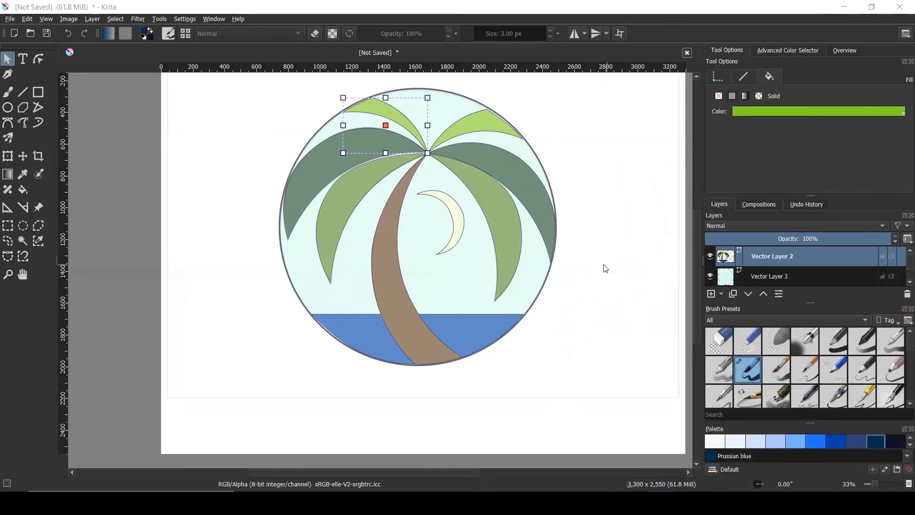
pyautogui.click(605, 268)
pyautogui.scroll(1, 452, 255)
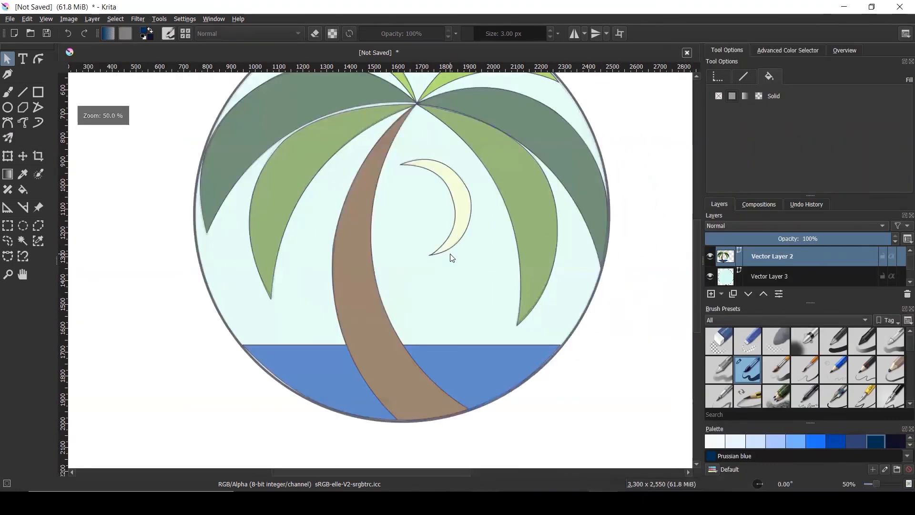